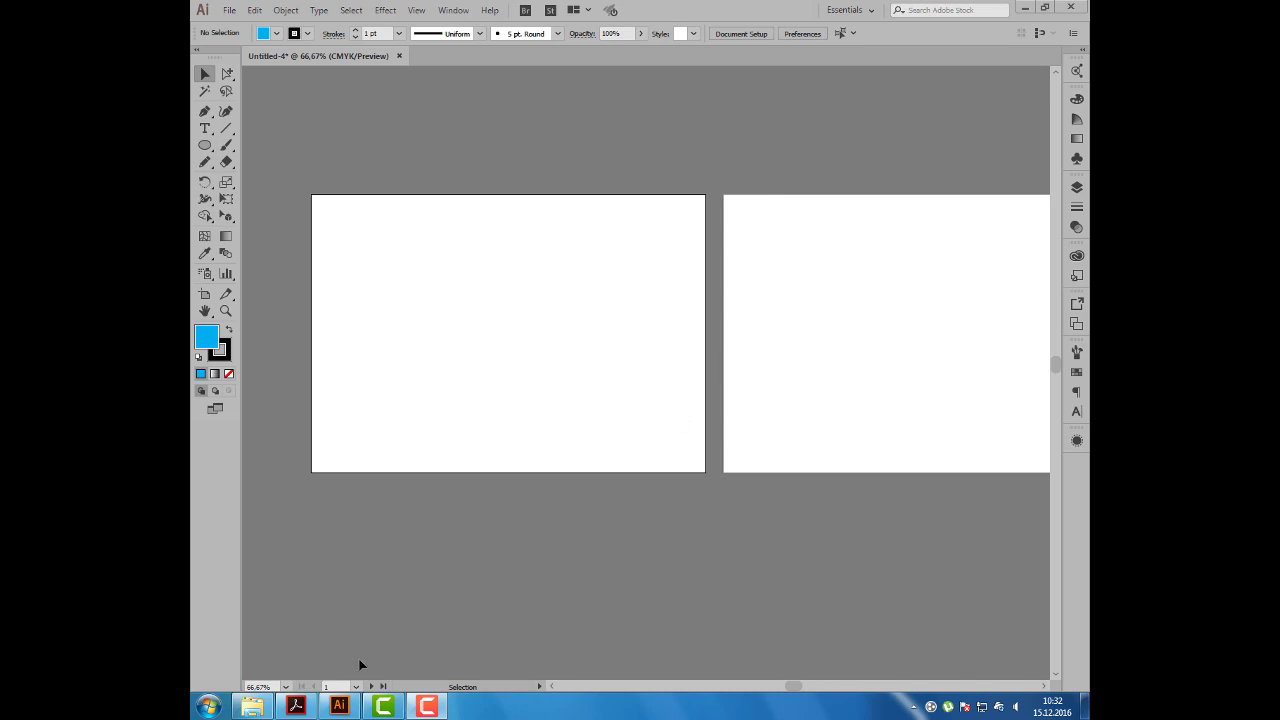
# Step: Show page 27 of the Illustrator PDF manual, covering the Shape Builder tool, in Acrobat
pyautogui.click(296, 706)
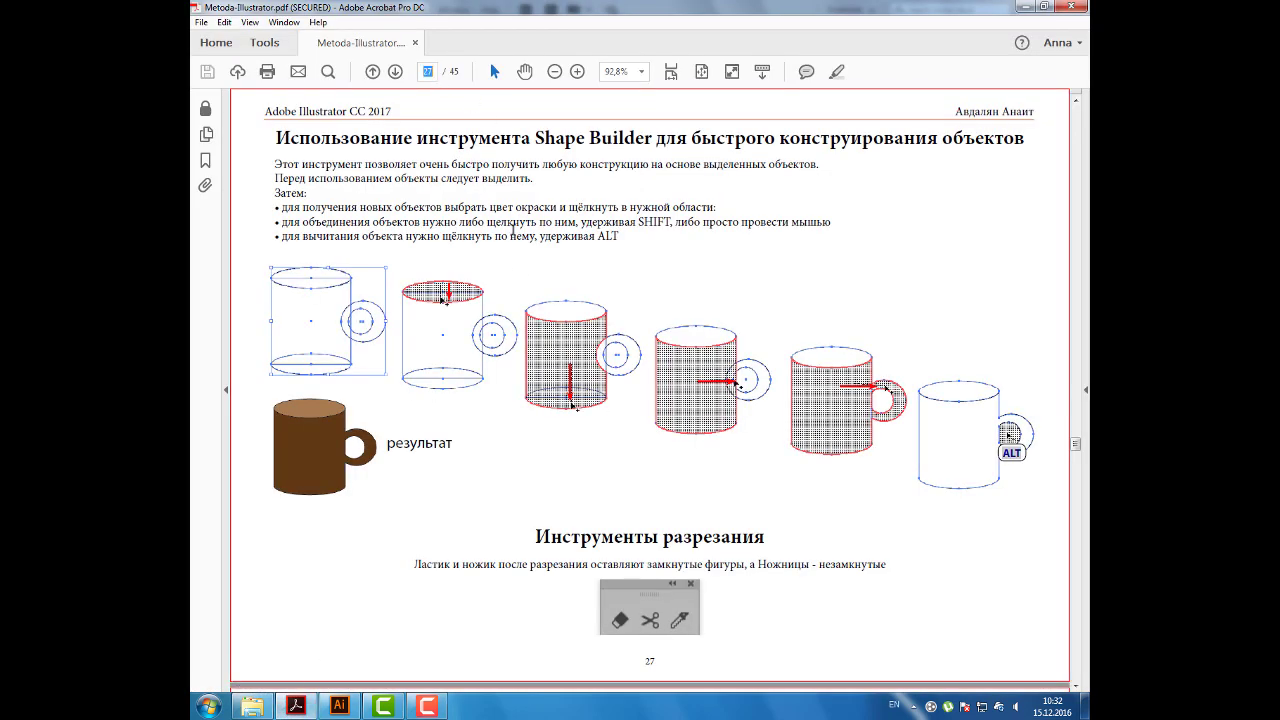
# Step: Paste the cylinder drawing onto the left artboard and inspect its separate parts
pyautogui.click(339, 706)
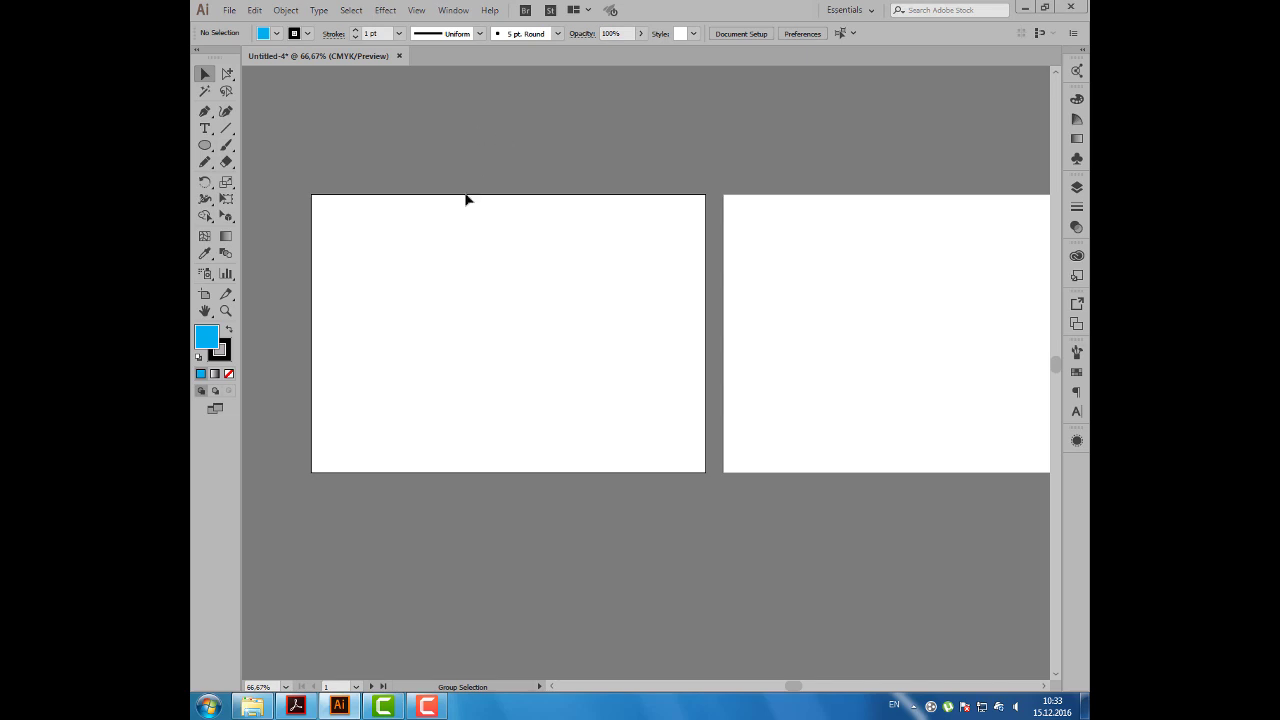
pyautogui.hotkey('ctrl', 'v')
pyautogui.click(412, 208)
pyautogui.click(416, 262)
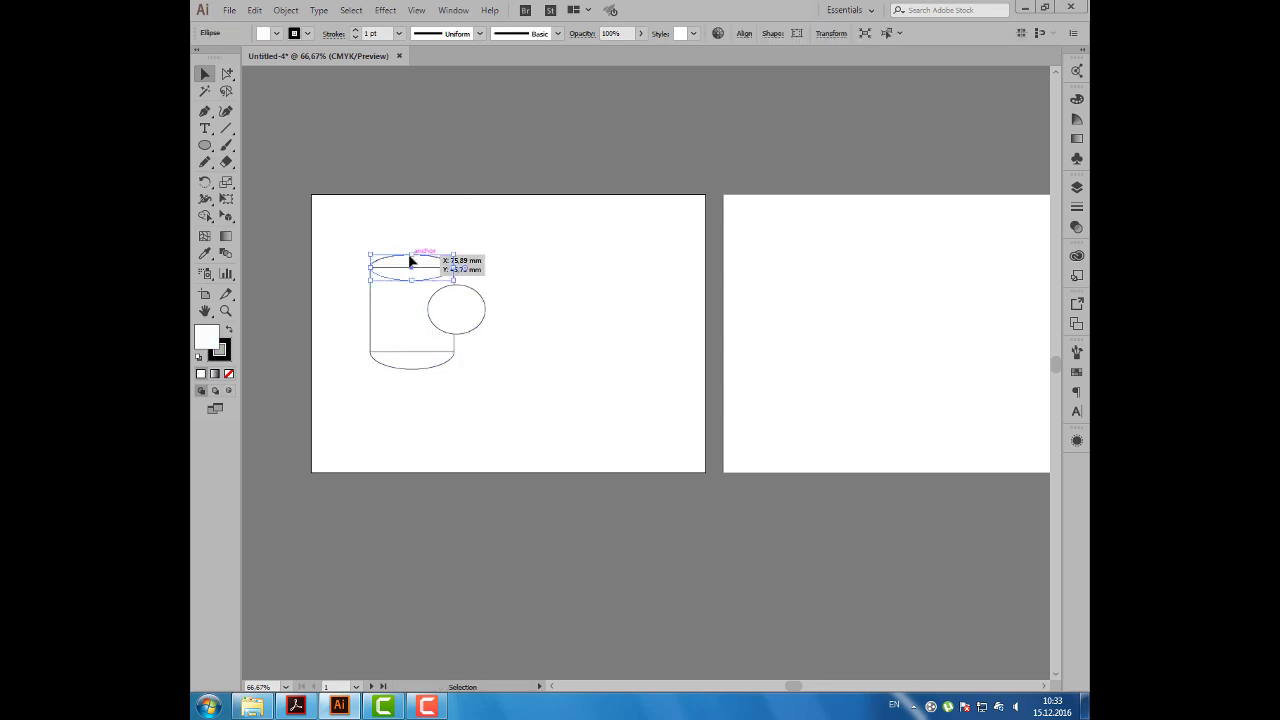
pyautogui.click(407, 362)
pyautogui.click(462, 319)
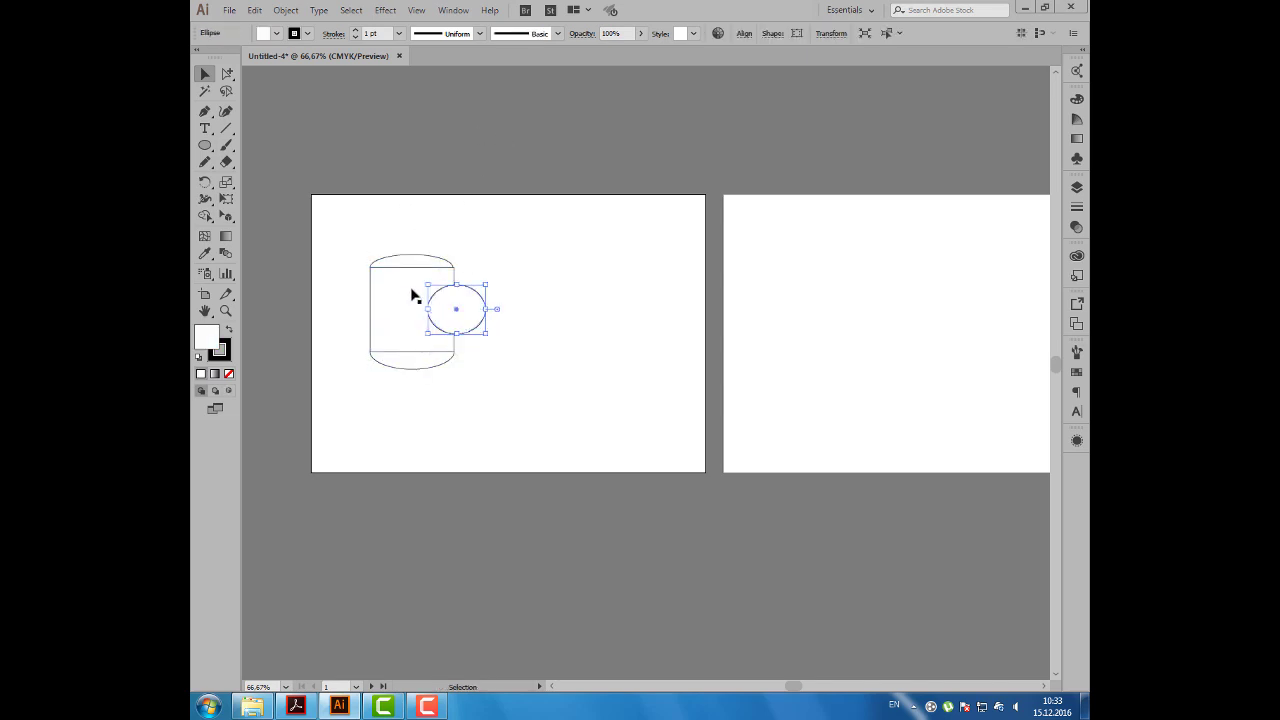
pyautogui.click(386, 276)
# Step: Marquee-select the cylinder's ellipses, body and side circle together
pyautogui.moveTo(358, 236); pyautogui.dragTo(472, 368)
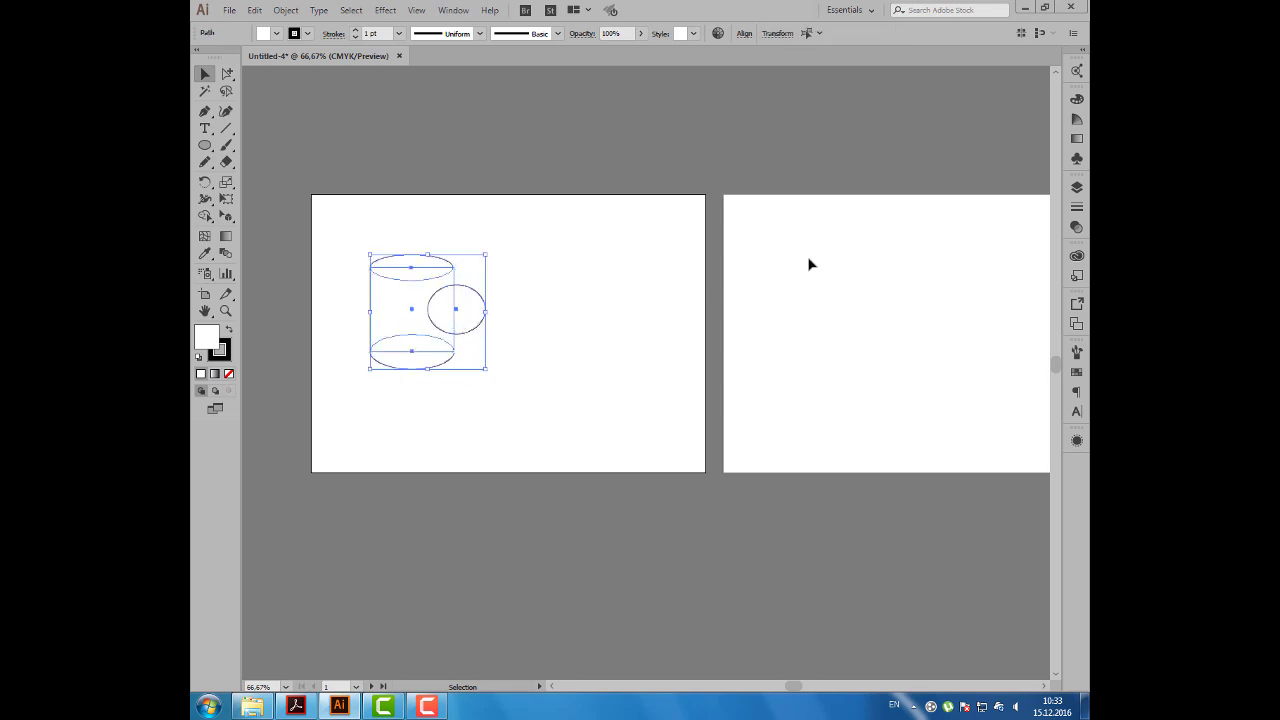
pyautogui.click(453, 10)
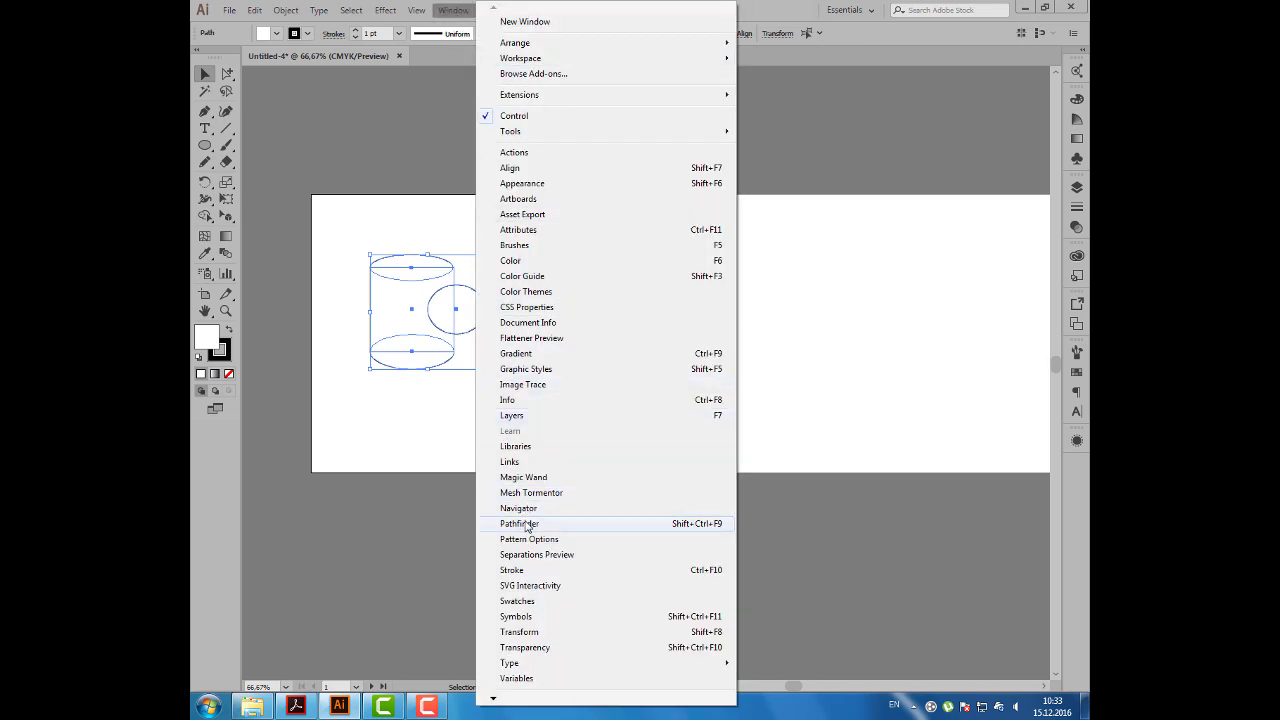
pyautogui.click(374, 228)
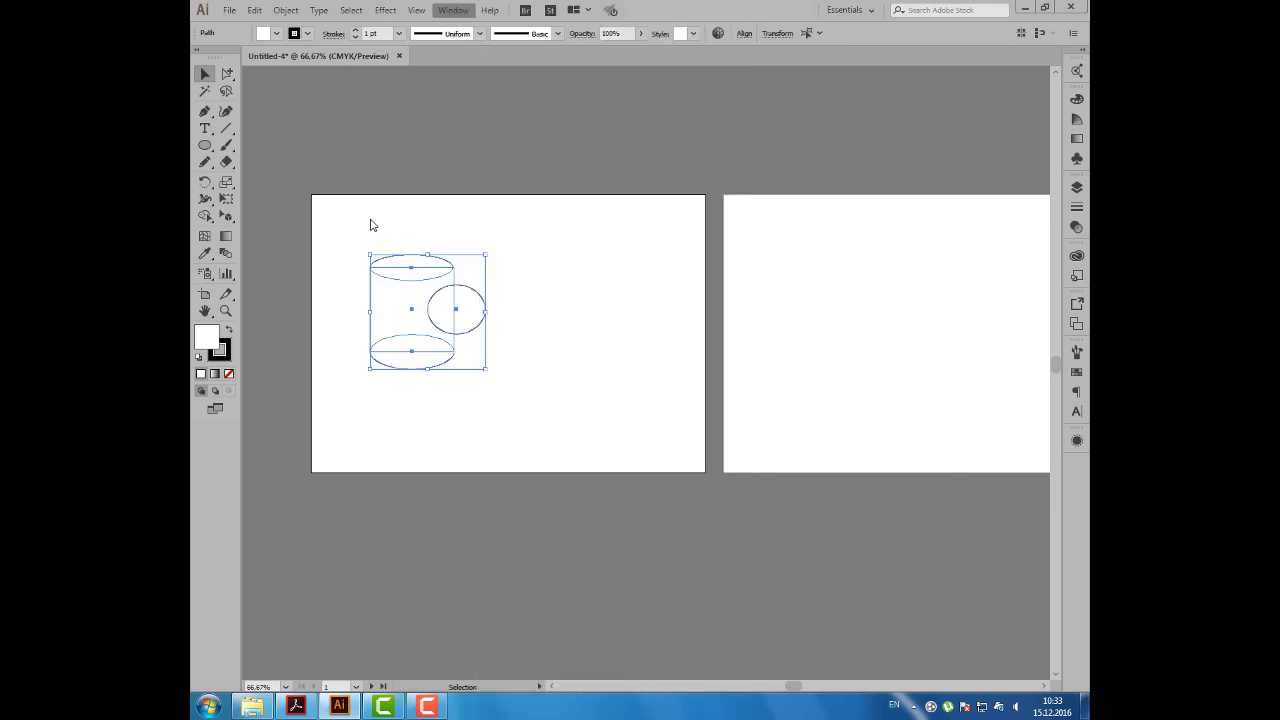
pyautogui.moveTo(368, 221); pyautogui.dragTo(474, 386)
pyautogui.click(204, 216)
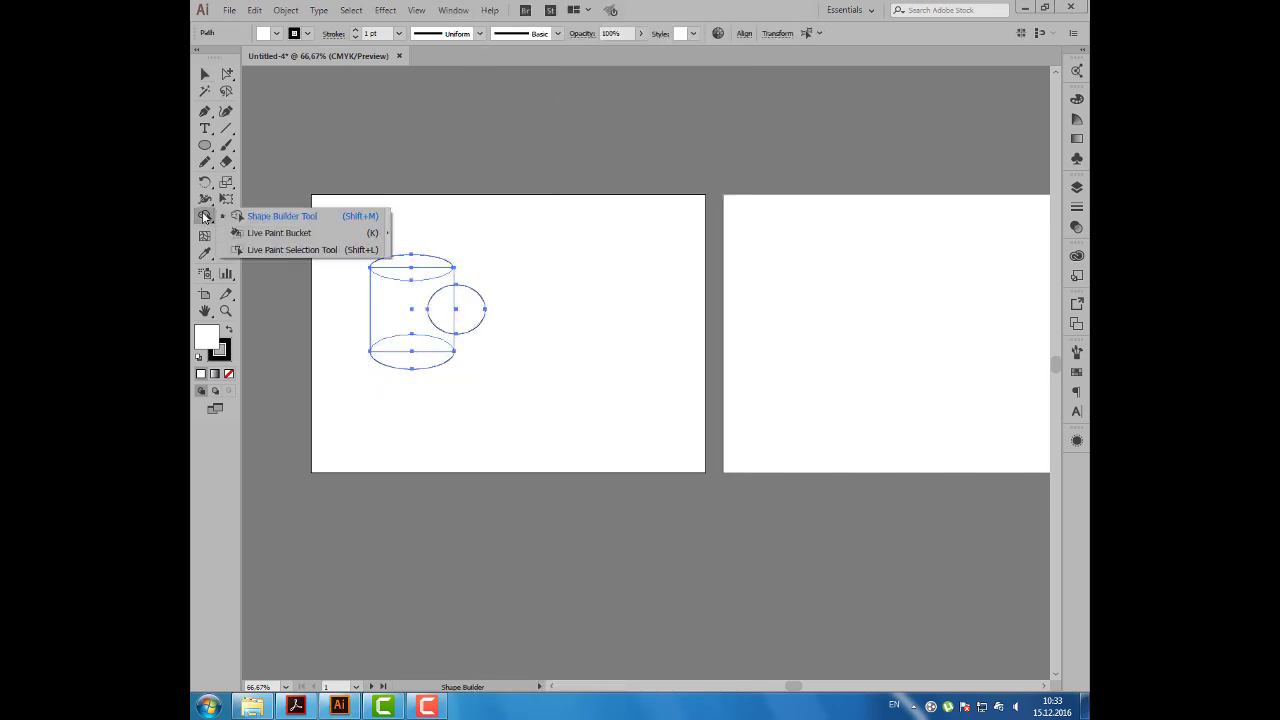
# Step: Merge the cylinder's top ellipse, body and side circle into one mug outline with Shape Builder
pyautogui.click(379, 219)
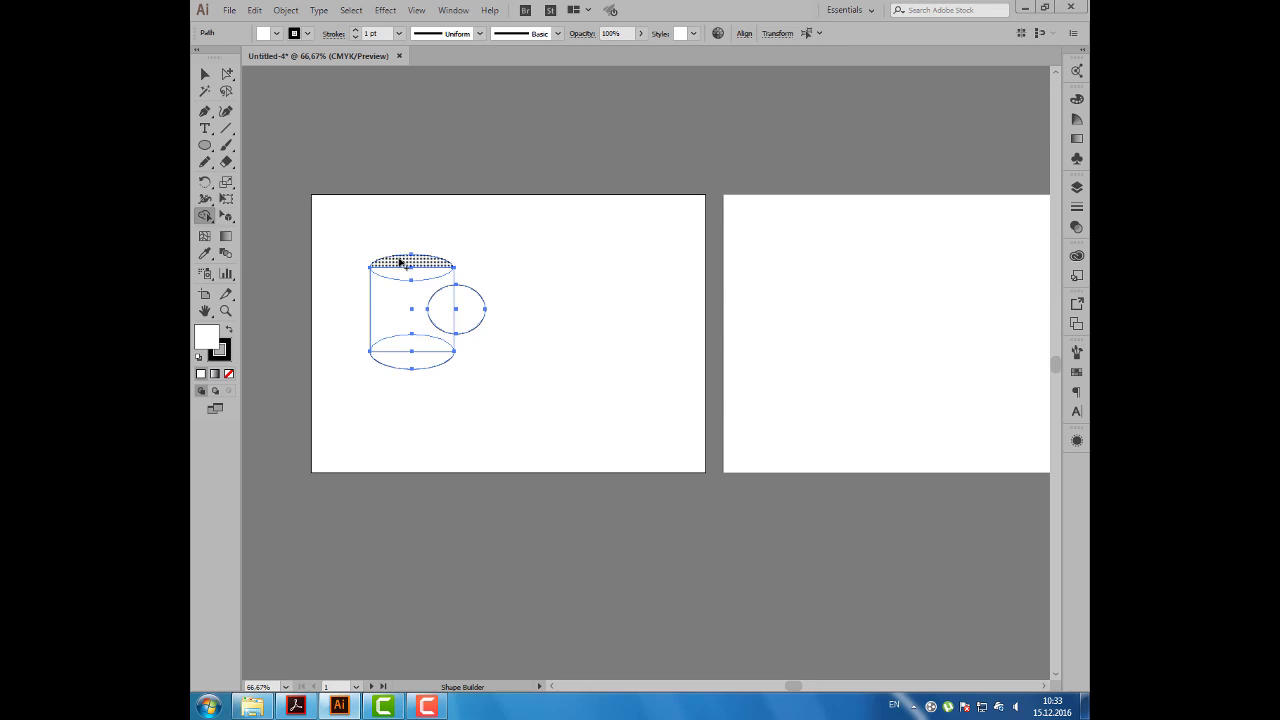
pyautogui.moveTo(399, 262); pyautogui.dragTo(468, 312)
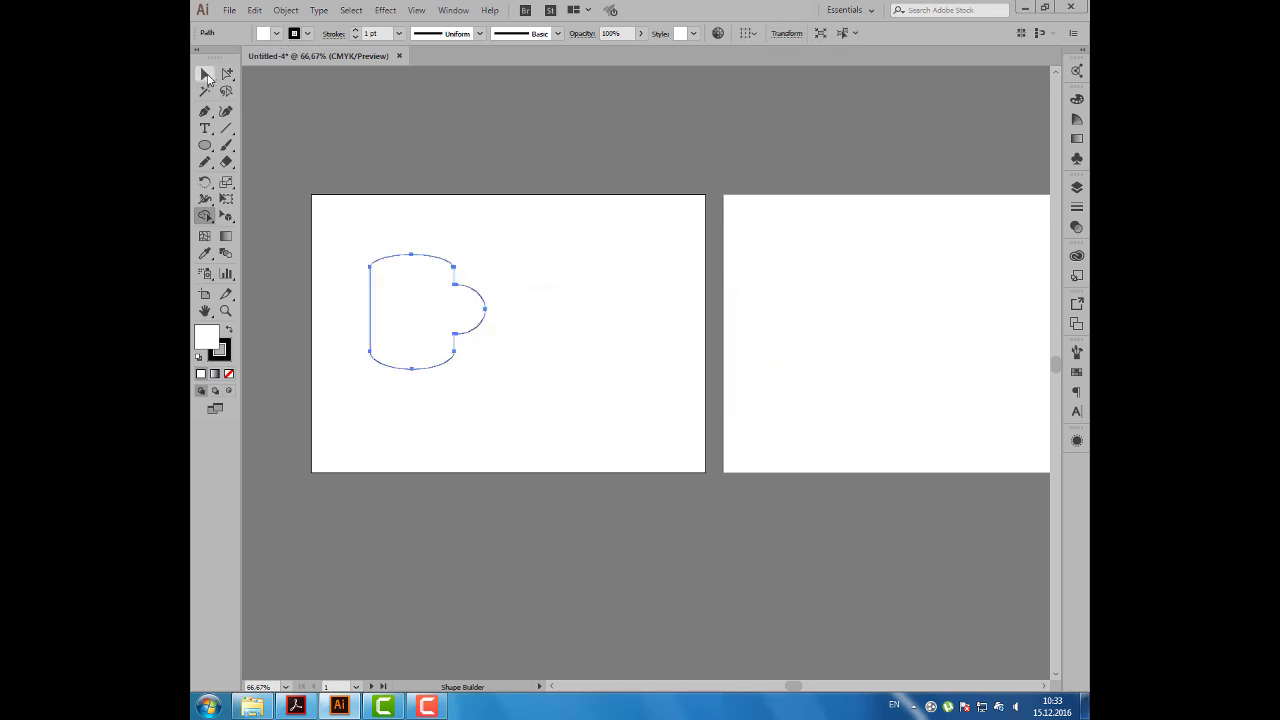
pyautogui.click(205, 74)
# Step: Fill the mug cyan-blue and draw a small circle inside its handle
pyautogui.click(276, 33)
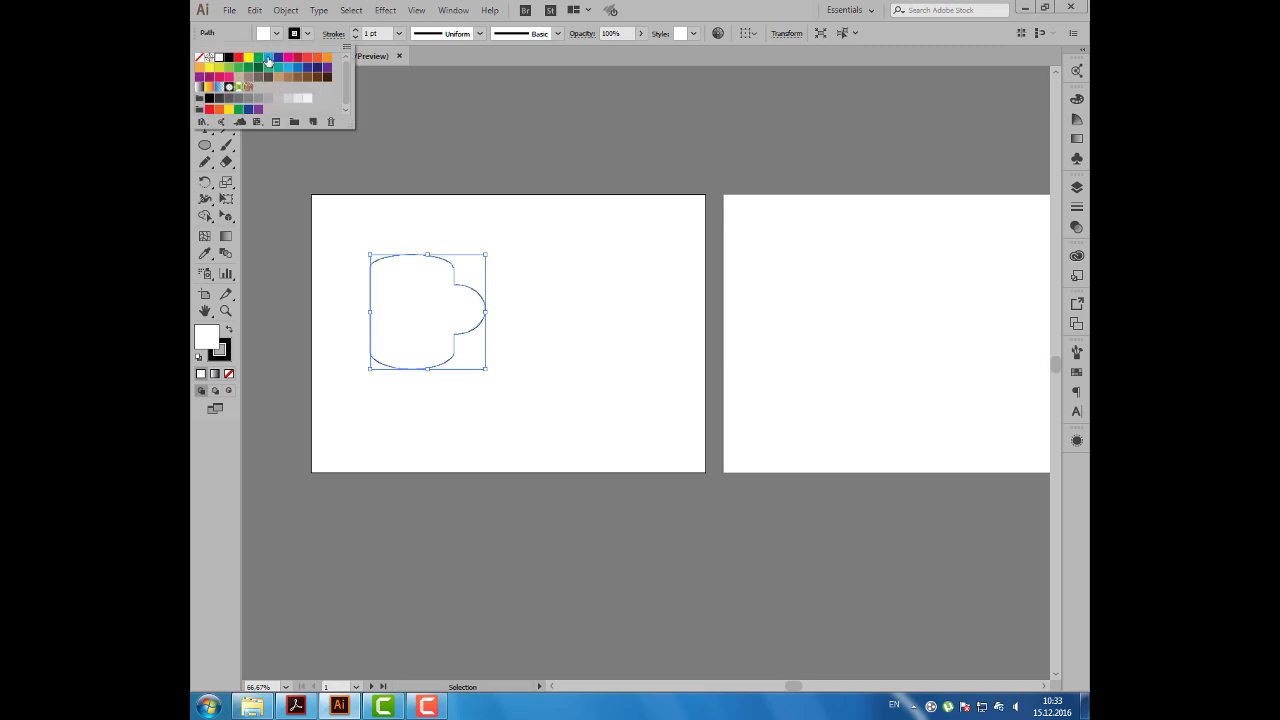
pyautogui.click(268, 62)
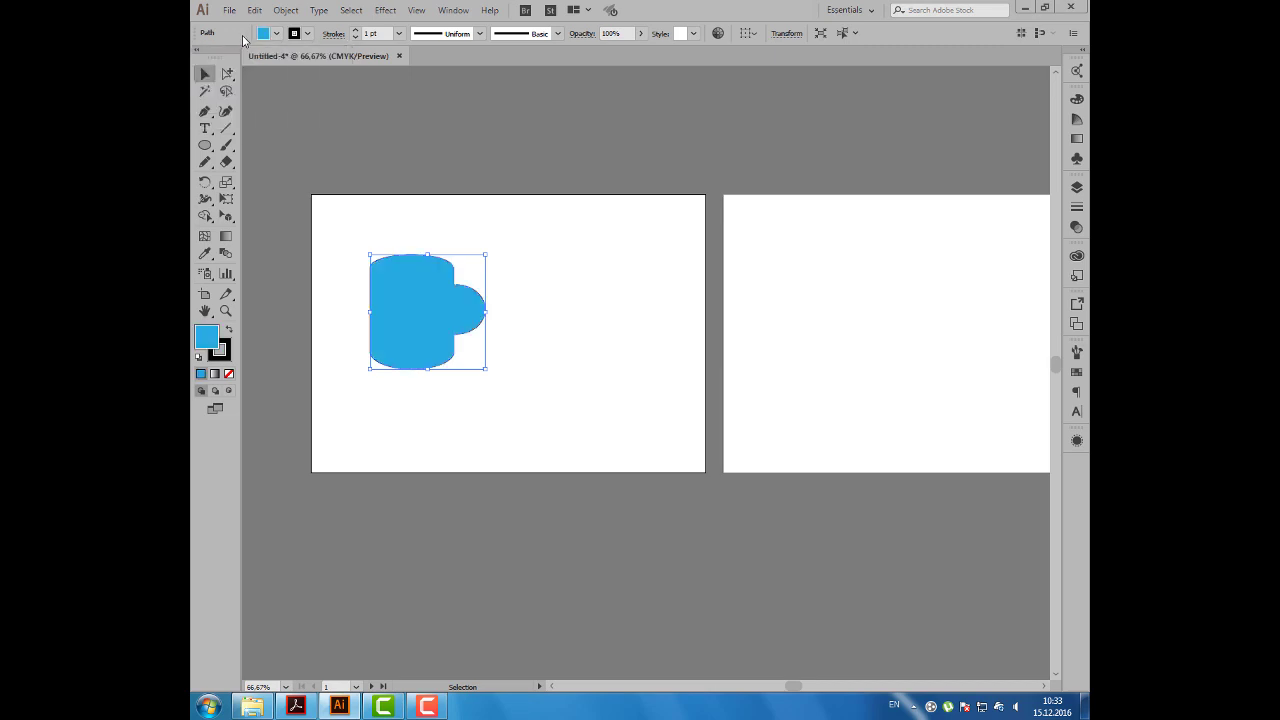
pyautogui.click(205, 145)
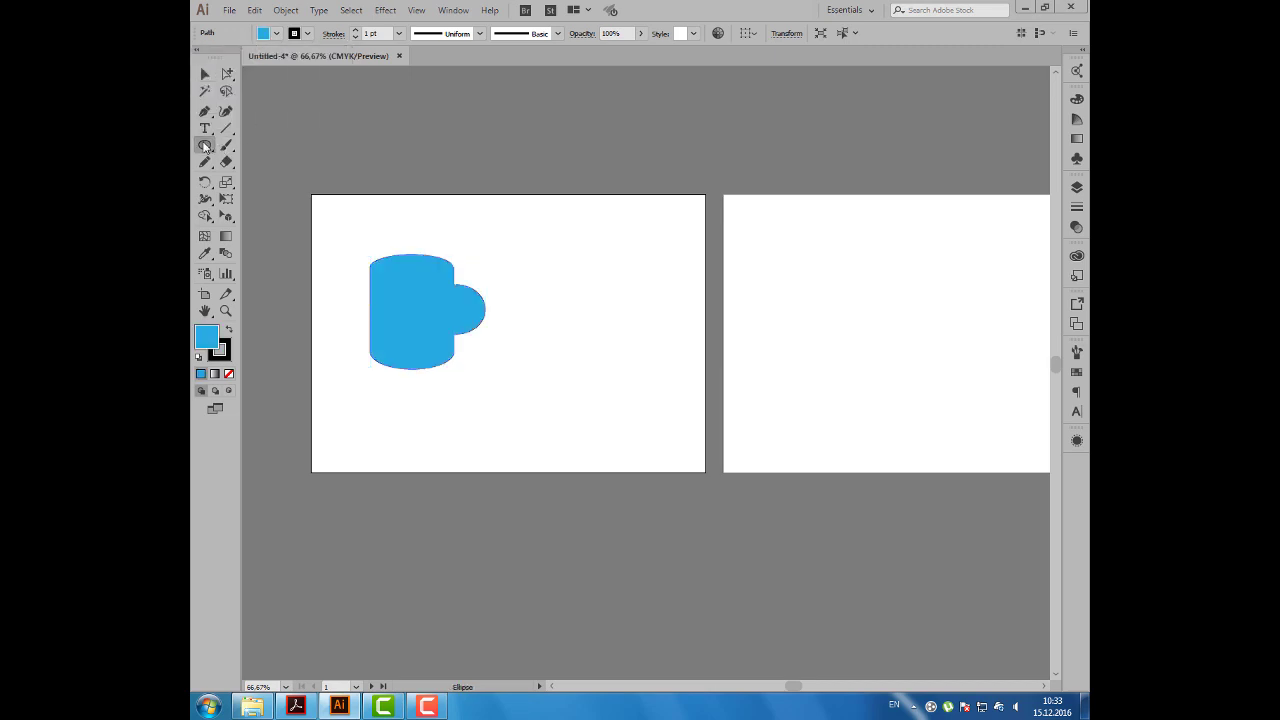
pyautogui.moveTo(449, 292); pyautogui.dragTo(478, 320)
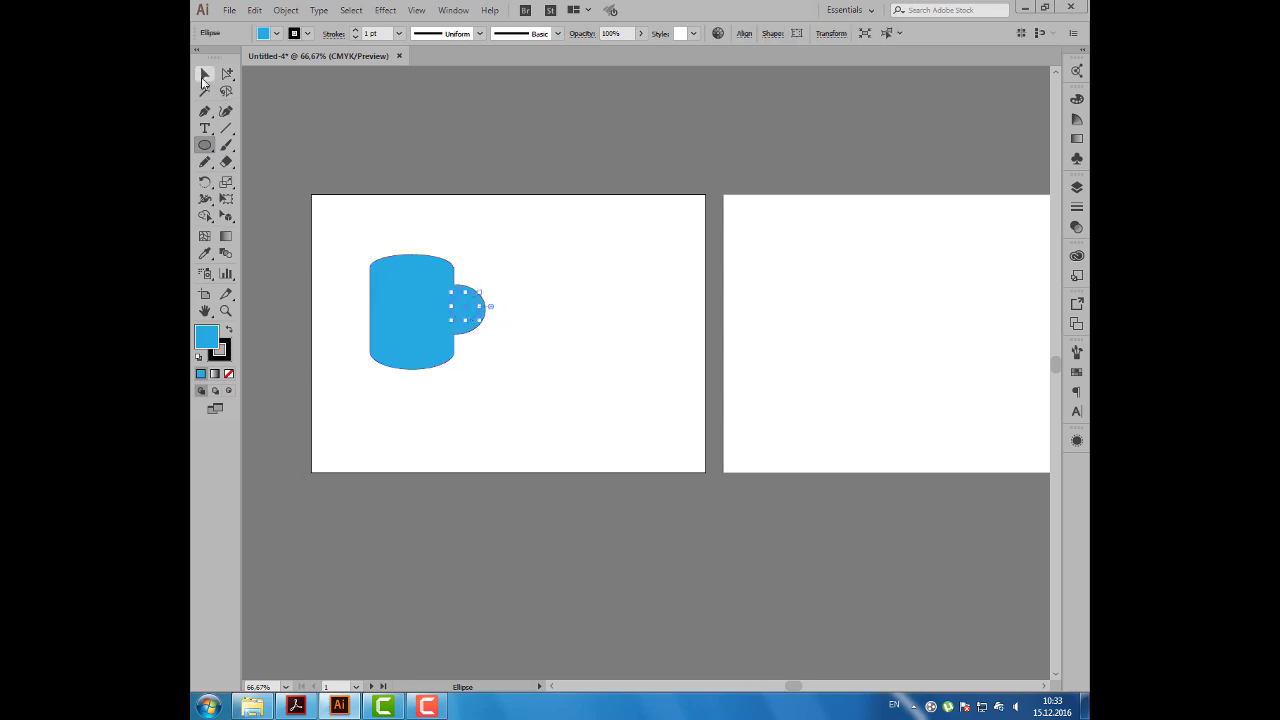
# Step: Punch the small circle out of the handle with Shape Builder, forming a ring
pyautogui.click(202, 75)
pyautogui.click(386, 223)
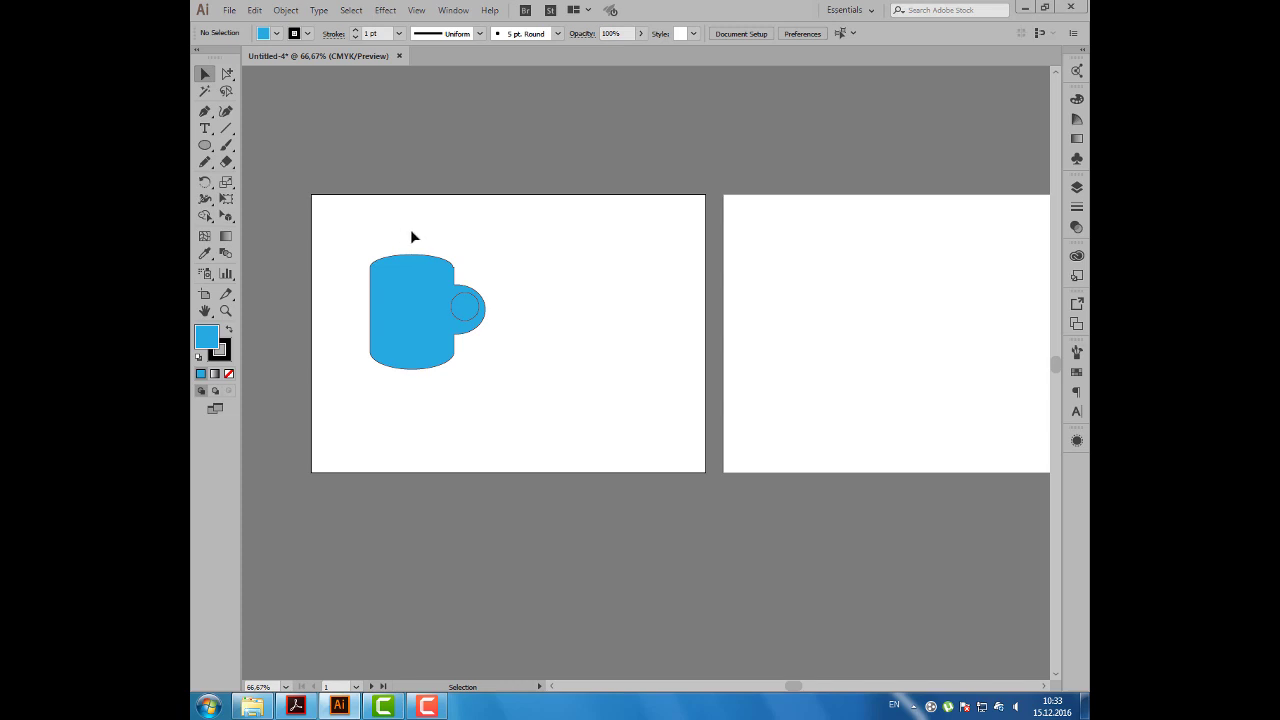
pyautogui.moveTo(384, 234); pyautogui.dragTo(484, 371)
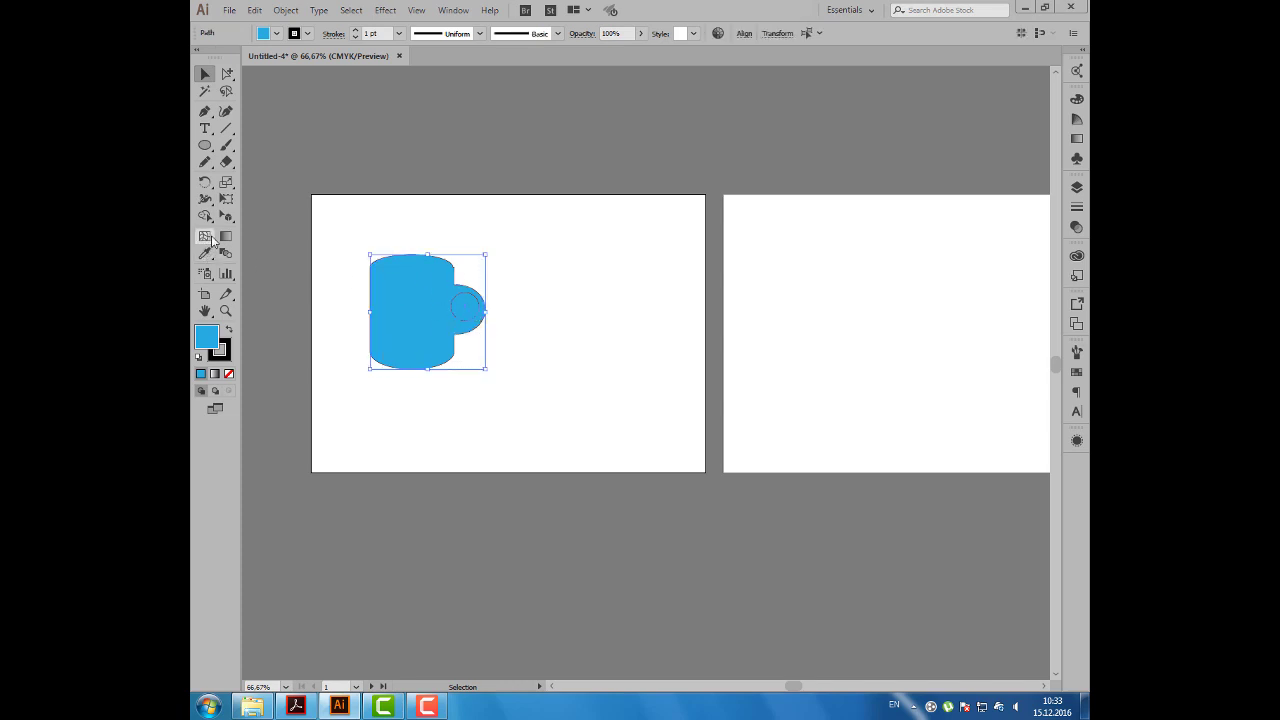
pyautogui.moveTo(340, 231); pyautogui.dragTo(503, 386)
pyautogui.click(204, 215)
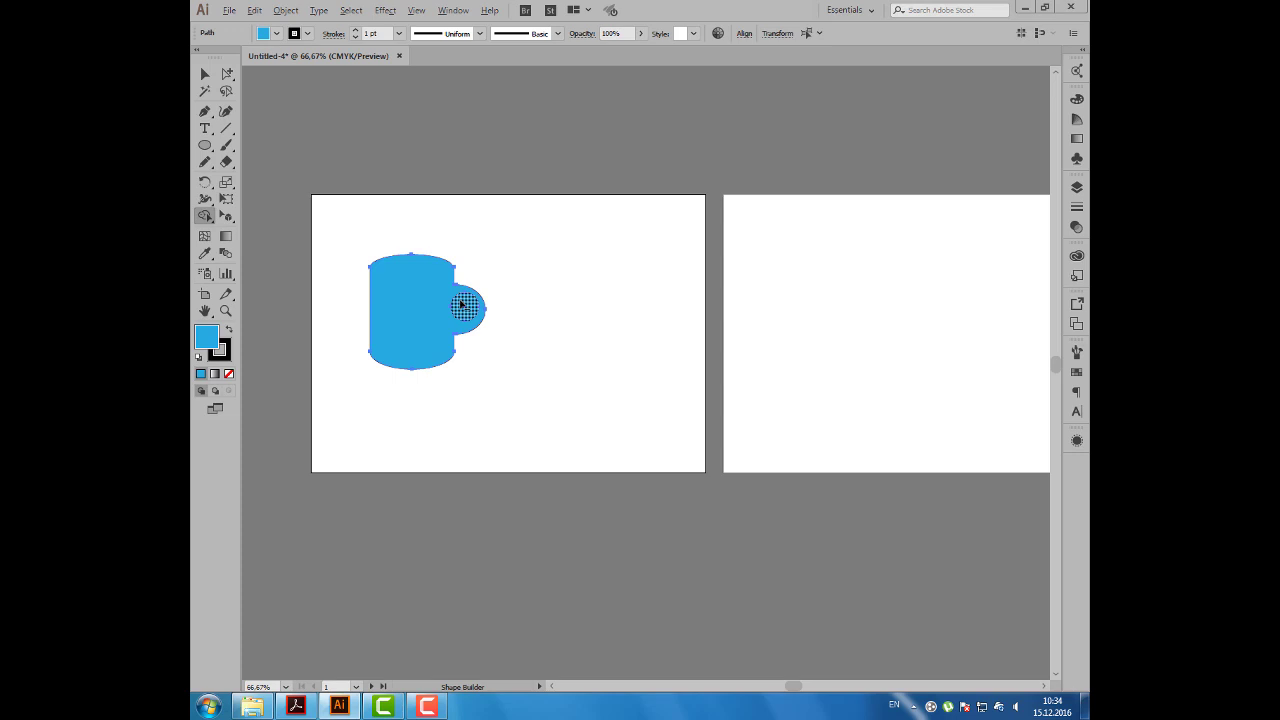
pyautogui.keyDown('alt'); pyautogui.click(462, 305); pyautogui.keyUp('alt')
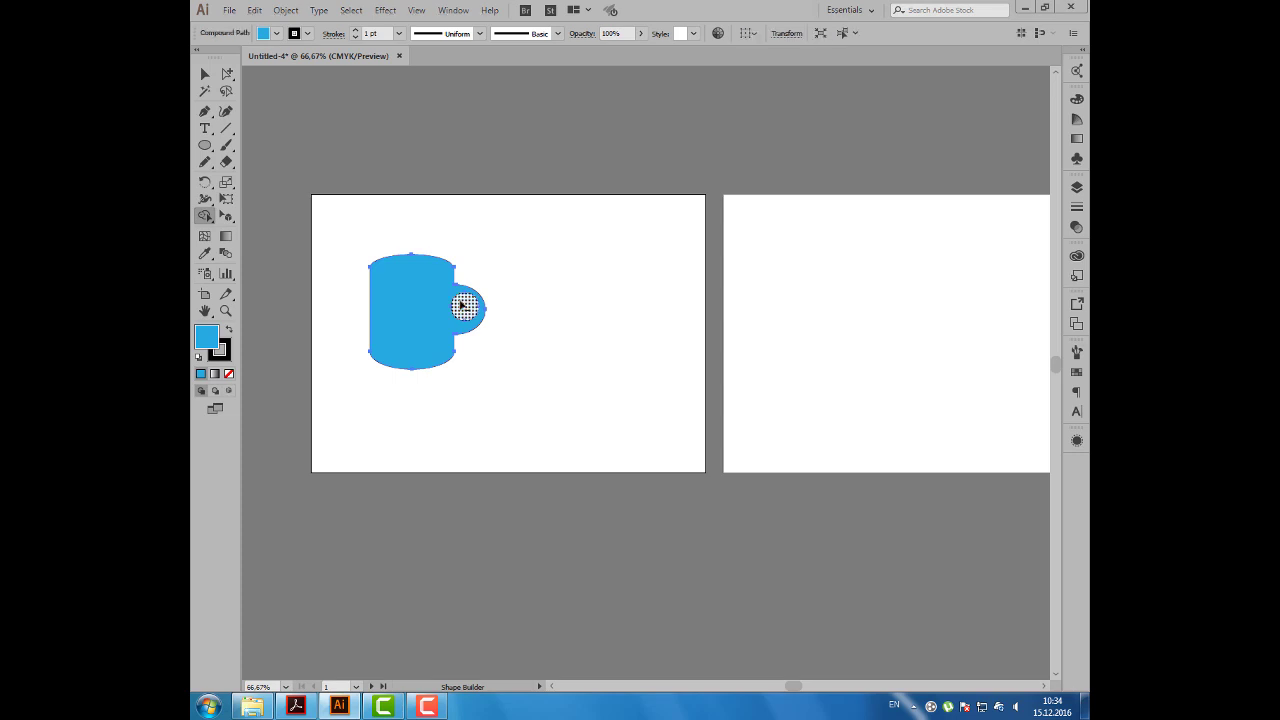
# Step: Move the mug up and to the left on the artboard
pyautogui.click(202, 75)
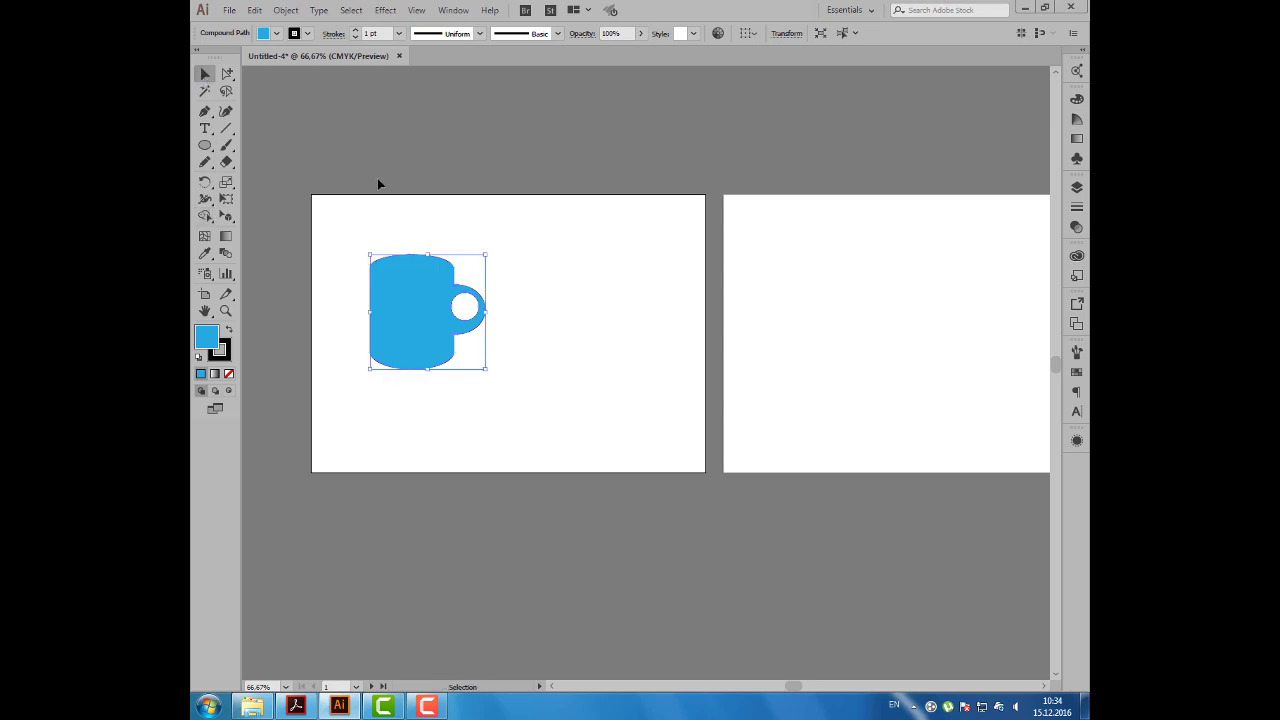
pyautogui.click(390, 205)
pyautogui.moveTo(438, 276); pyautogui.dragTo(434, 272)
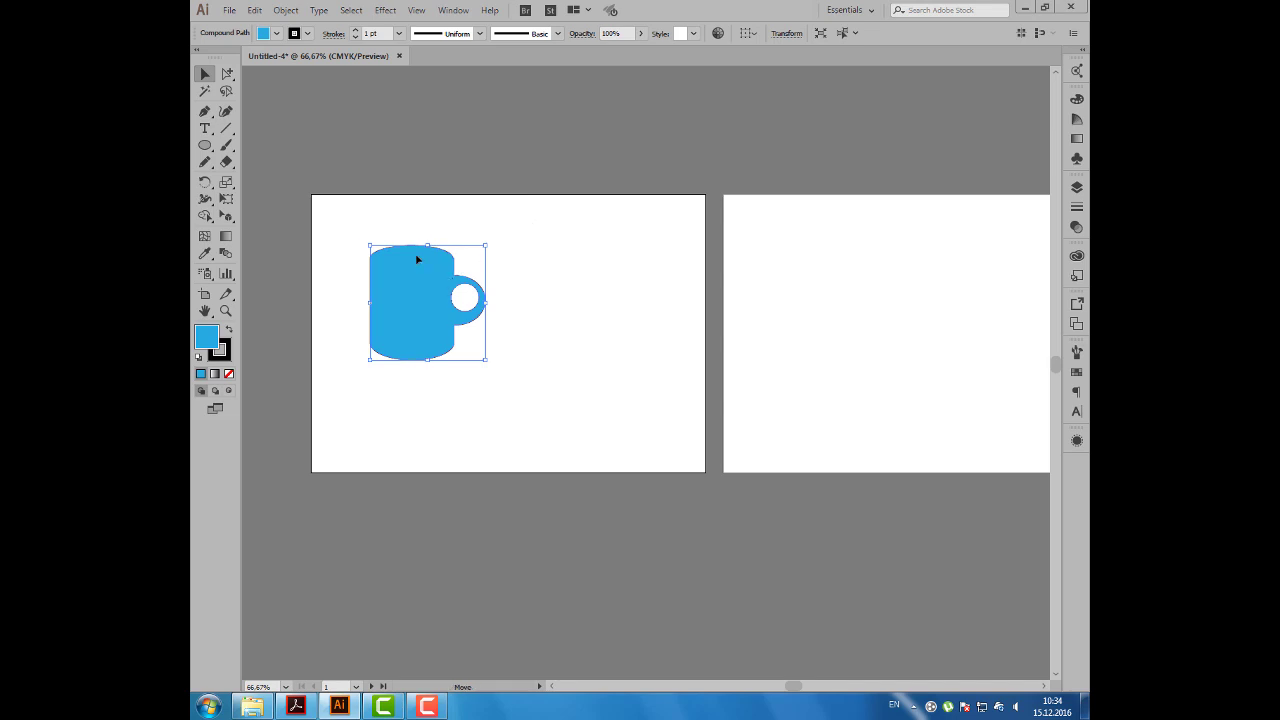
pyautogui.moveTo(431, 270); pyautogui.dragTo(402, 256)
pyautogui.click(423, 183)
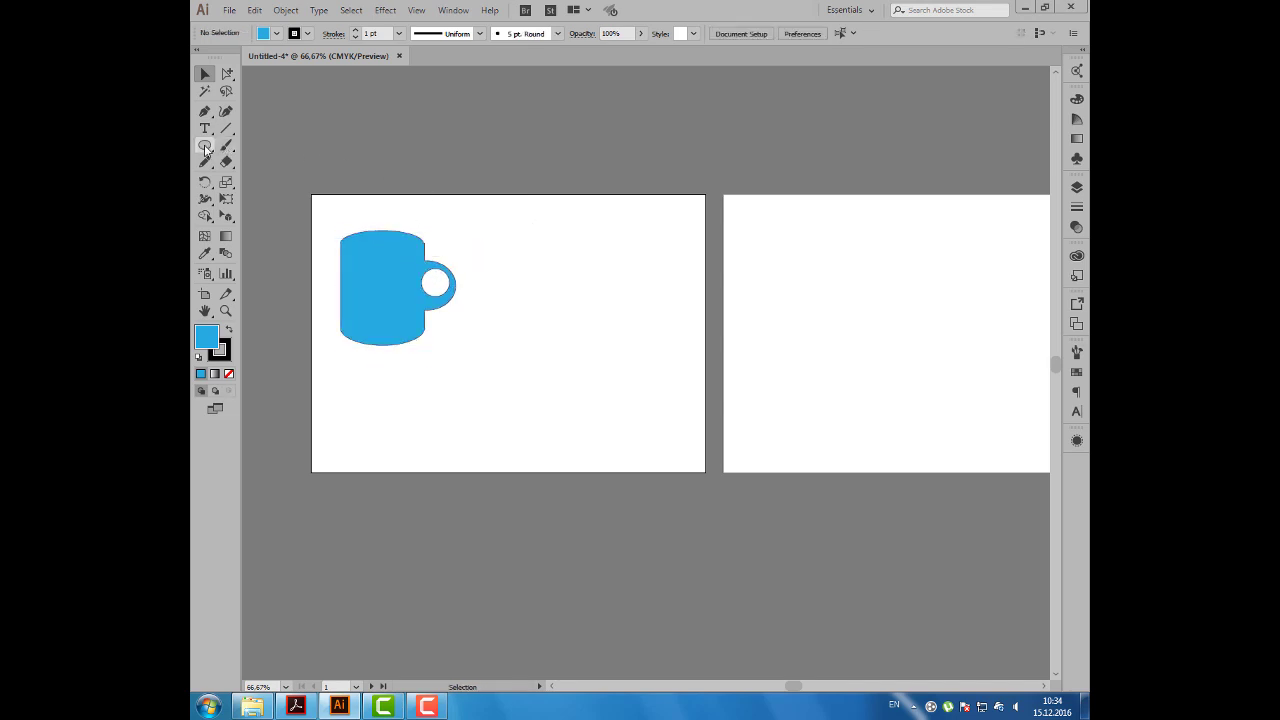
# Step: Draw a large ellipse beside the mug with a yellow-to-red gradient fill
pyautogui.click(204, 147)
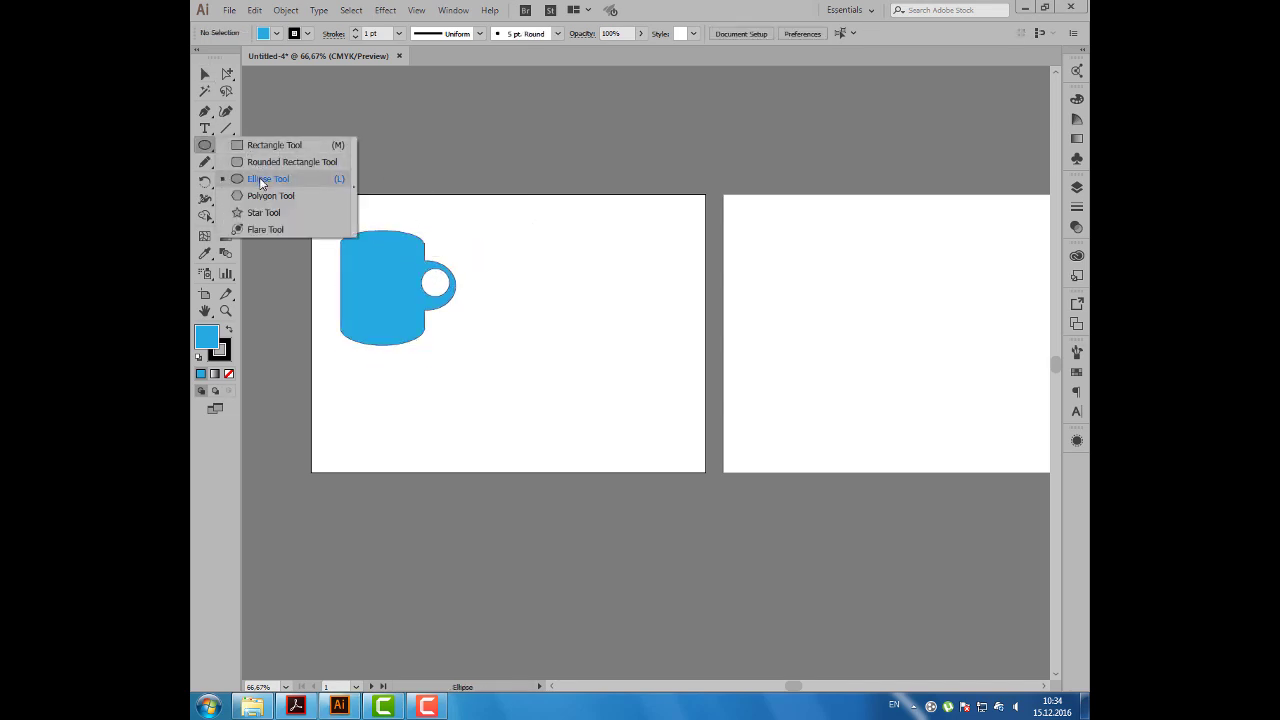
pyautogui.moveTo(204, 147); pyautogui.dragTo(266, 178)
pyautogui.moveTo(492, 227); pyautogui.dragTo(630, 420)
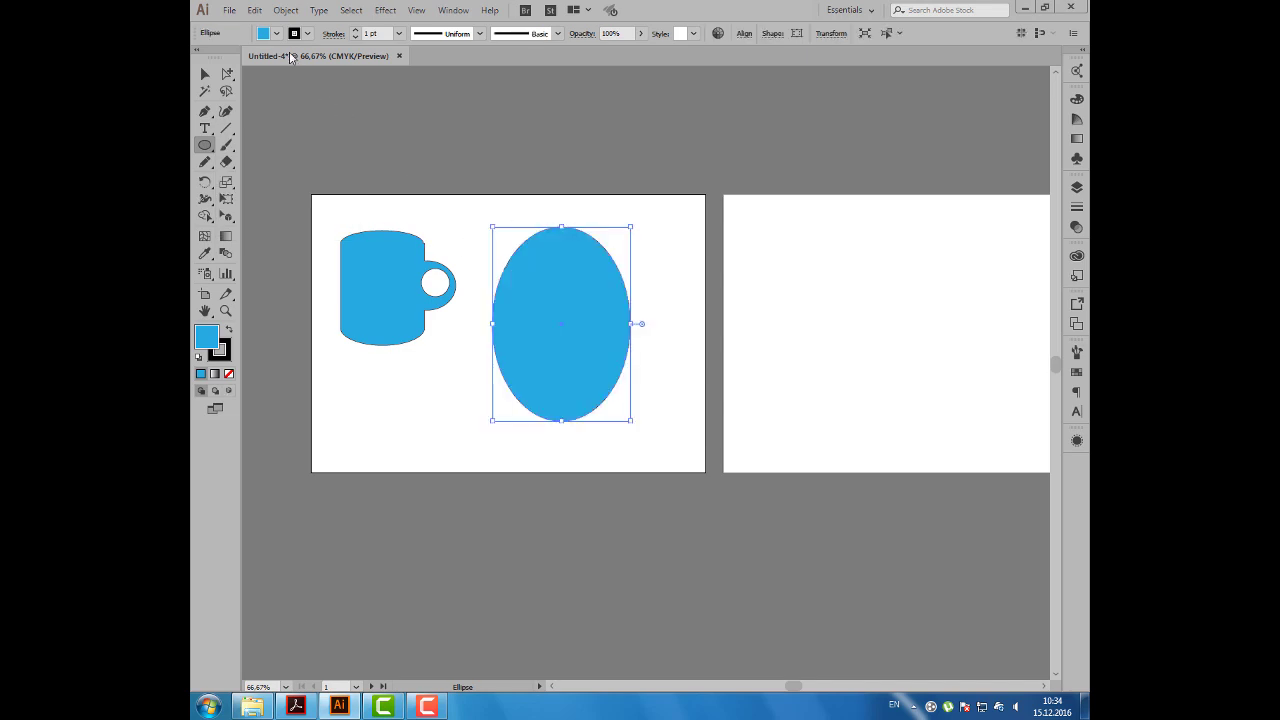
pyautogui.click(277, 35)
pyautogui.click(209, 87)
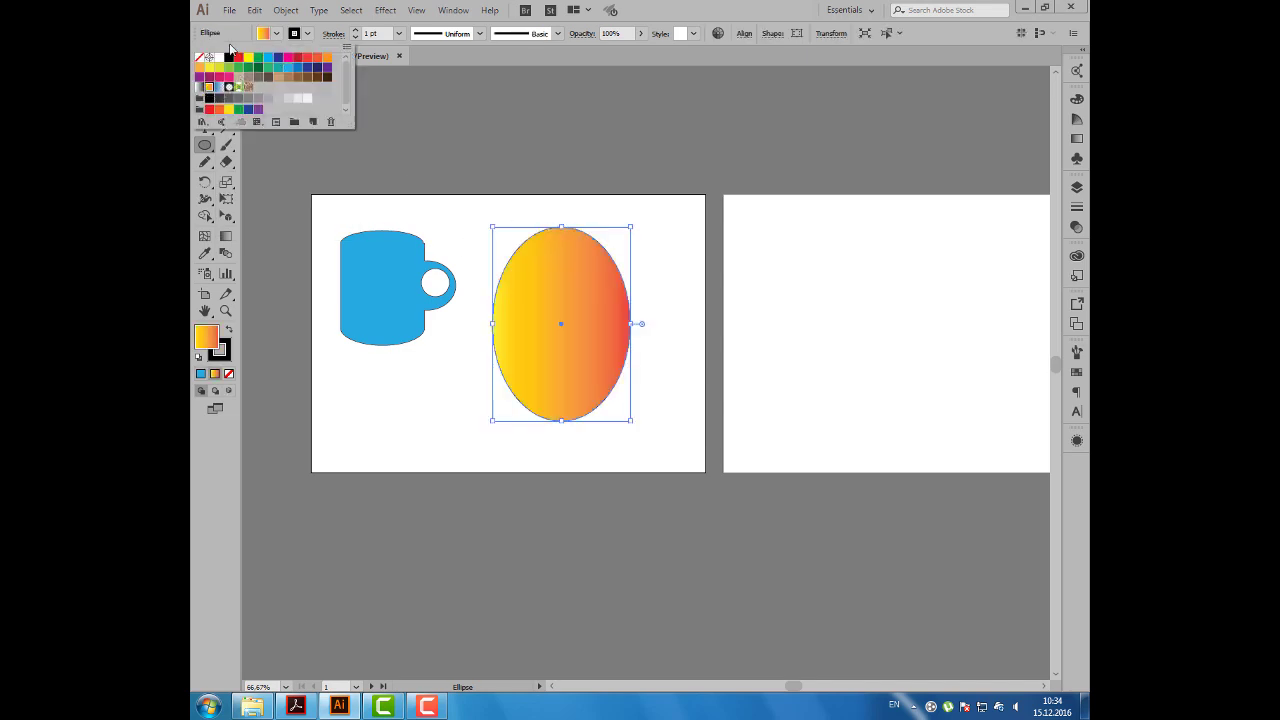
# Step: Give the ellipse a light green 6 pt outline
pyautogui.click(295, 35)
pyautogui.click(238, 57)
pyautogui.press('Escape')
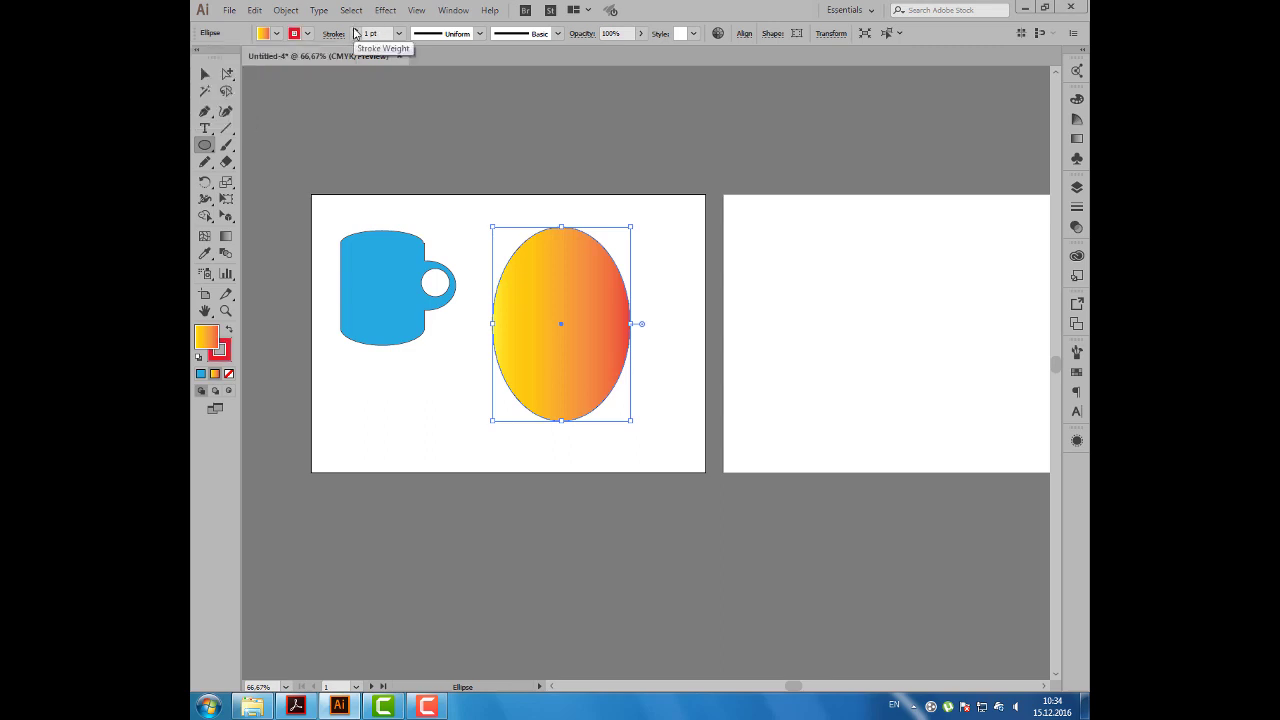
pyautogui.click(355, 29)
pyautogui.click(355, 29)
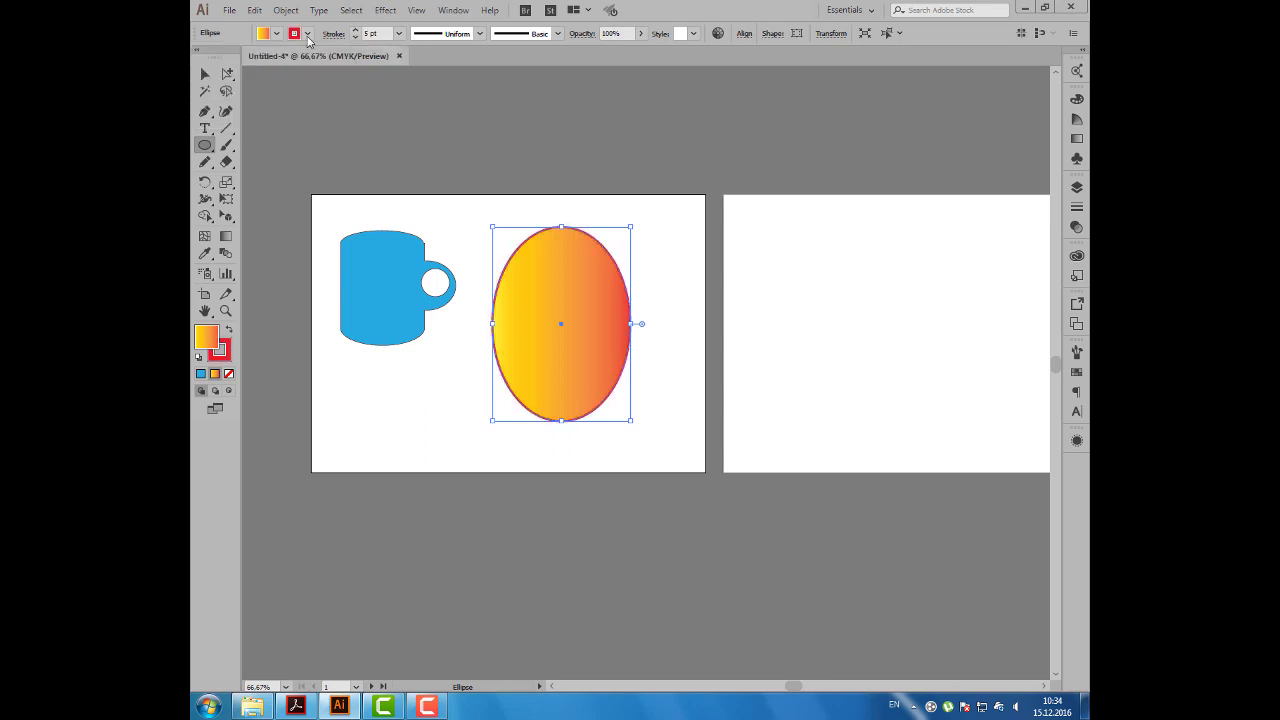
pyautogui.click(307, 33)
pyautogui.click(229, 67)
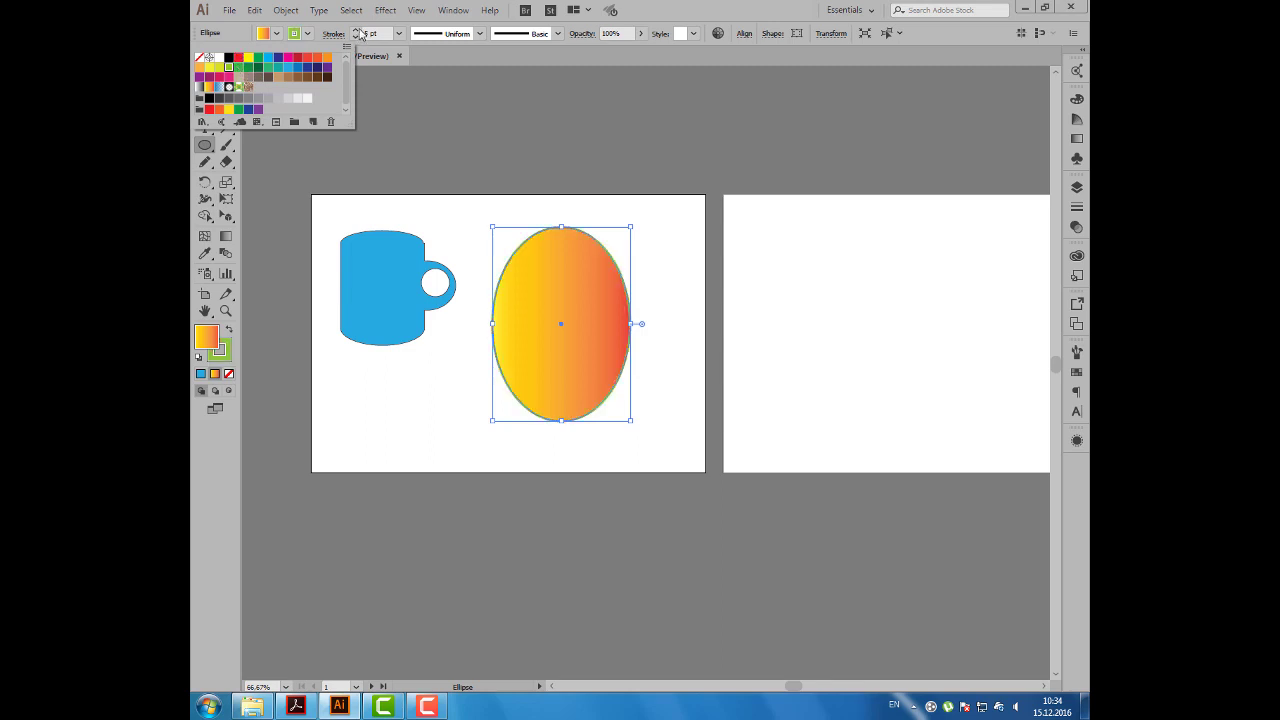
pyautogui.click(355, 29)
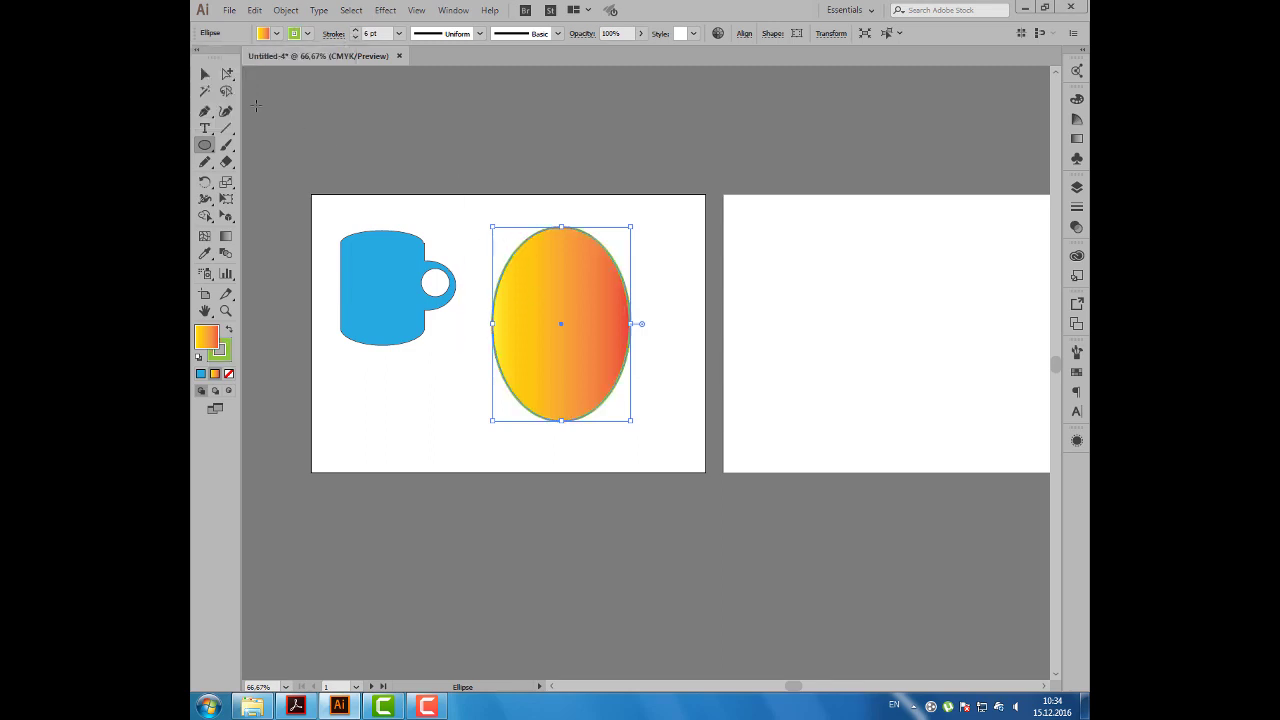
# Step: Alt-drag two copies of the gradient ellipse onto the right artboard
pyautogui.click(204, 75)
pyautogui.moveTo(534, 277)
pyautogui.mouseDown()
pyautogui.moveTo(763, 292)
pyautogui.moveTo(961, 282)
pyautogui.mouseUp()
pyautogui.click(906, 289)
pyautogui.click(586, 286)
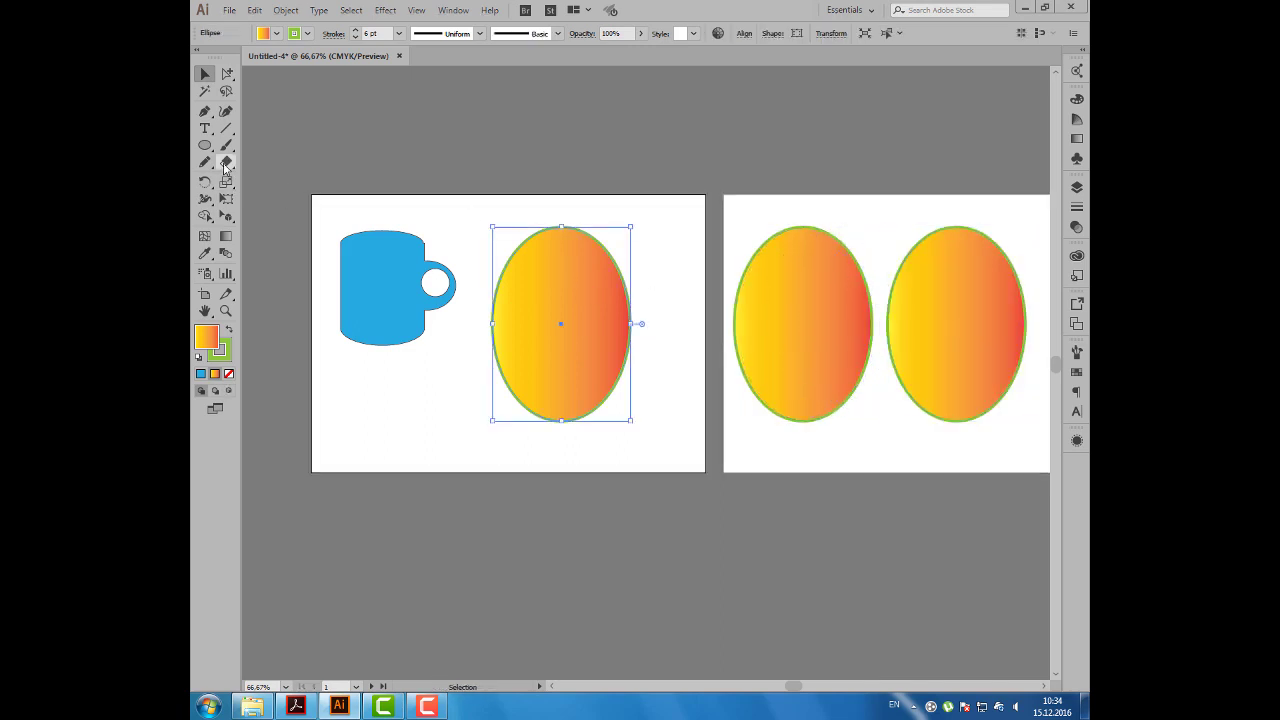
pyautogui.click(225, 164)
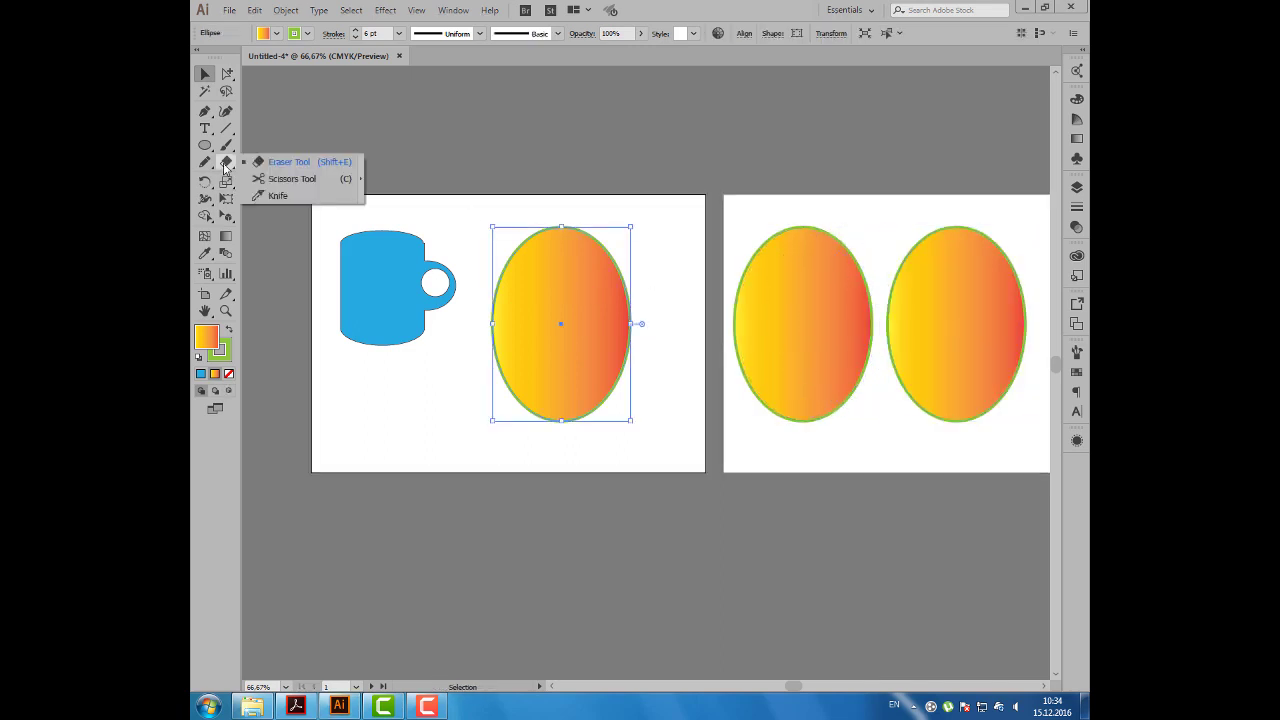
pyautogui.click(280, 165)
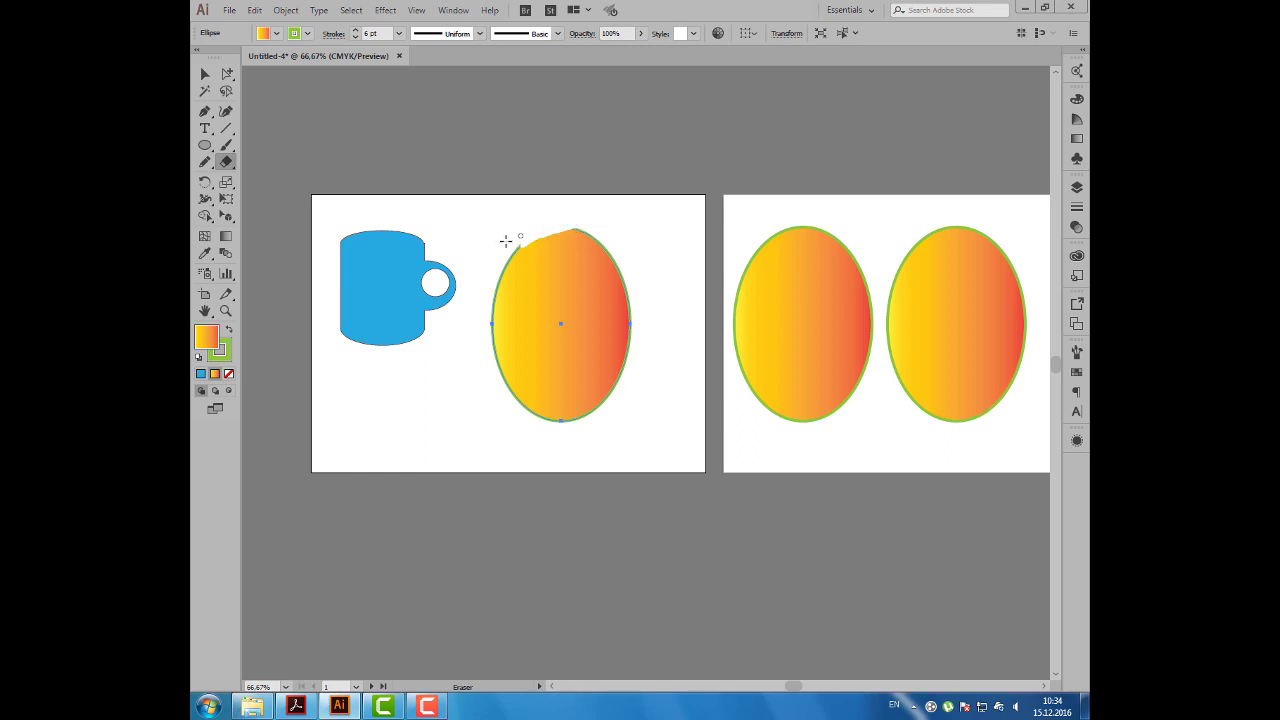
pyautogui.moveTo(503, 240); pyautogui.dragTo(600, 233)
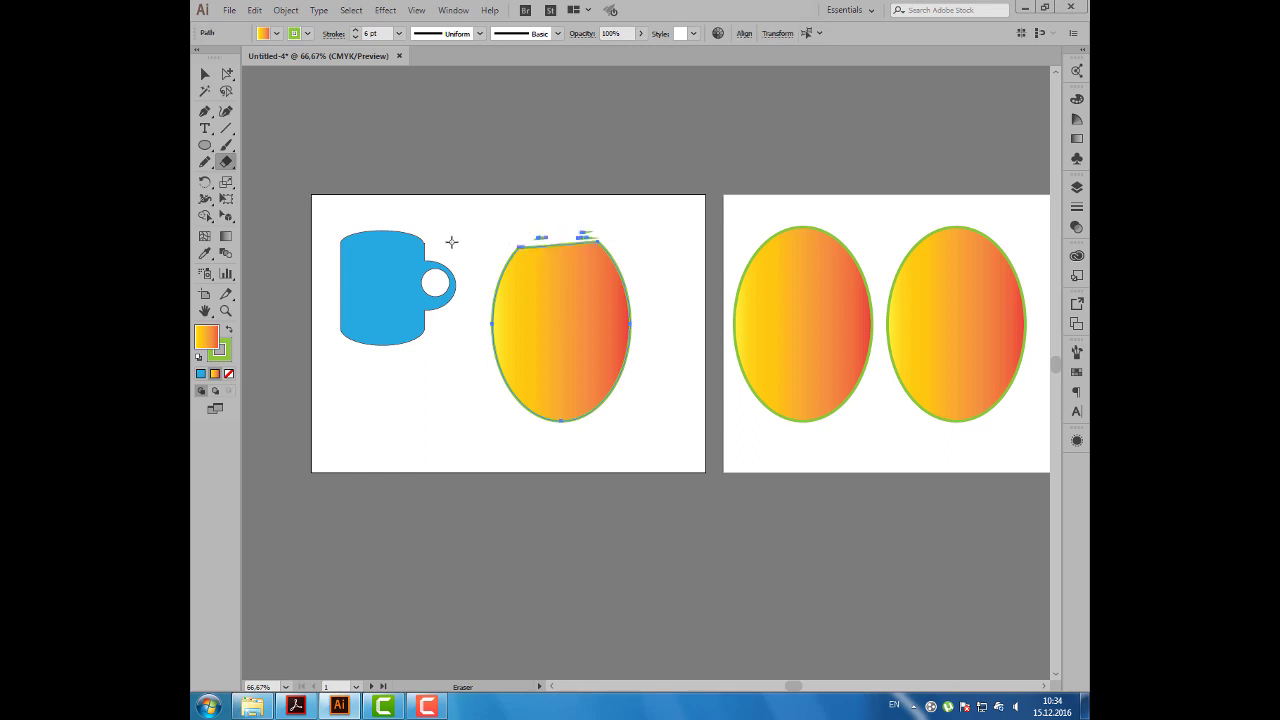
pyautogui.hotkey('ctrl', 'z')
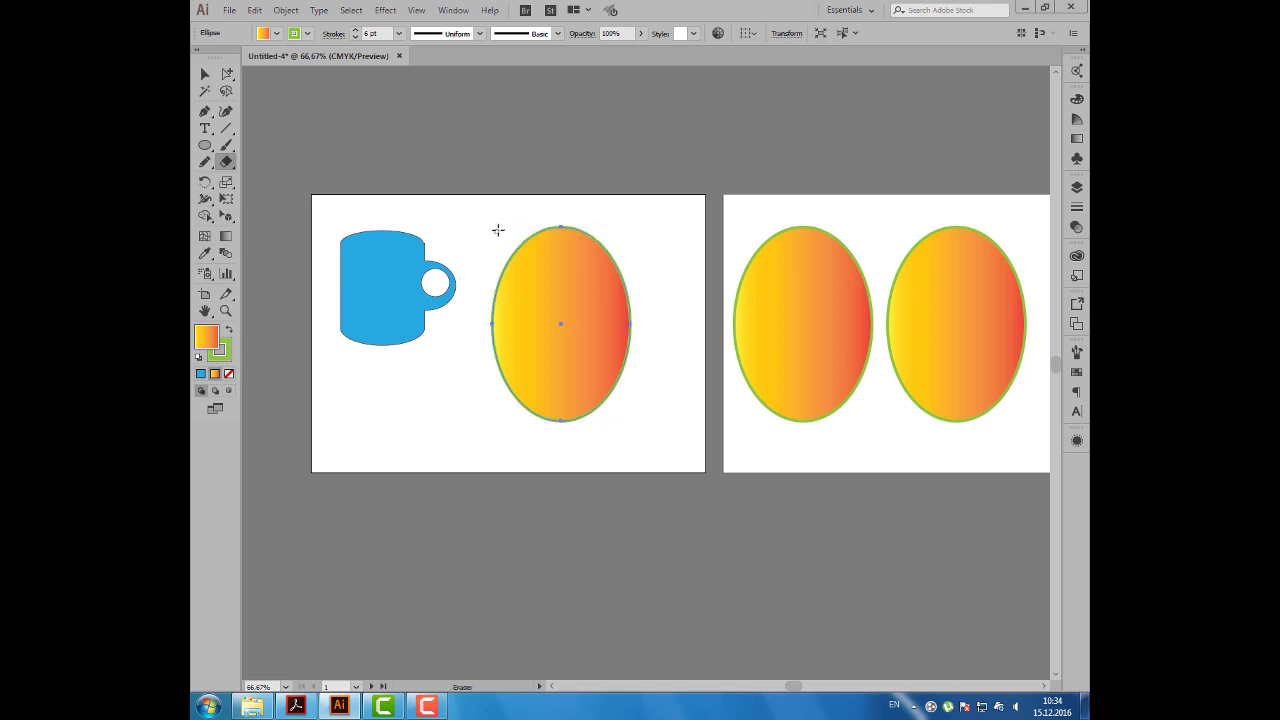
pyautogui.moveTo(506, 258); pyautogui.dragTo(622, 370)
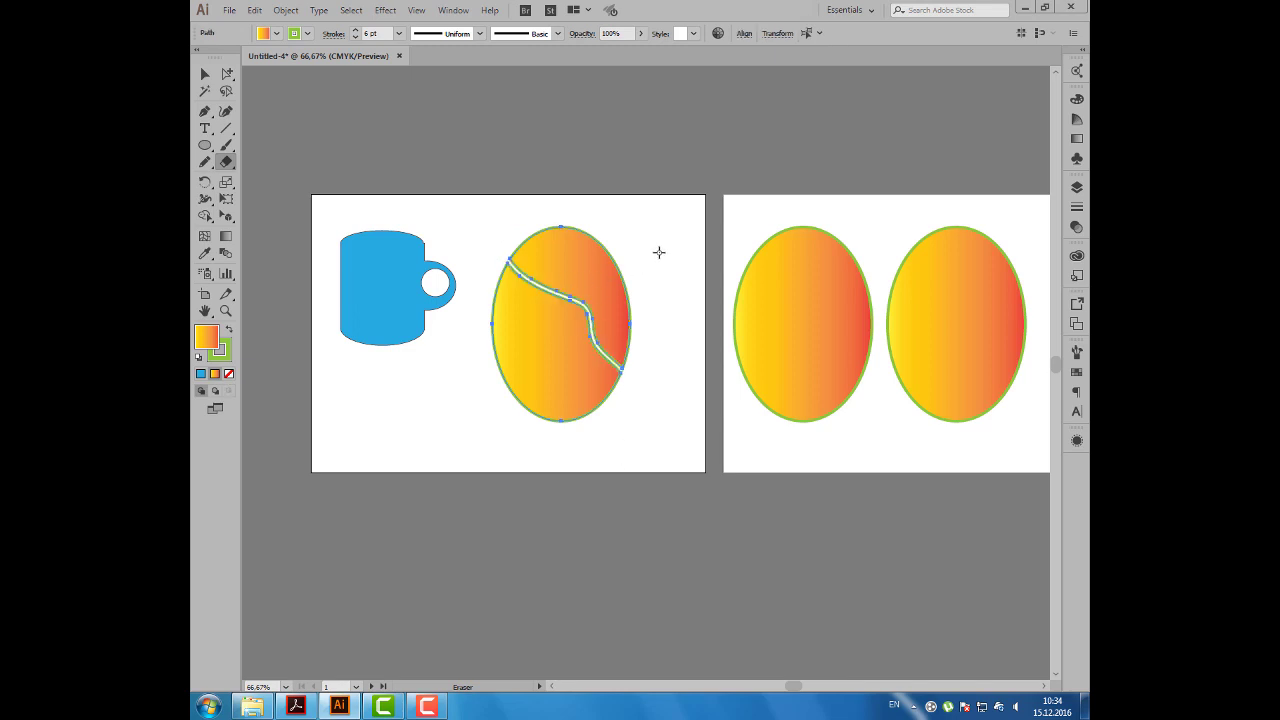
pyautogui.scroll(1, 610, 304)
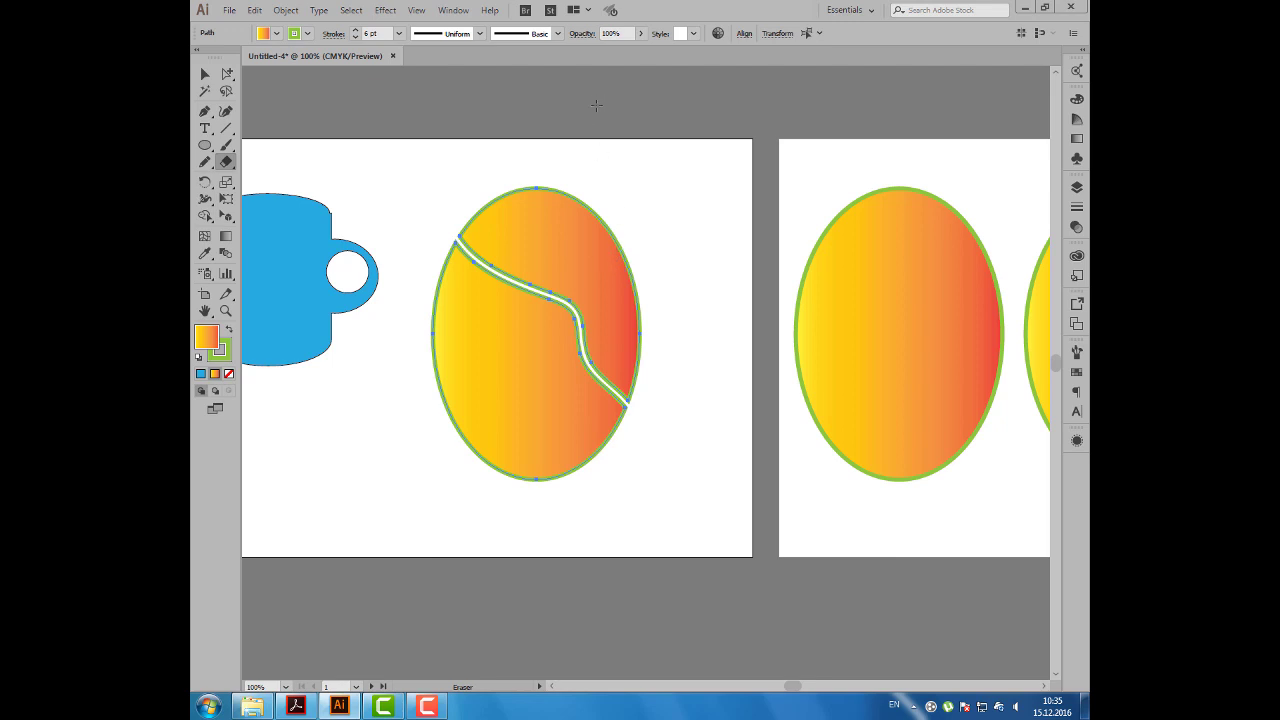
pyautogui.hotkey('ctrl', 'z')
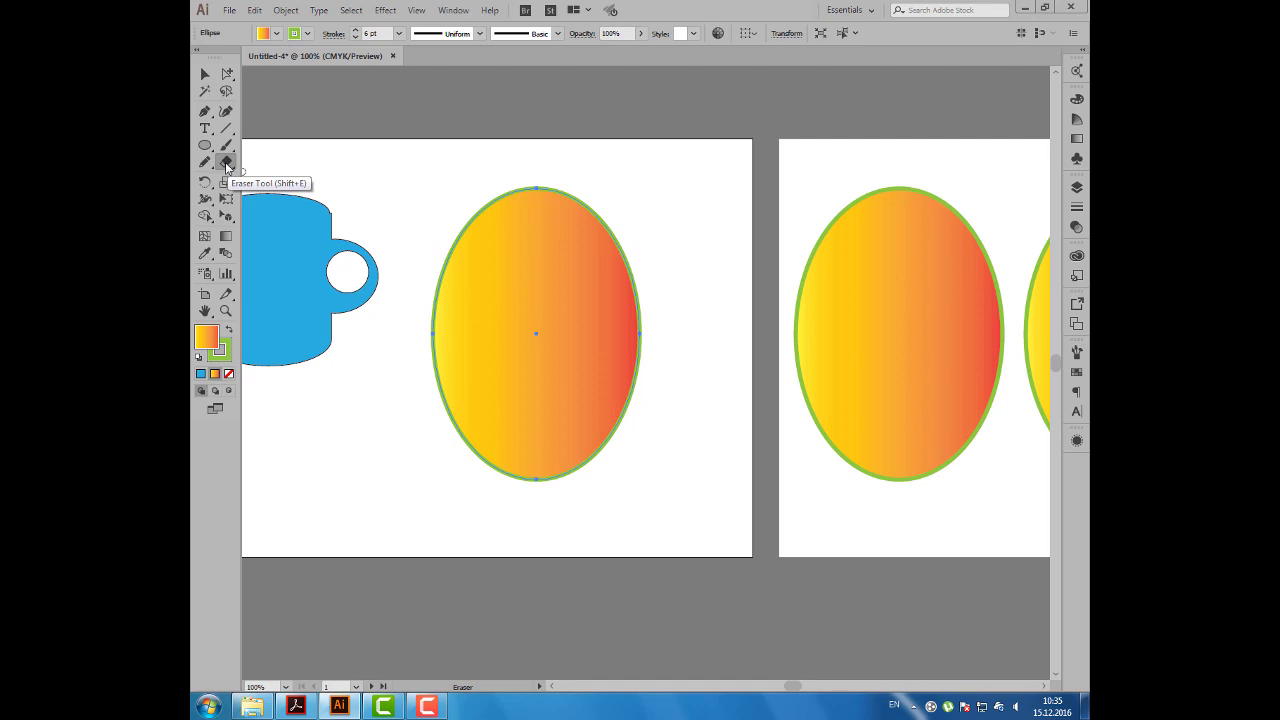
# Step: Set the Eraser to Angle 43°, Roundness 7% and Size 21 pt
pyautogui.doubleClick(226, 163)
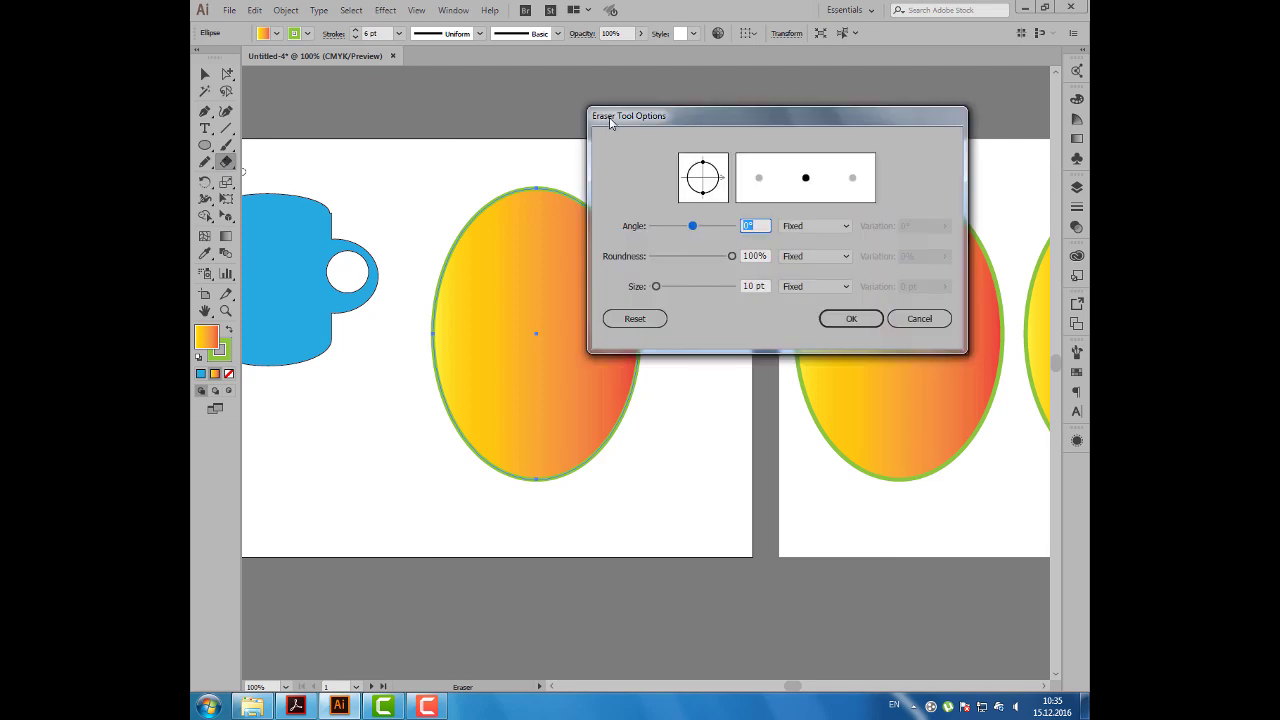
pyautogui.moveTo(610, 117); pyautogui.dragTo(627, 102)
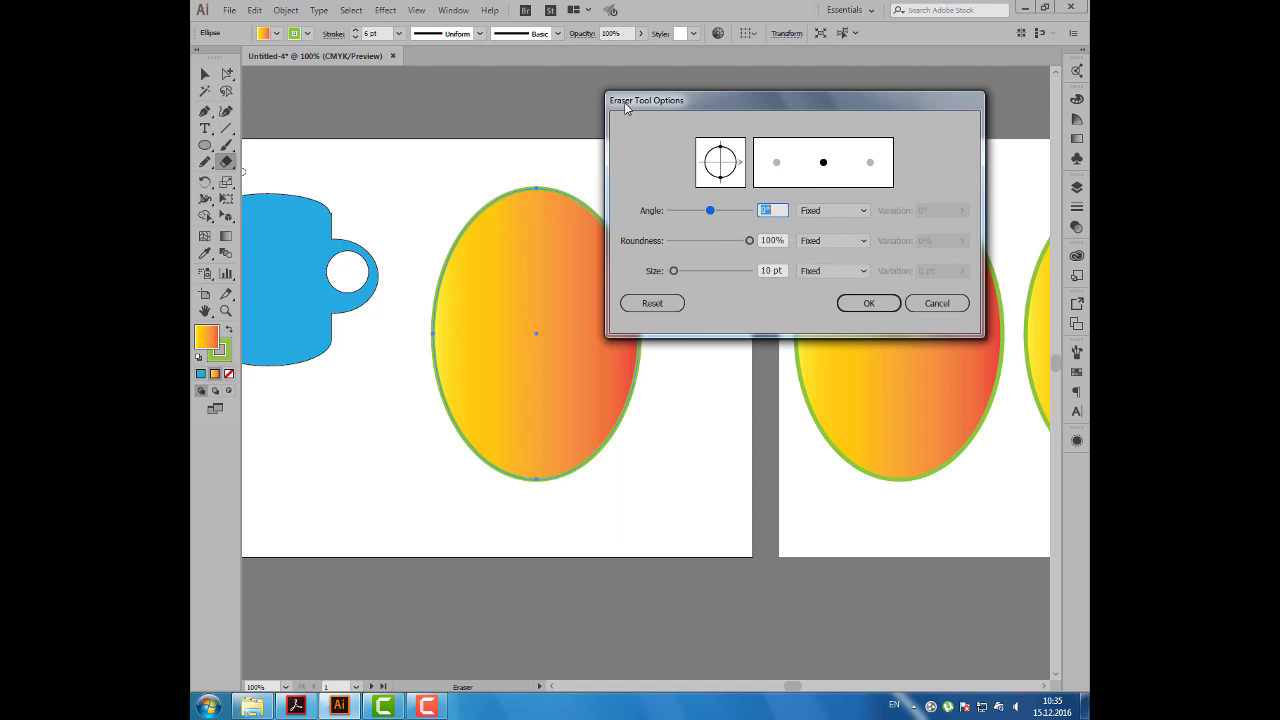
pyautogui.moveTo(673, 271); pyautogui.dragTo(679, 277)
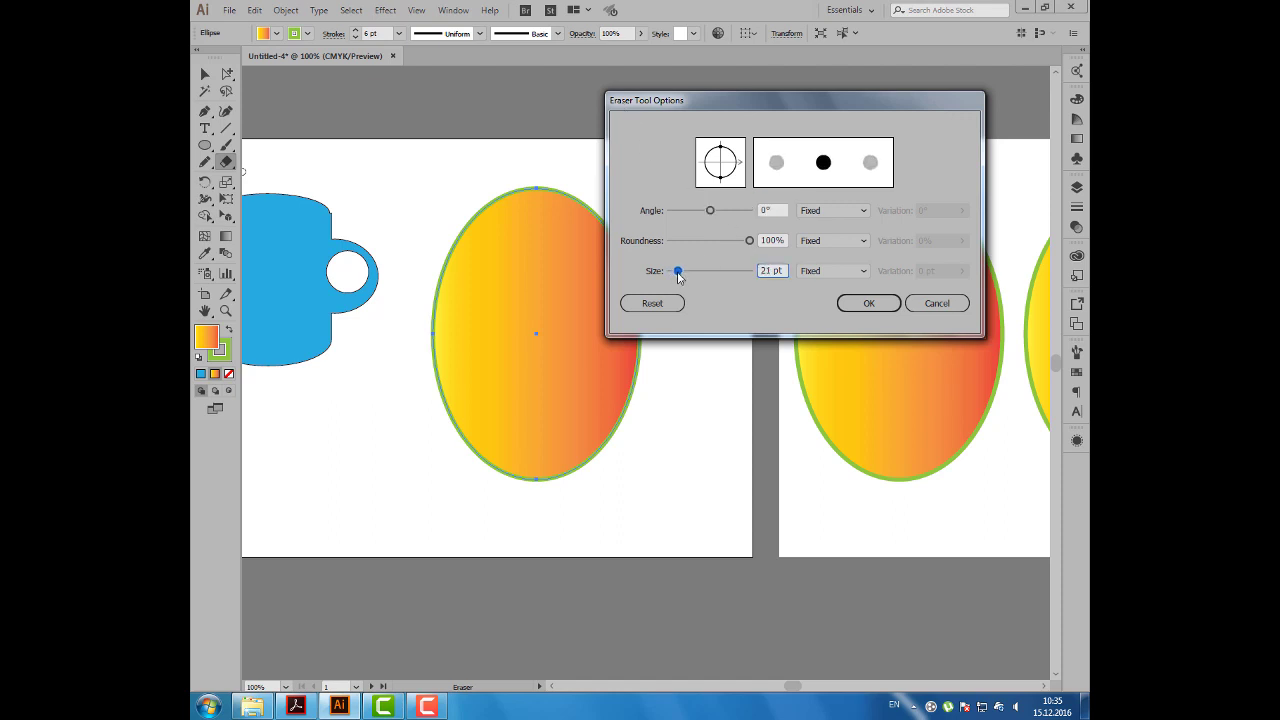
pyautogui.moveTo(723, 187)
pyautogui.mouseDown()
pyautogui.moveTo(723, 164)
pyautogui.moveTo(738, 178)
pyautogui.mouseUp()
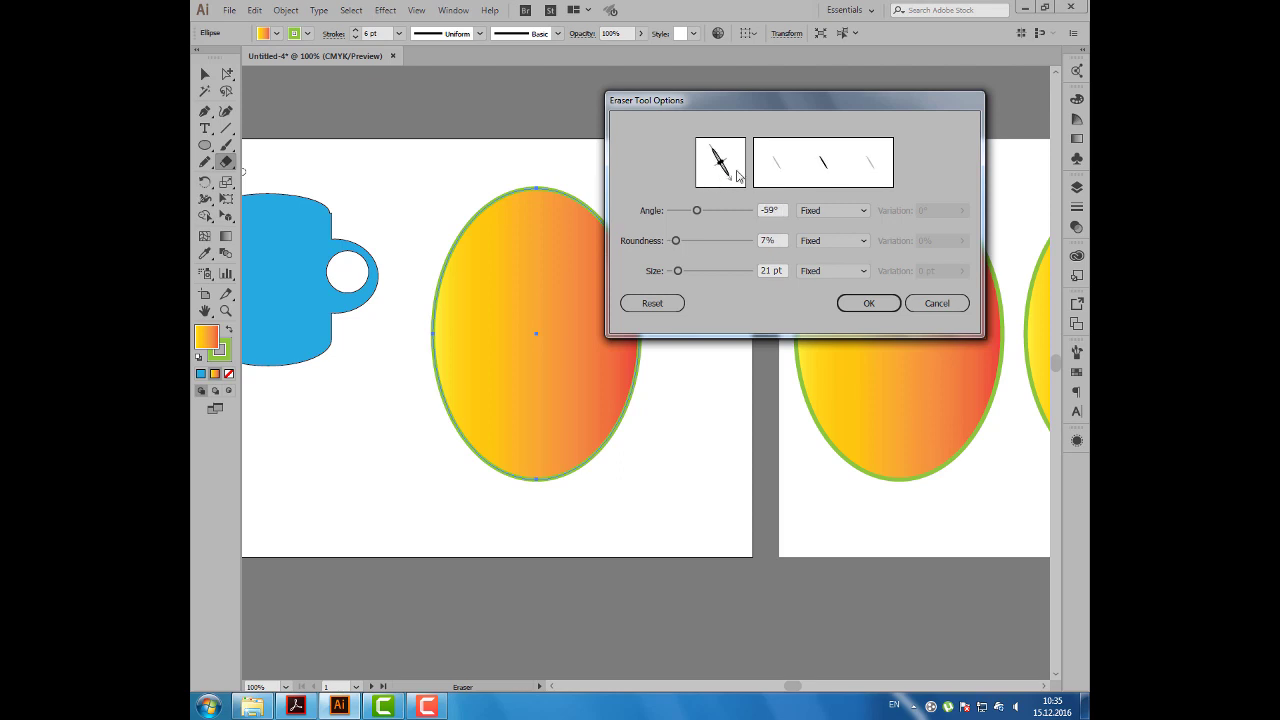
pyautogui.click(869, 306)
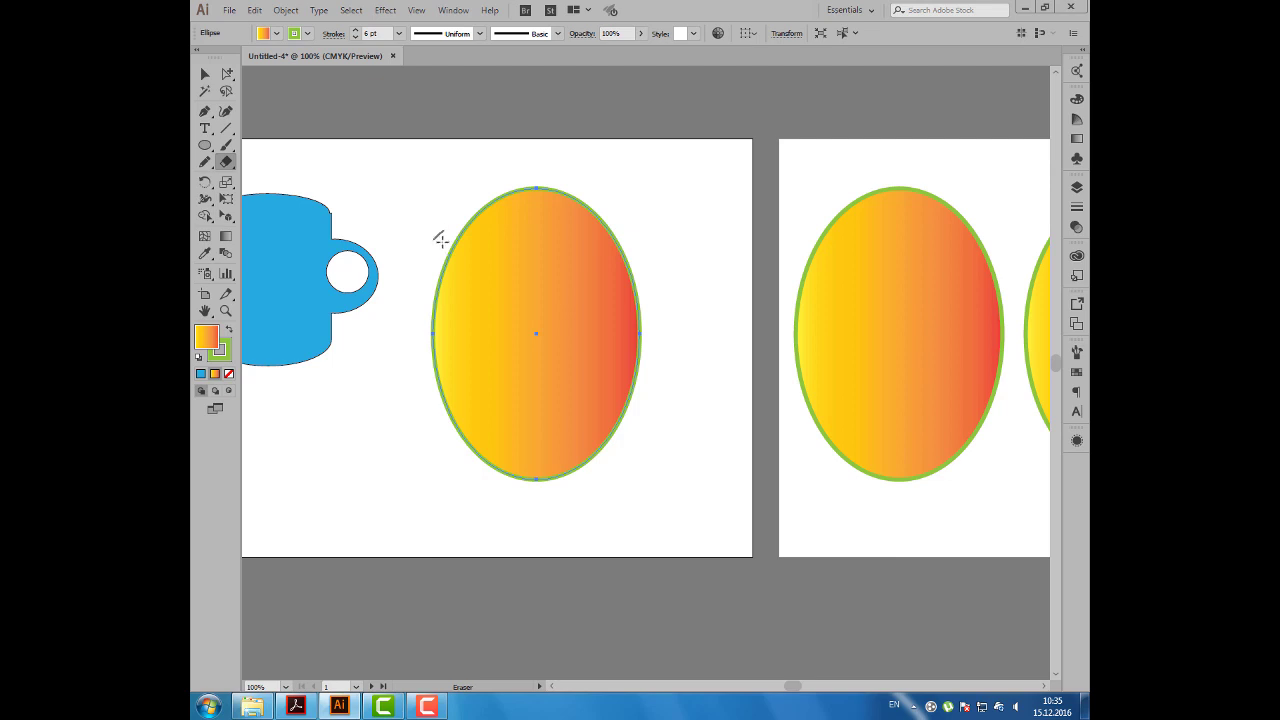
# Step: Erase a wavy diagonal gap through the first artboard's gradient ellipse
pyautogui.moveTo(441, 241); pyautogui.dragTo(654, 390)
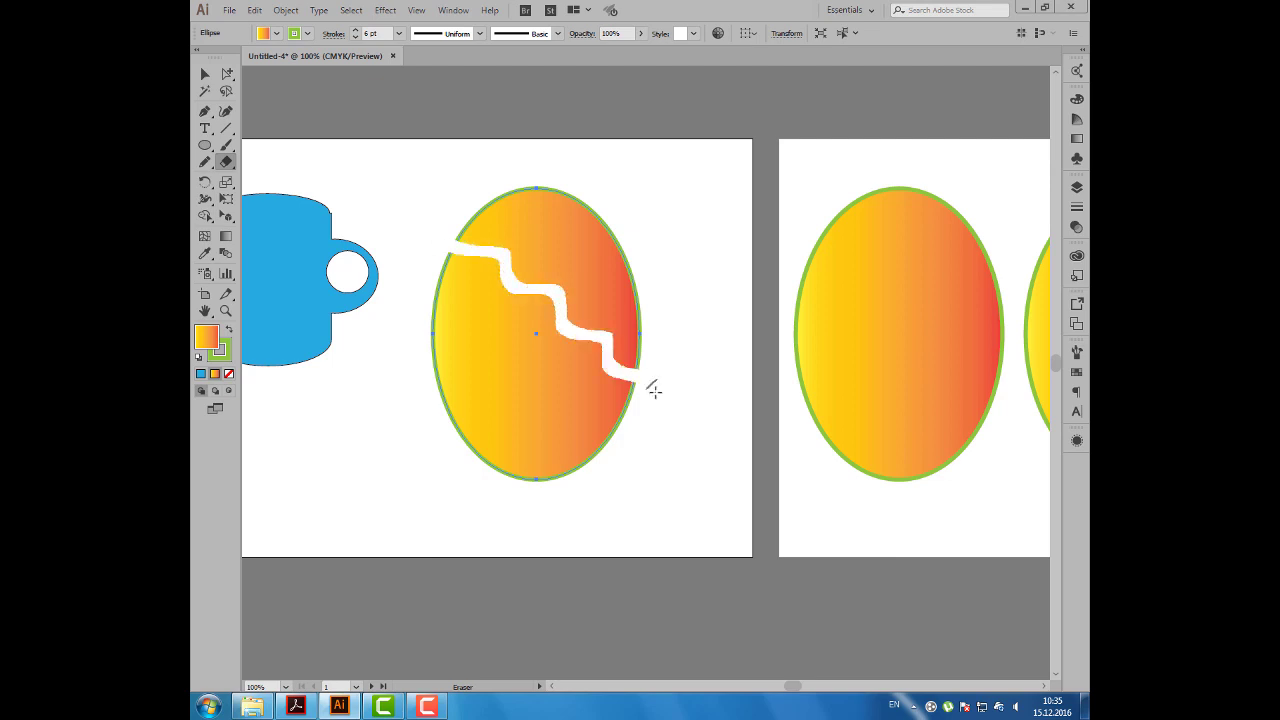
pyautogui.click(206, 74)
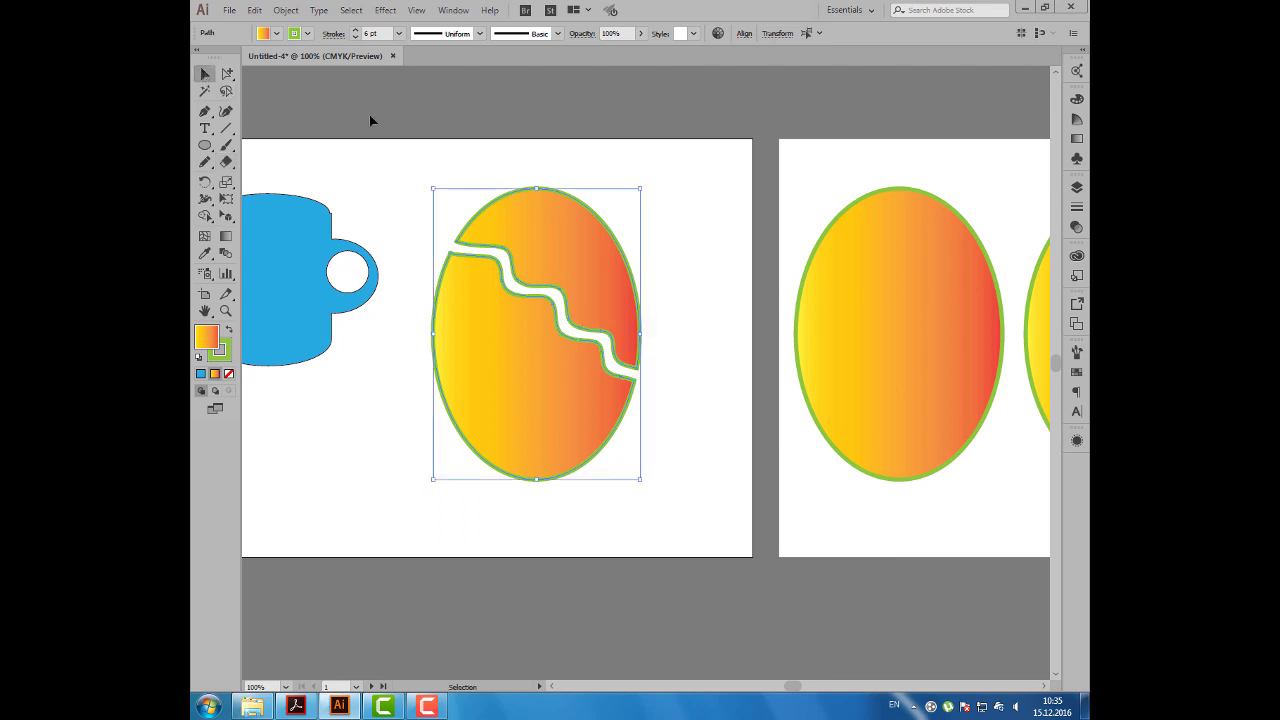
pyautogui.click(372, 115)
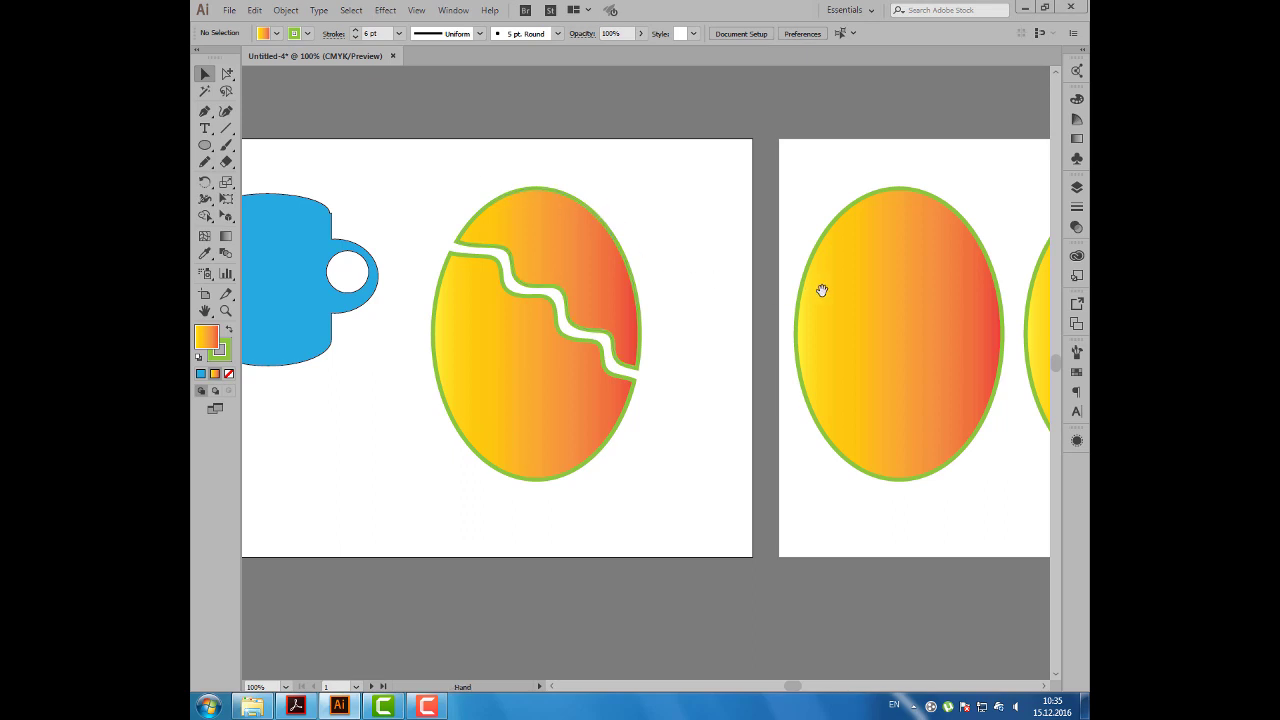
# Step: Pan to the second artboard and select its left ellipse
pyautogui.moveTo(820, 292)
pyautogui.mouseDown()
pyautogui.moveTo(530, 213)
pyautogui.moveTo(502, 219)
pyautogui.mouseUp()
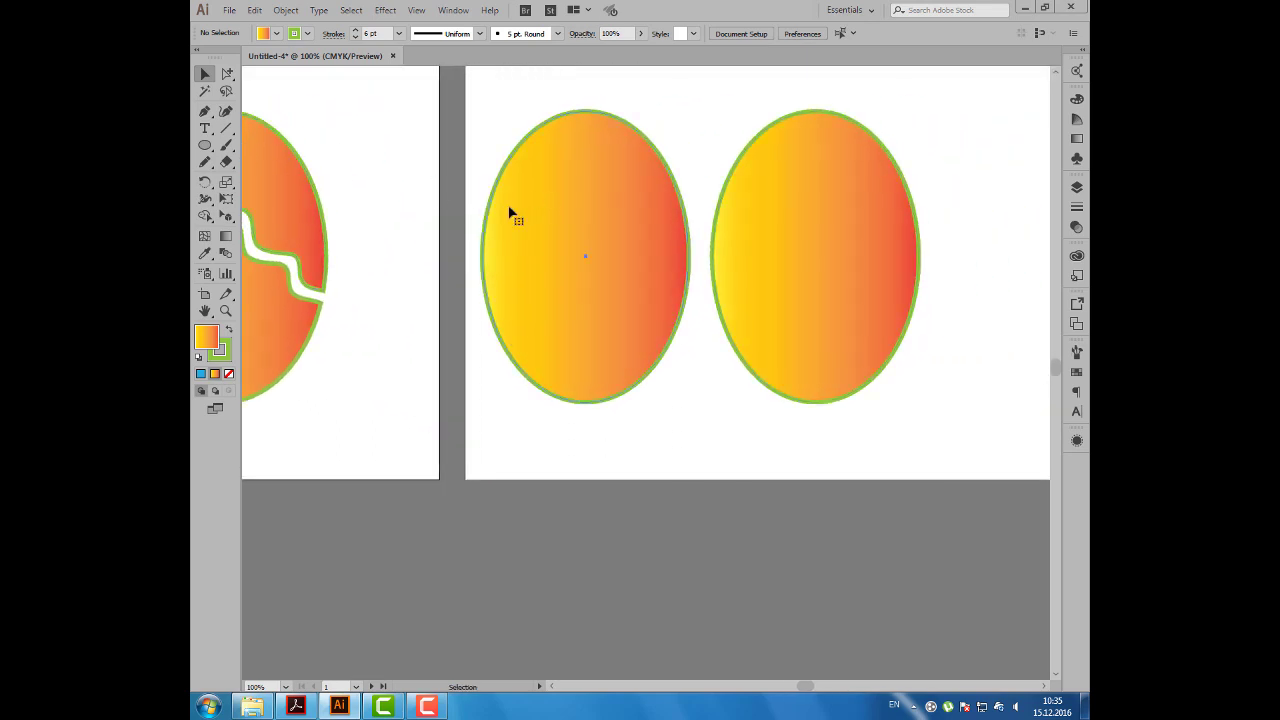
pyautogui.click(510, 210)
pyautogui.click(227, 162)
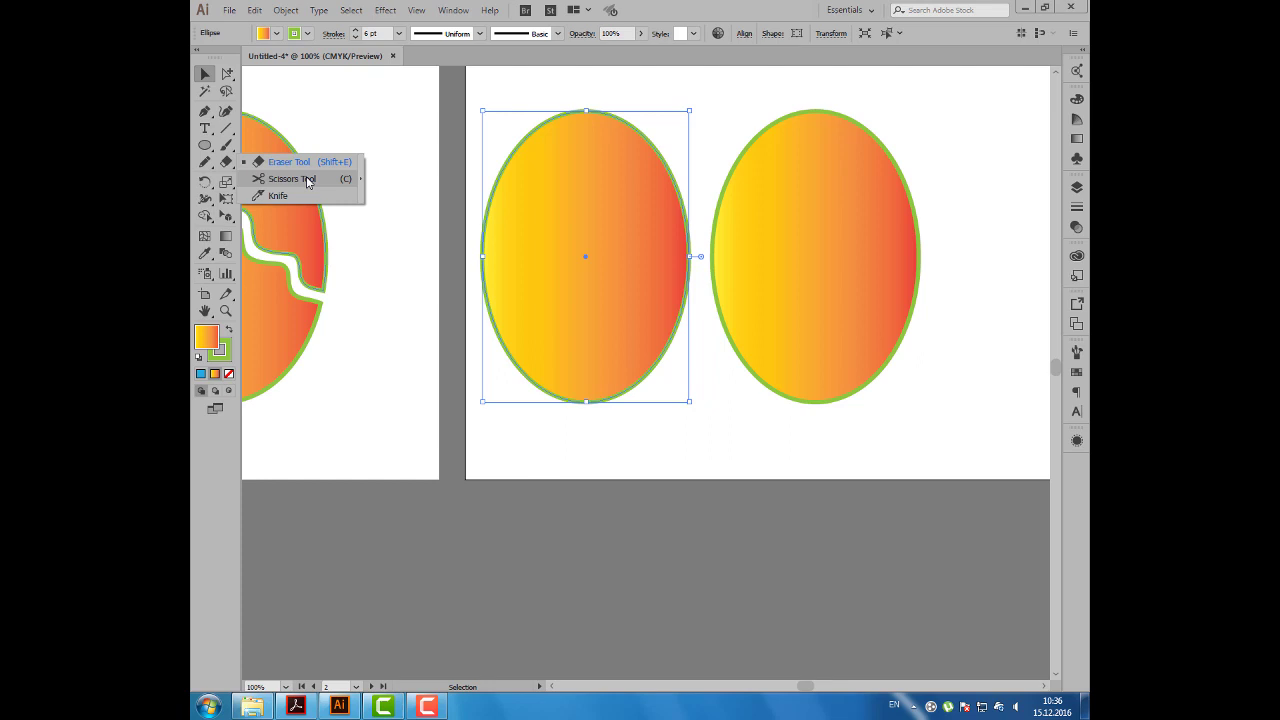
# Step: Scissor-cut the left ellipse at its left and right edges, keeping pieces in place
pyautogui.click(307, 180)
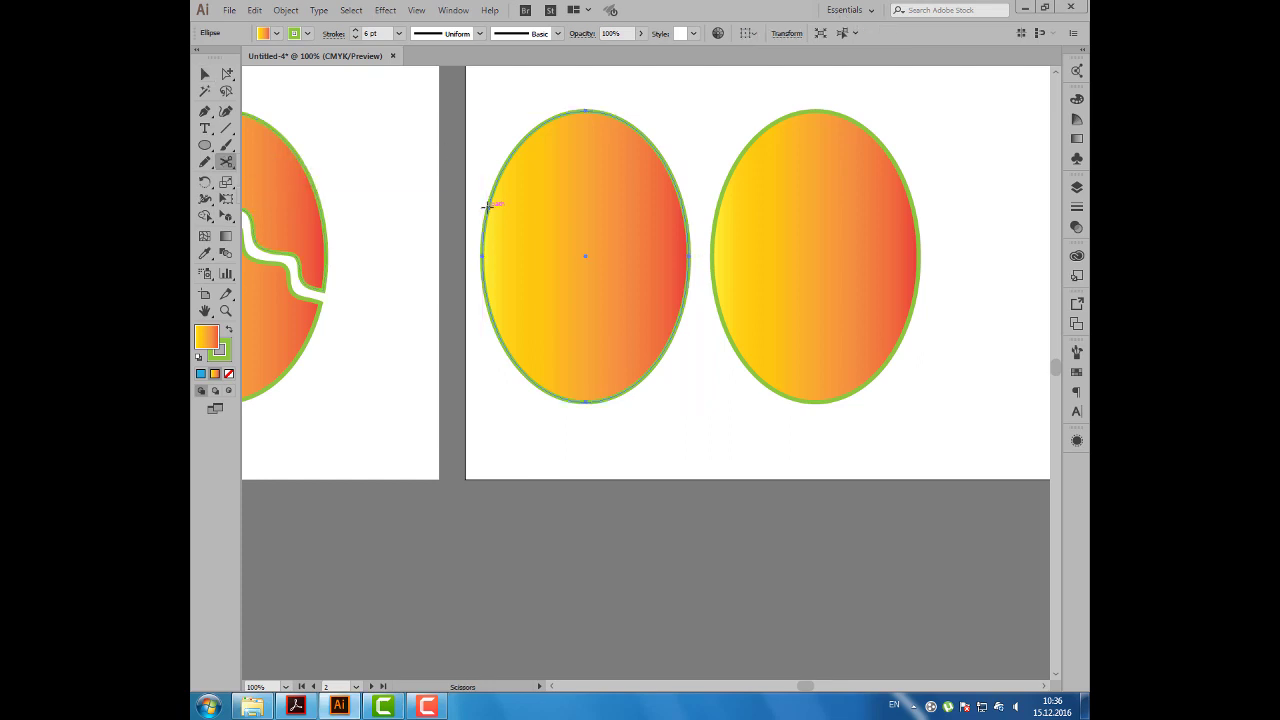
pyautogui.click(487, 206)
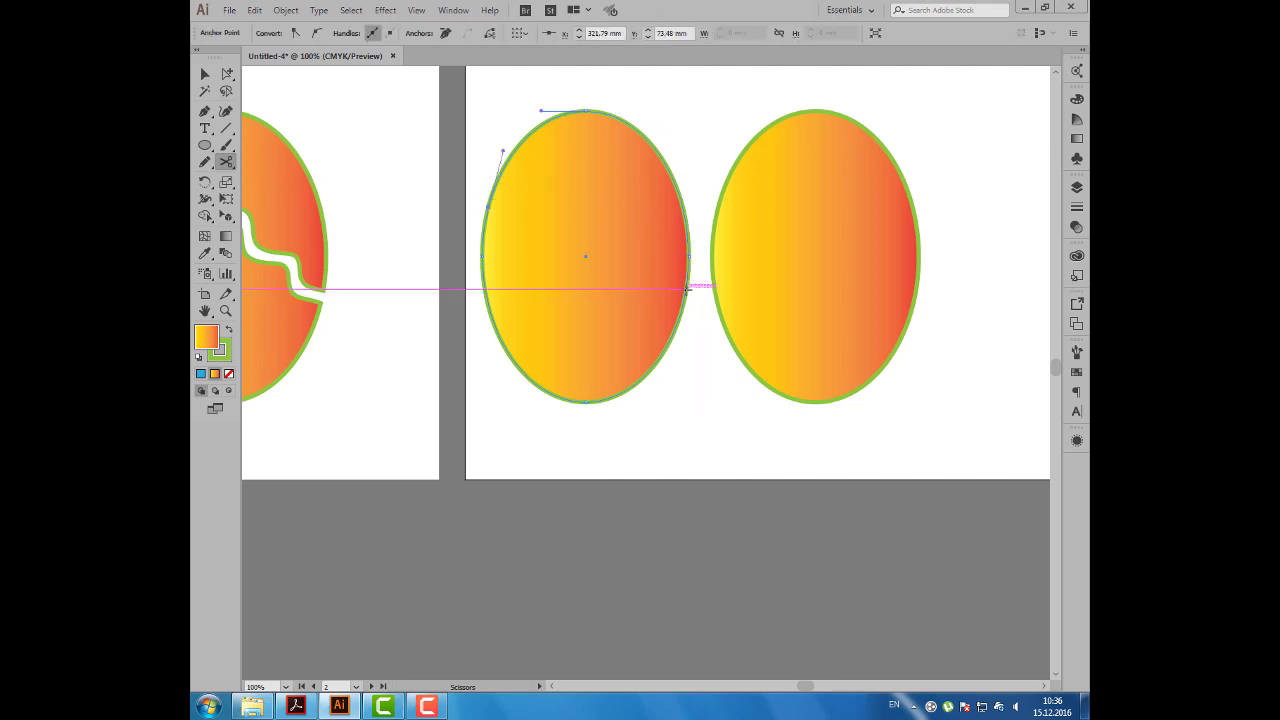
pyautogui.click(686, 288)
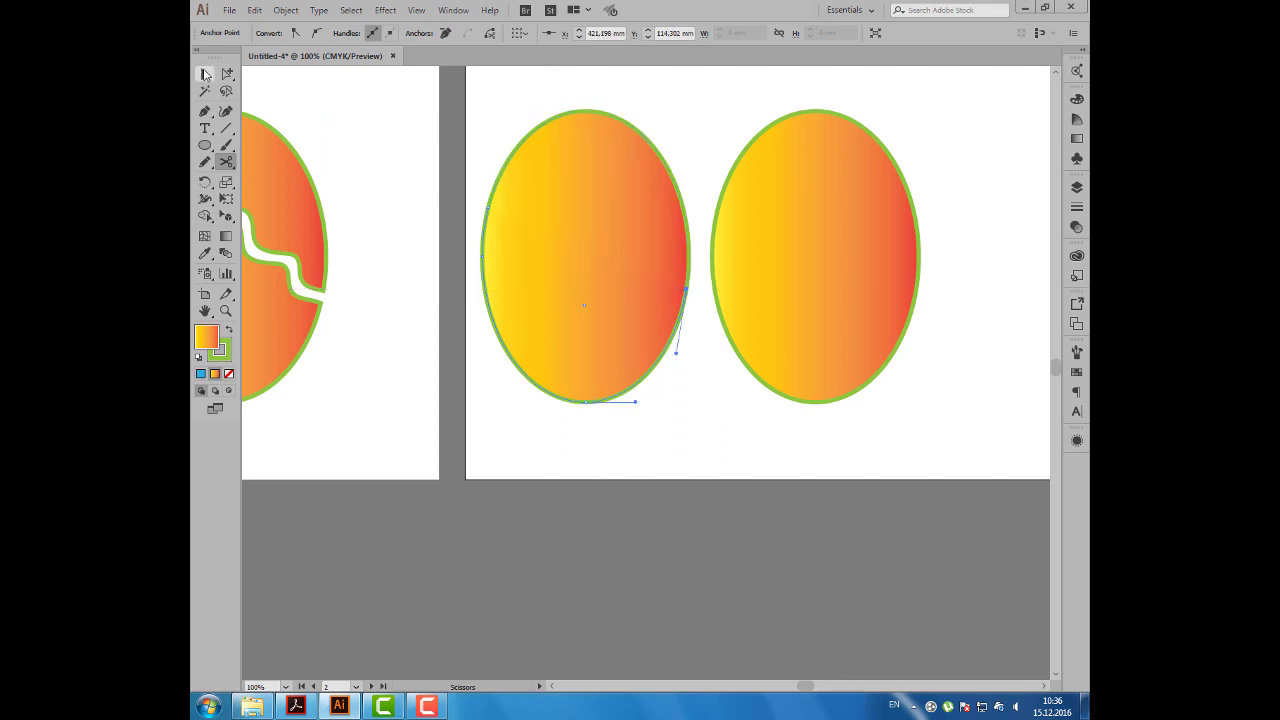
pyautogui.click(206, 74)
pyautogui.click(398, 217)
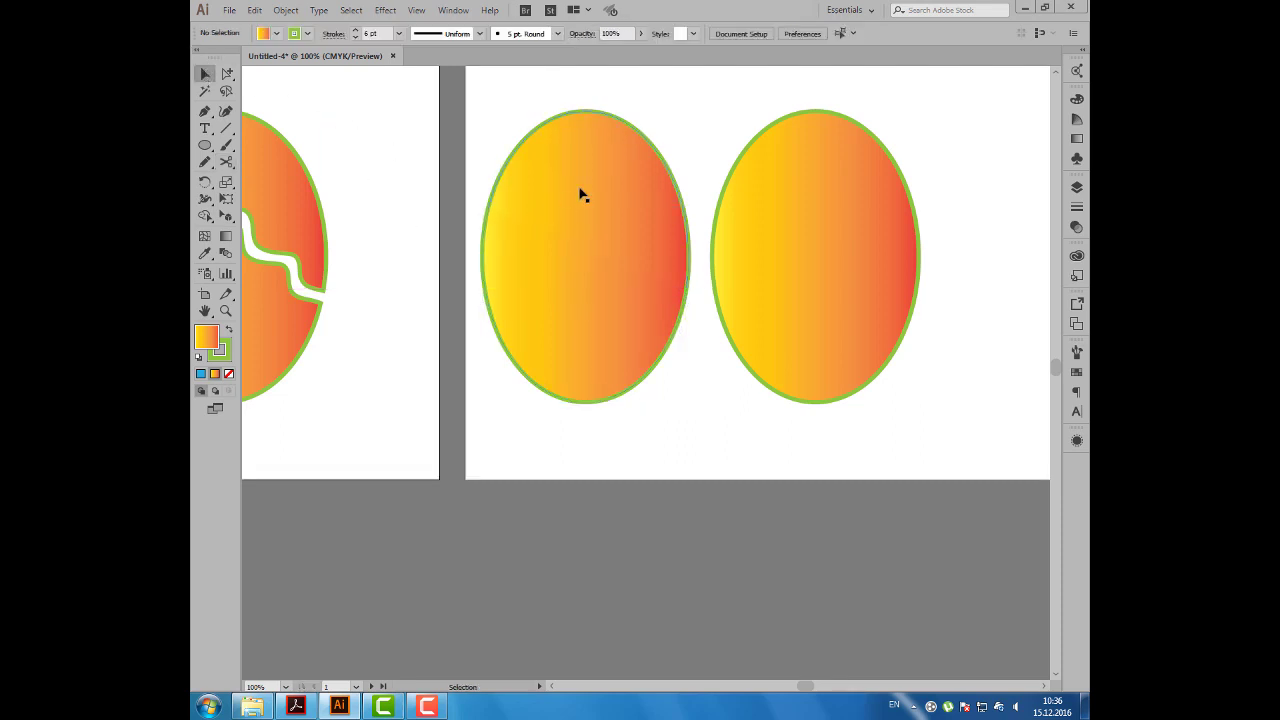
pyautogui.moveTo(580, 193); pyautogui.dragTo(586, 169)
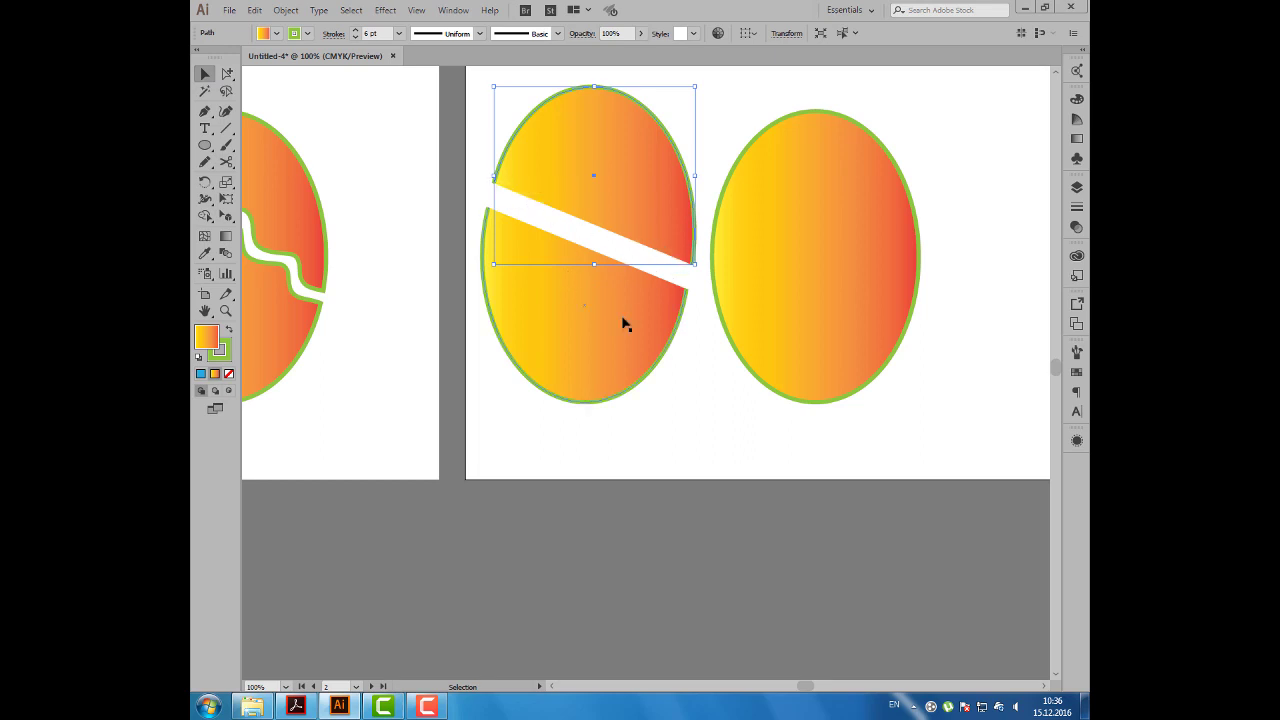
pyautogui.hotkey('ctrl', 'z')
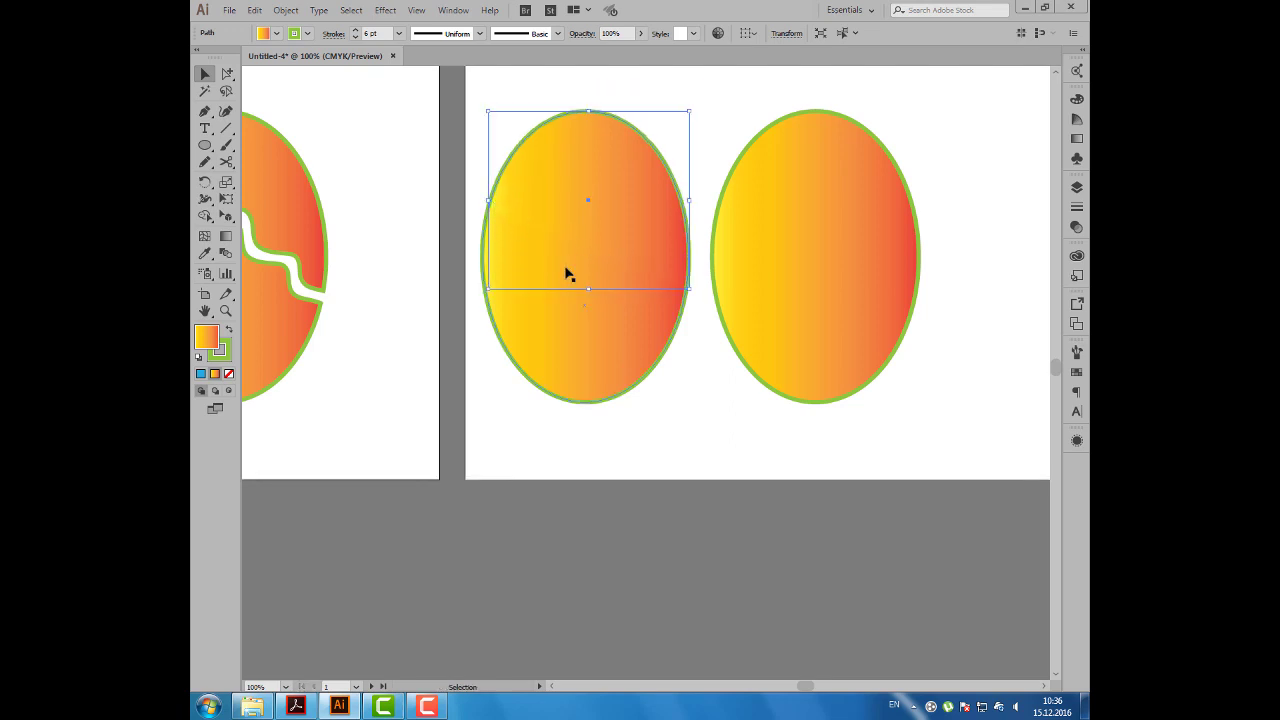
# Step: Redraw the upper piece's gradient diagonally, yellow at upper-left to red lower-right
pyautogui.click(226, 236)
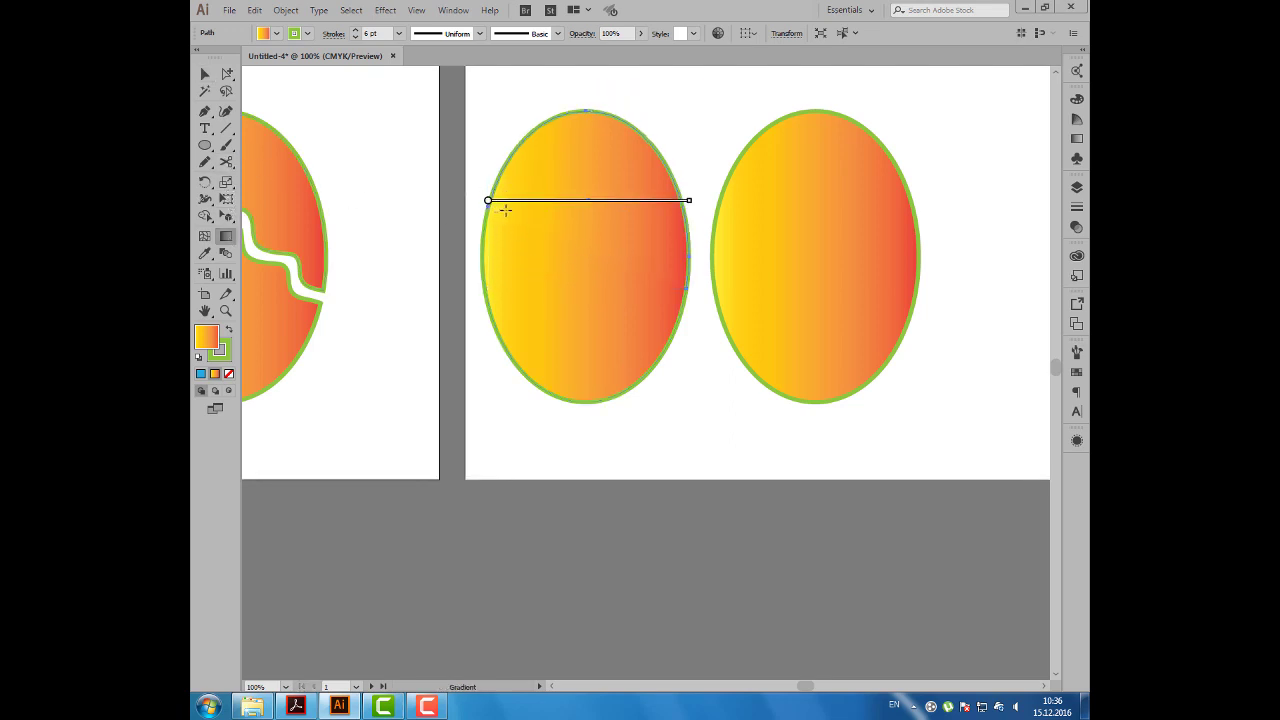
pyautogui.moveTo(506, 212); pyautogui.dragTo(681, 187)
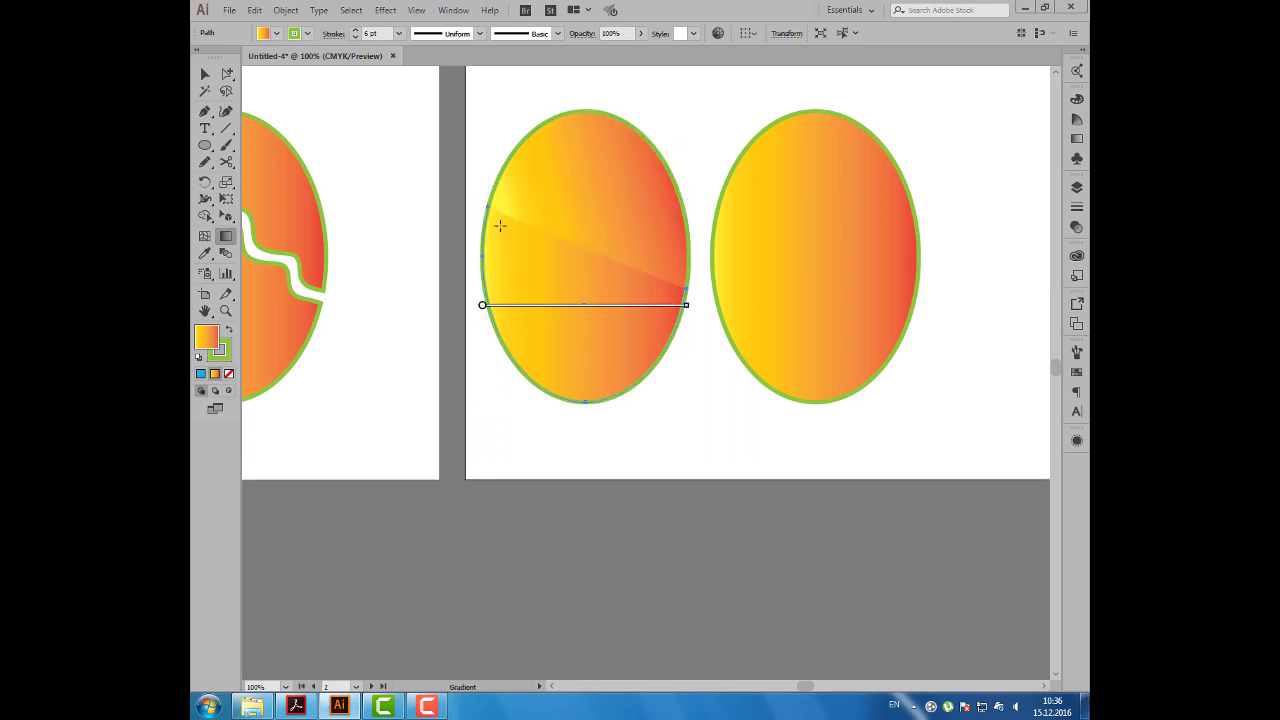
pyautogui.moveTo(500, 220); pyautogui.dragTo(580, 392)
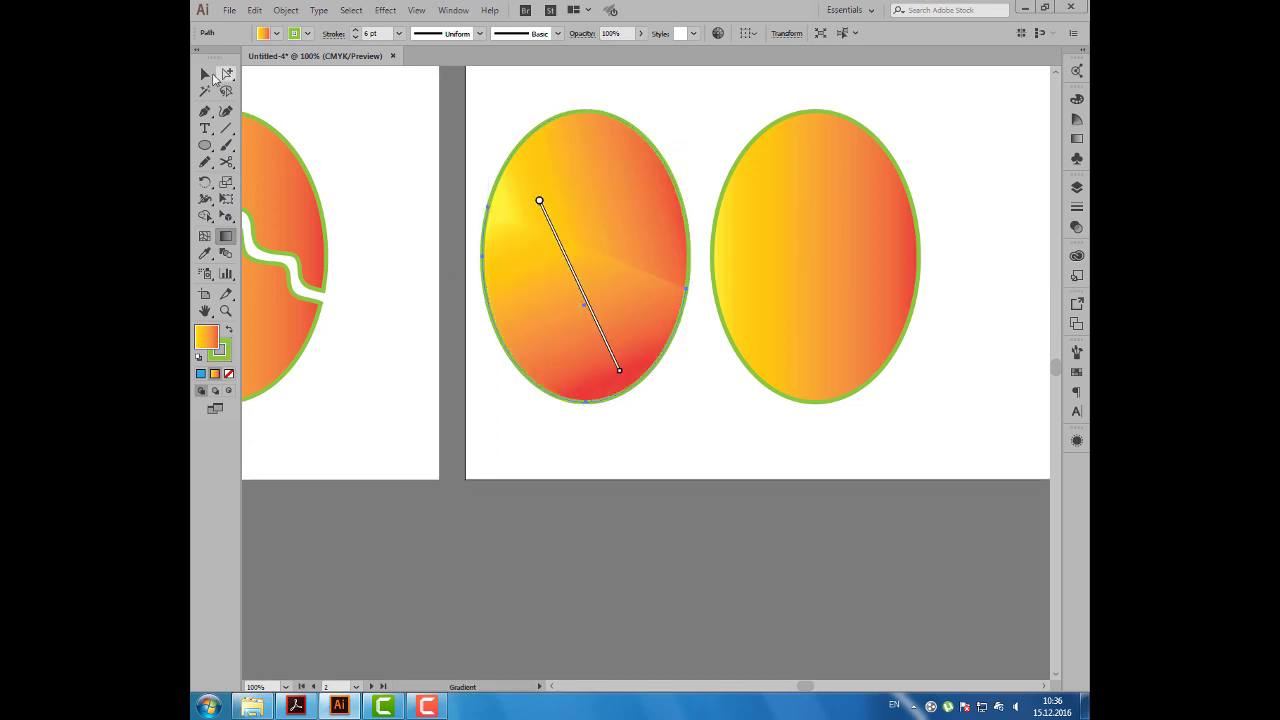
pyautogui.click(205, 73)
pyautogui.click(339, 105)
pyautogui.keyDown('alt'); pyautogui.scroll(-1, 676, 236); pyautogui.keyUp('alt')
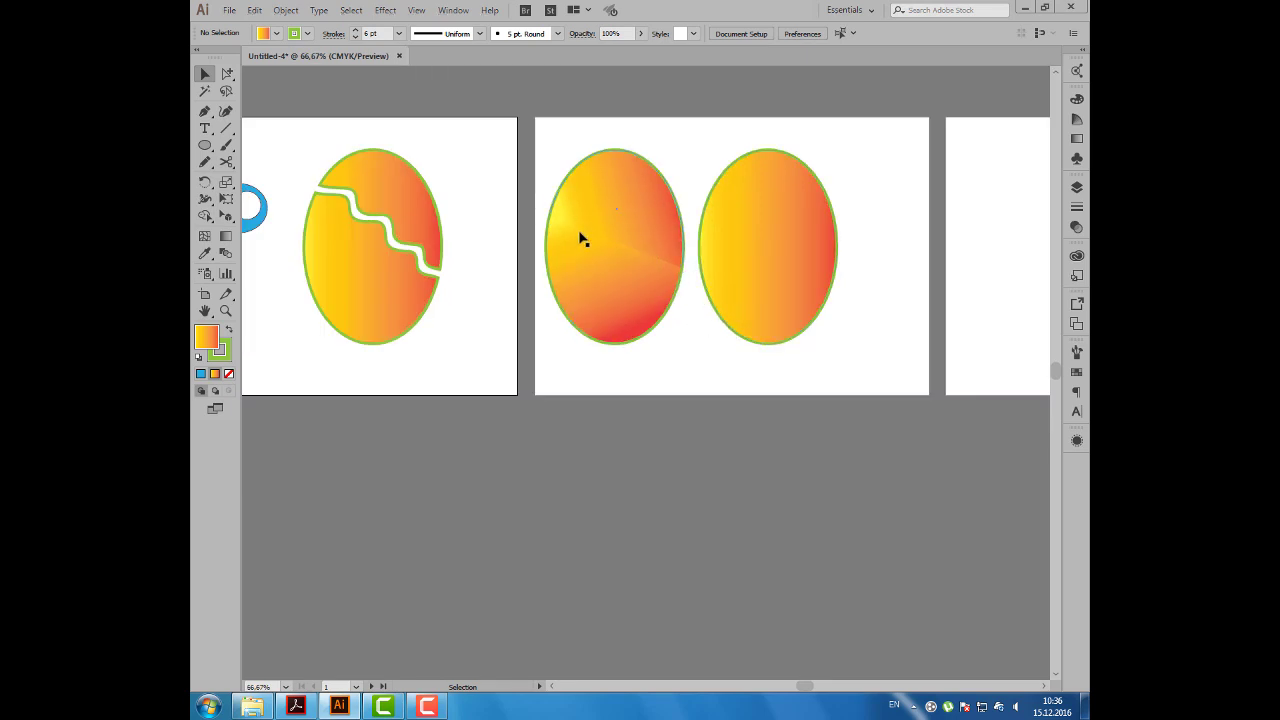
# Step: Nudge the second artboard's right ellipse slightly to the right
pyautogui.click(792, 232)
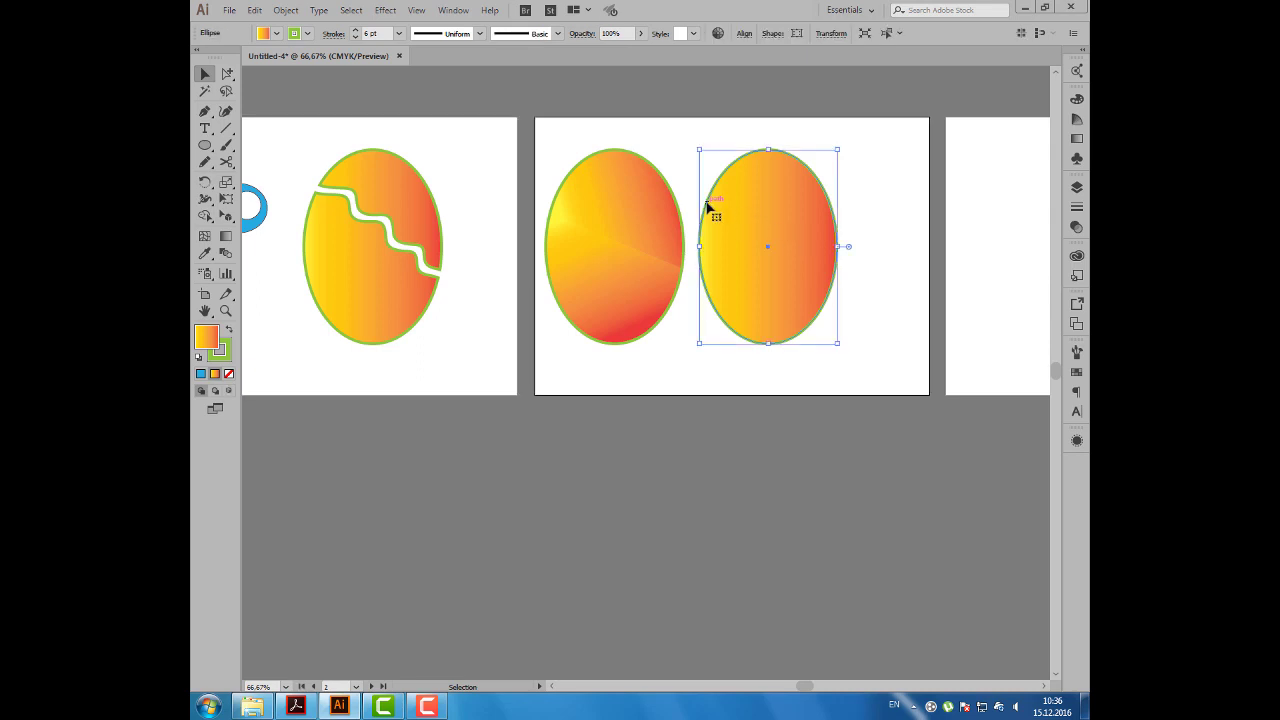
pyautogui.keyDown('alt'); pyautogui.scroll(-1, 709, 206); pyautogui.keyUp('alt')
pyautogui.moveTo(724, 196)
pyautogui.mouseDown()
pyautogui.moveTo(620, 208)
pyautogui.moveTo(815, 203)
pyautogui.mouseUp()
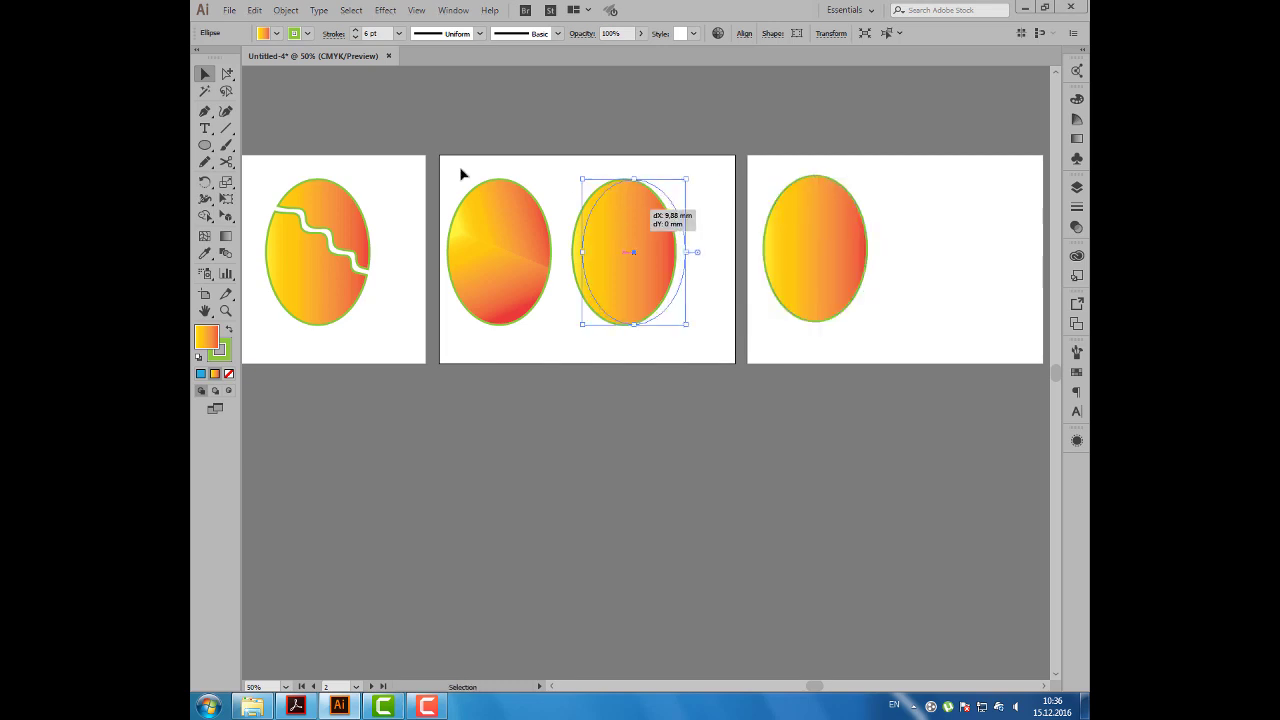
pyautogui.moveTo(614, 213); pyautogui.dragTo(624, 215)
# Step: Choose the Knife tool and zoom to 100% on the middle gradient ellipse
pyautogui.moveTo(226, 162); pyautogui.dragTo(277, 194)
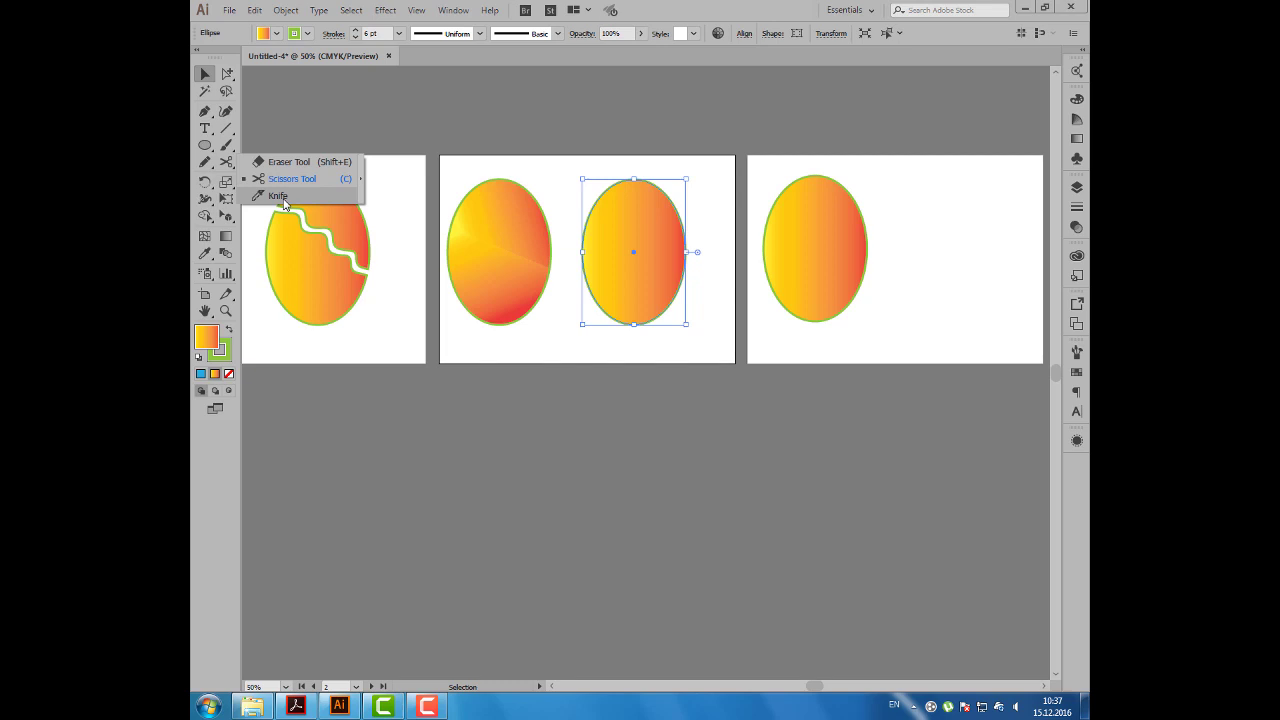
pyautogui.click(284, 204)
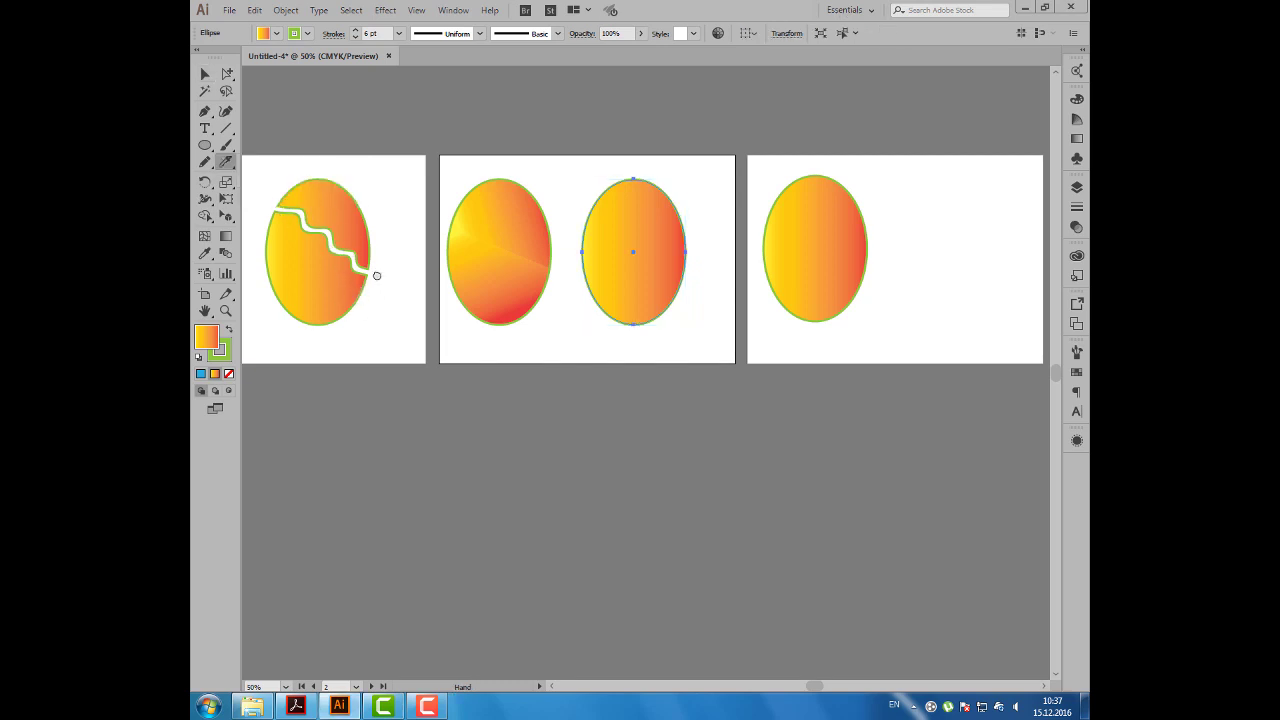
pyautogui.hscroll(-2, 376, 276)
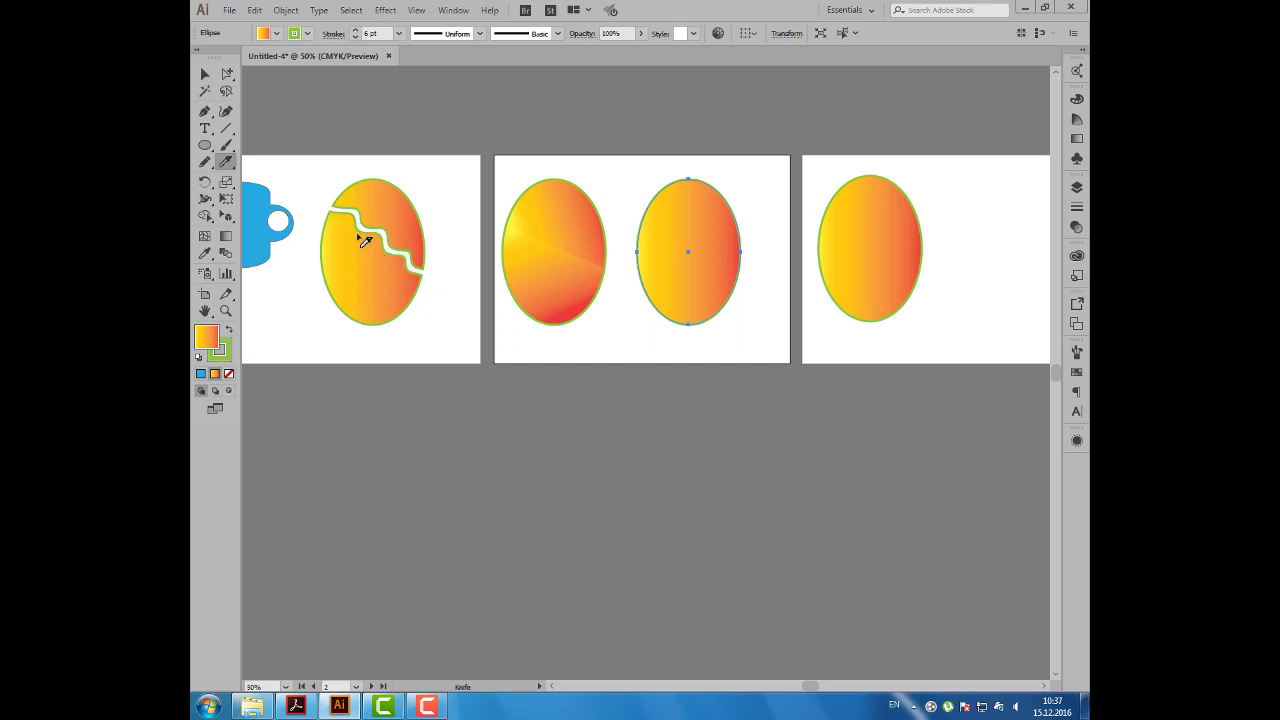
pyautogui.hscroll(4, 500, 225)
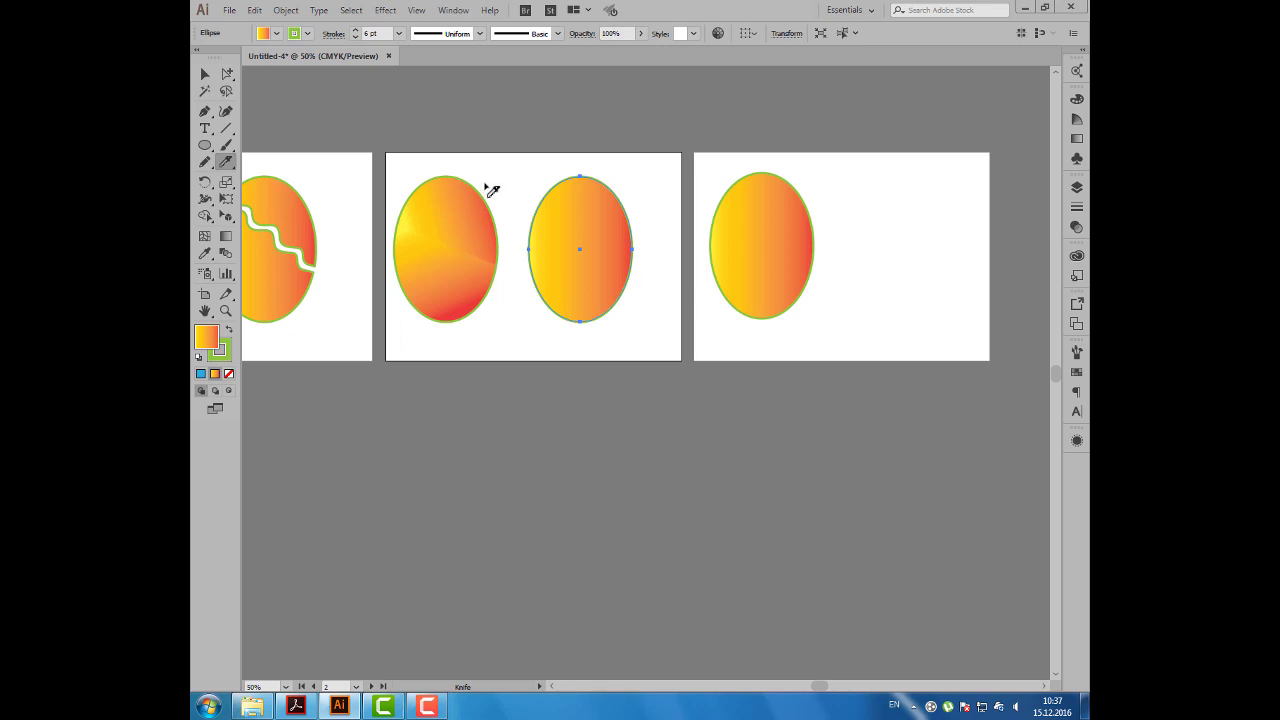
pyautogui.scroll(1, 583, 230)
pyautogui.scroll(1, 583, 230)
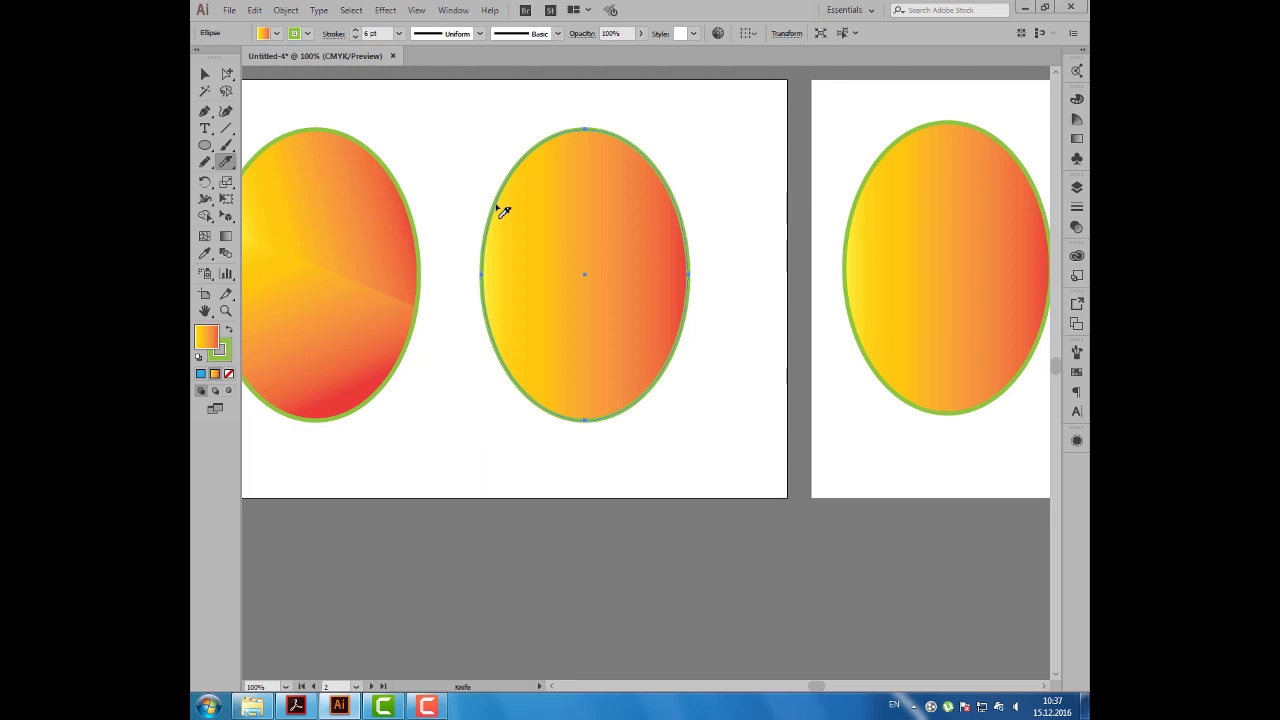
pyautogui.moveTo(497, 206); pyautogui.dragTo(675, 350)
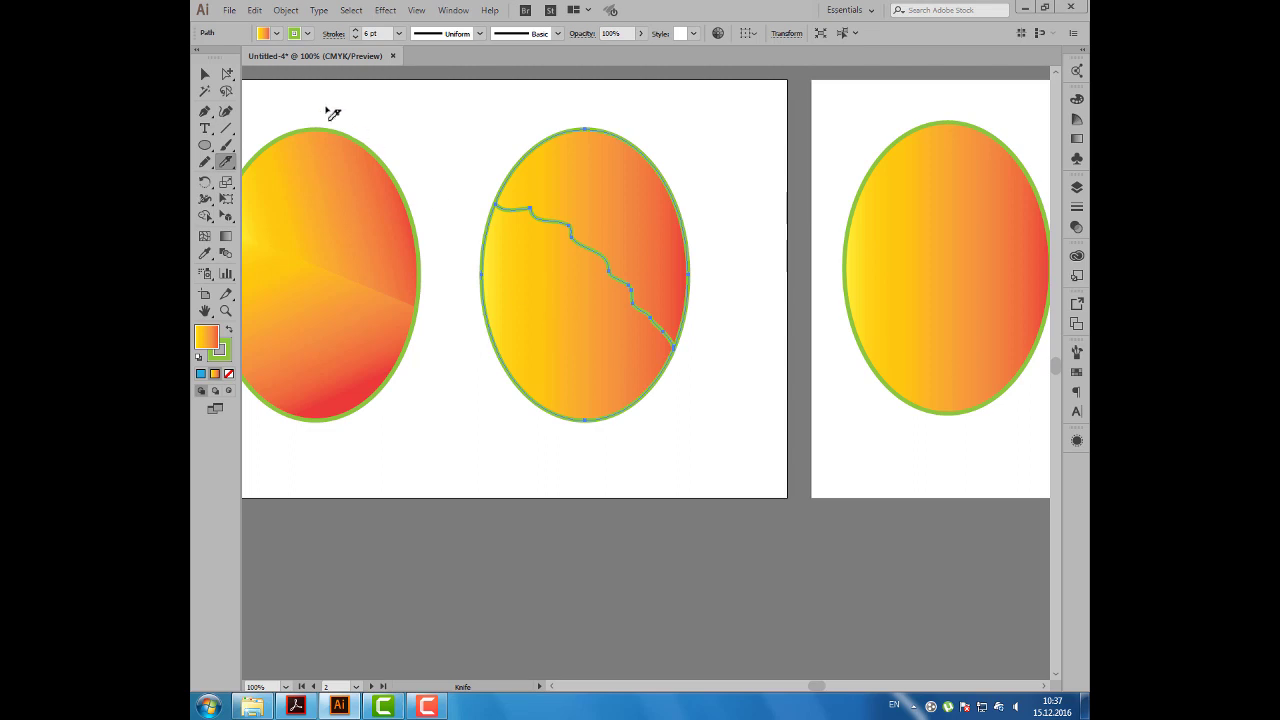
pyautogui.click(205, 74)
pyautogui.moveTo(551, 177)
pyautogui.mouseDown()
pyautogui.moveTo(552, 188)
pyautogui.moveTo(563, 173)
pyautogui.mouseUp()
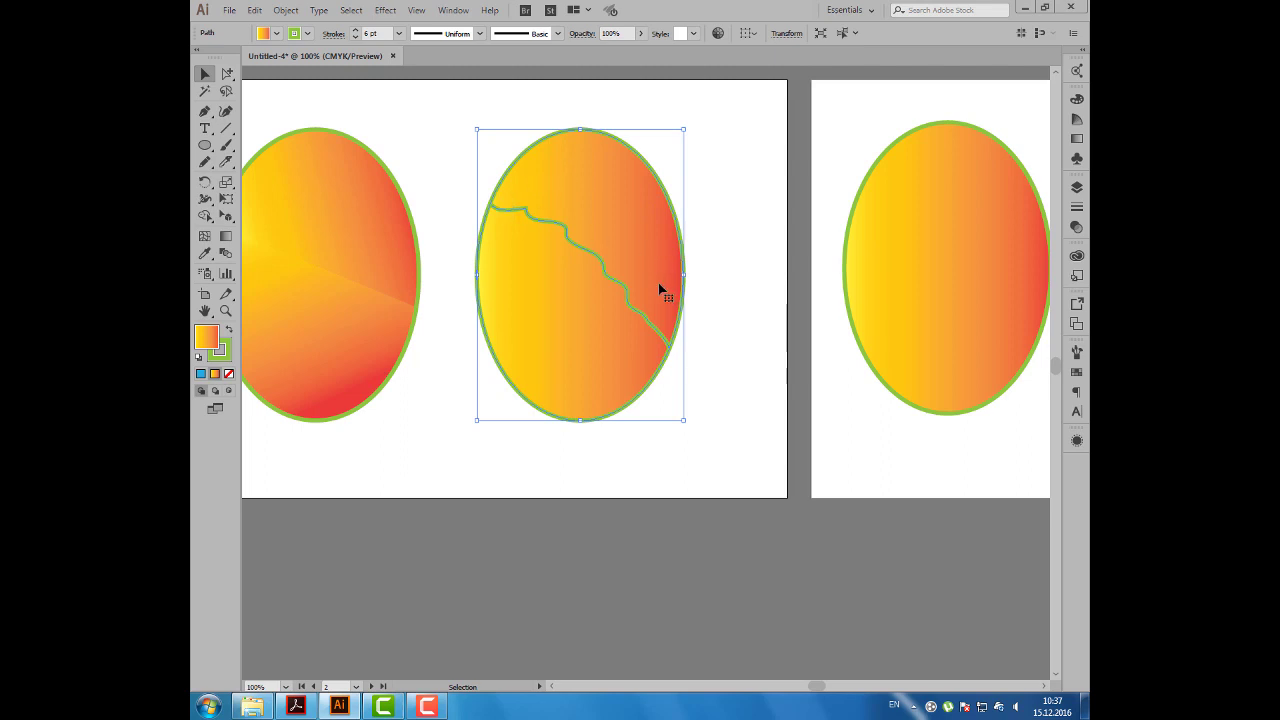
pyautogui.moveTo(600, 203); pyautogui.dragTo(598, 211)
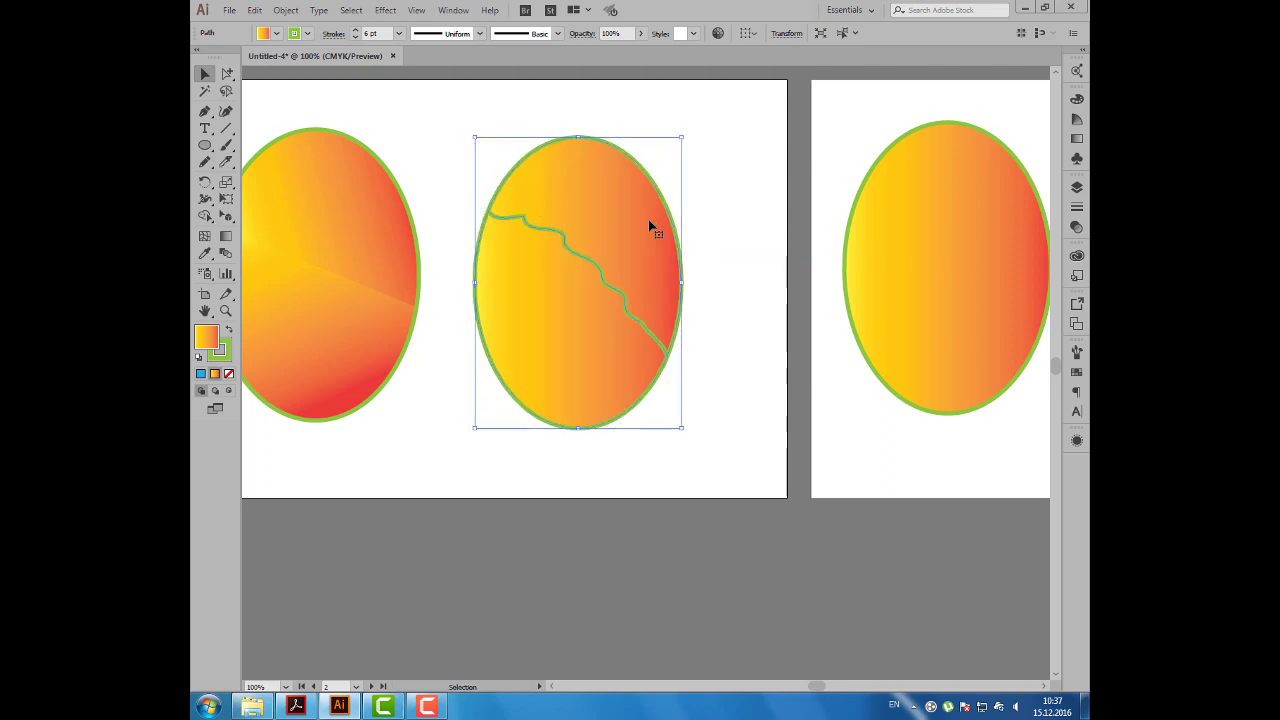
pyautogui.hotkey('ctrl', 'z')
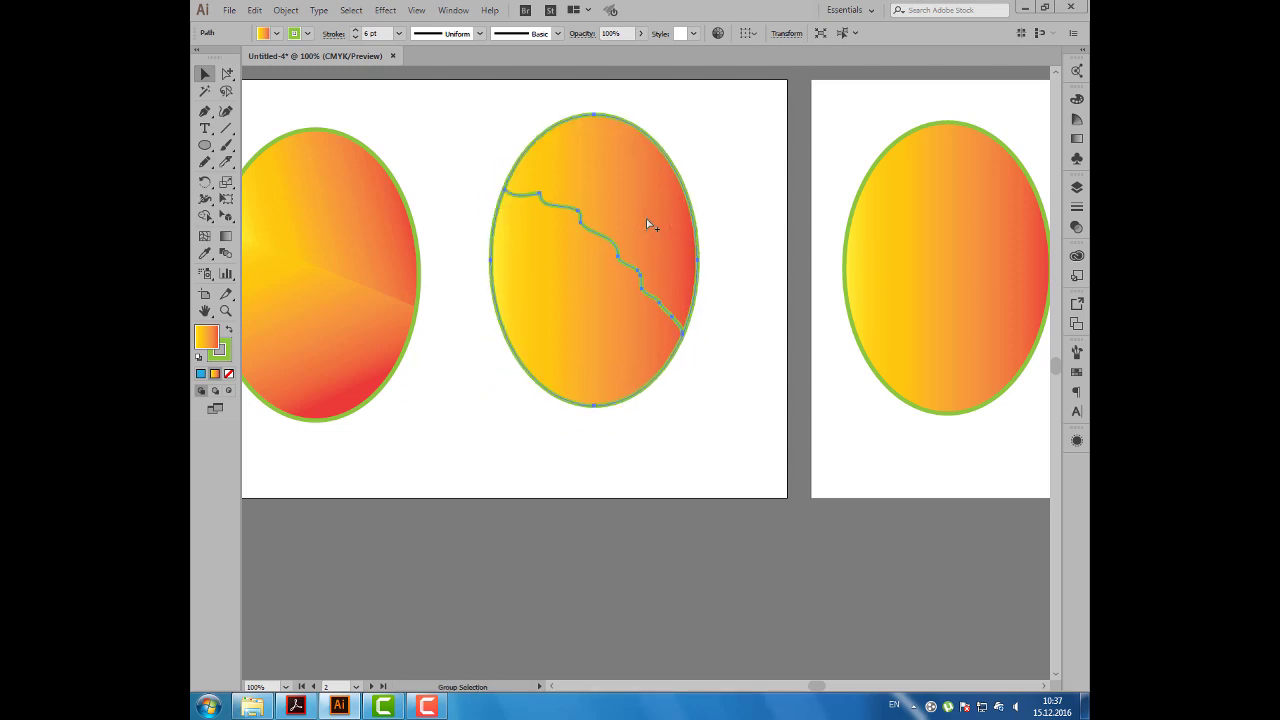
pyautogui.hotkey('ctrl', 'z')
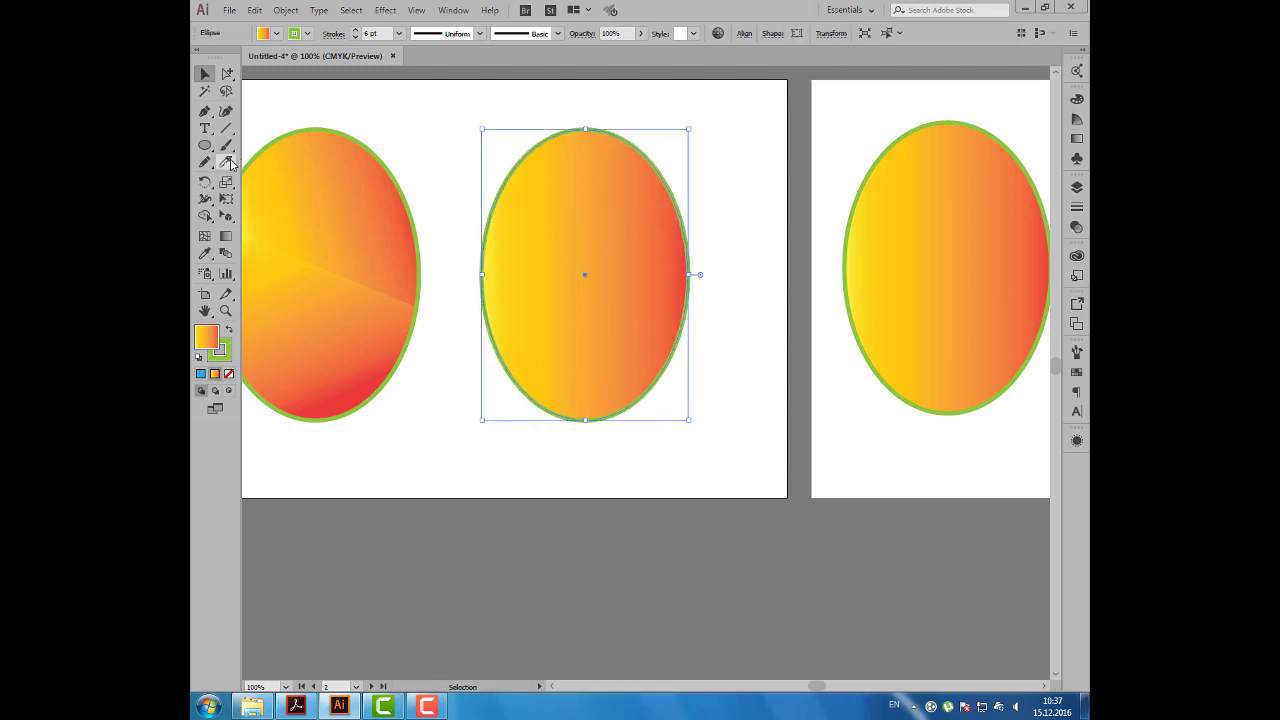
pyautogui.click(228, 162)
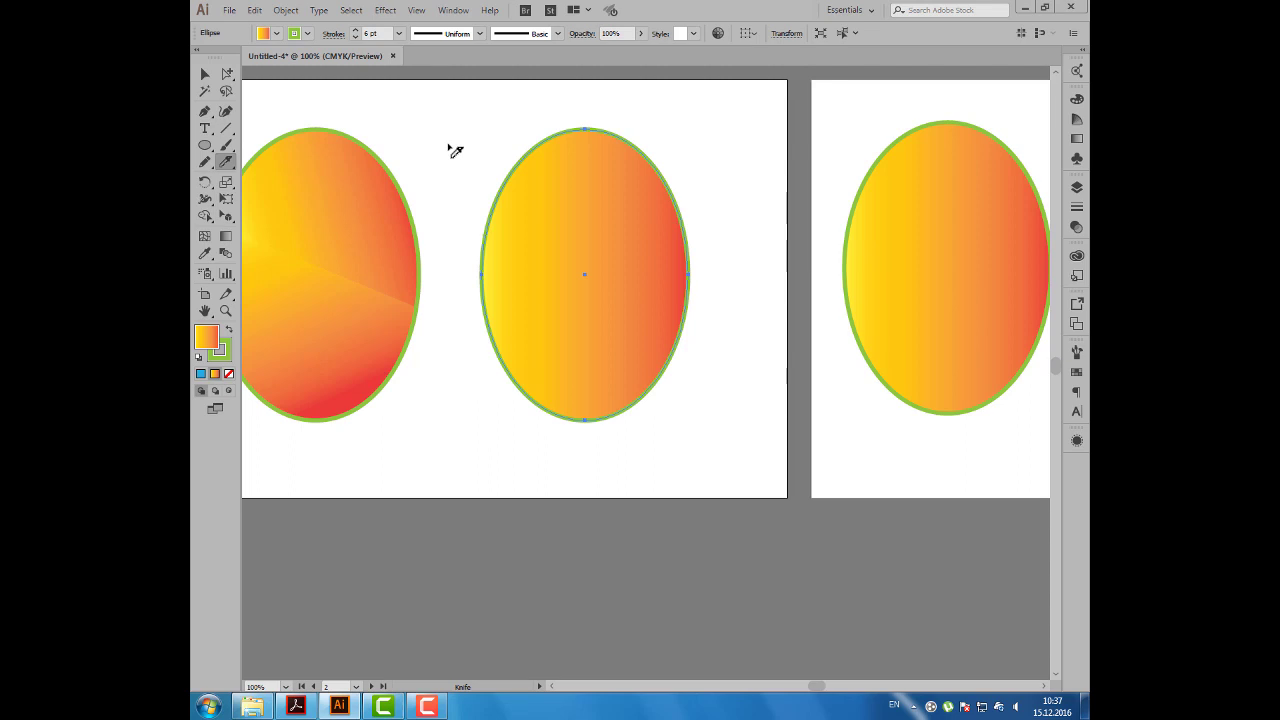
# Step: Slice the middle egg with a zigzag Knife cut, then test-move its top half and undo
pyautogui.moveTo(448, 138)
pyautogui.mouseDown()
pyautogui.moveTo(643, 314)
pyautogui.moveTo(758, 333)
pyautogui.mouseUp()
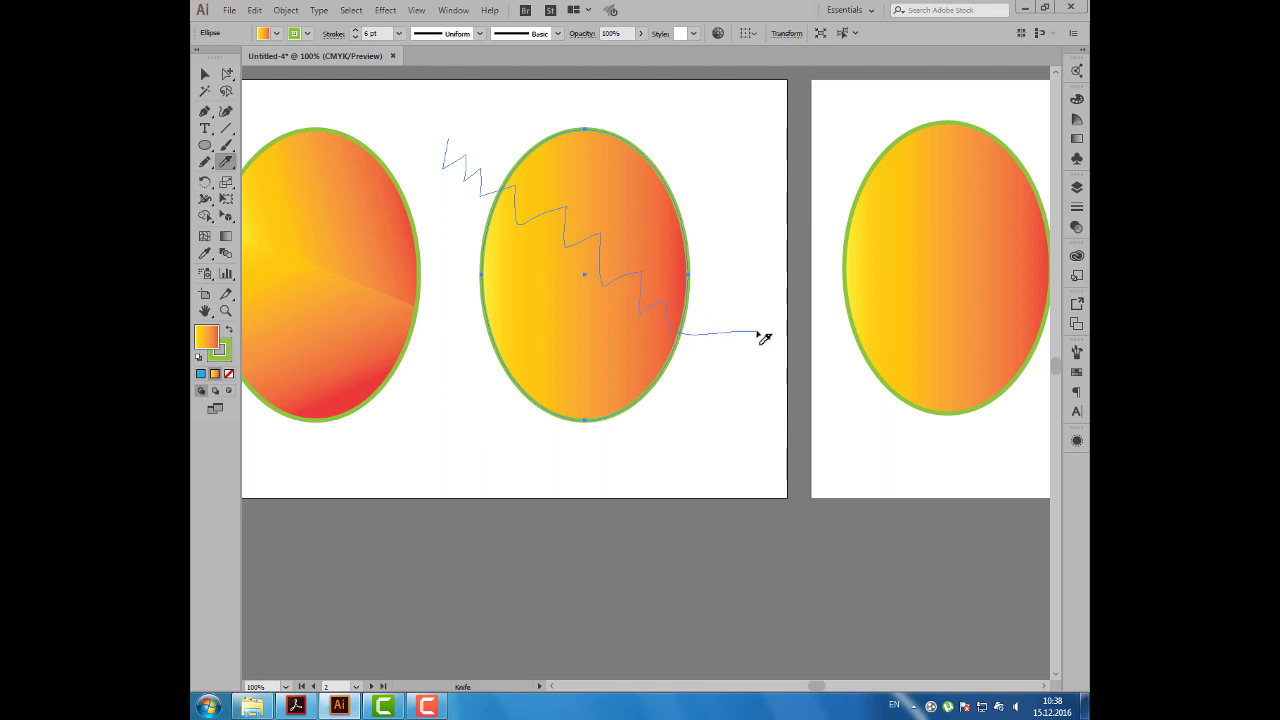
pyautogui.moveTo(763, 338); pyautogui.dragTo(763, 338)
pyautogui.click(205, 73)
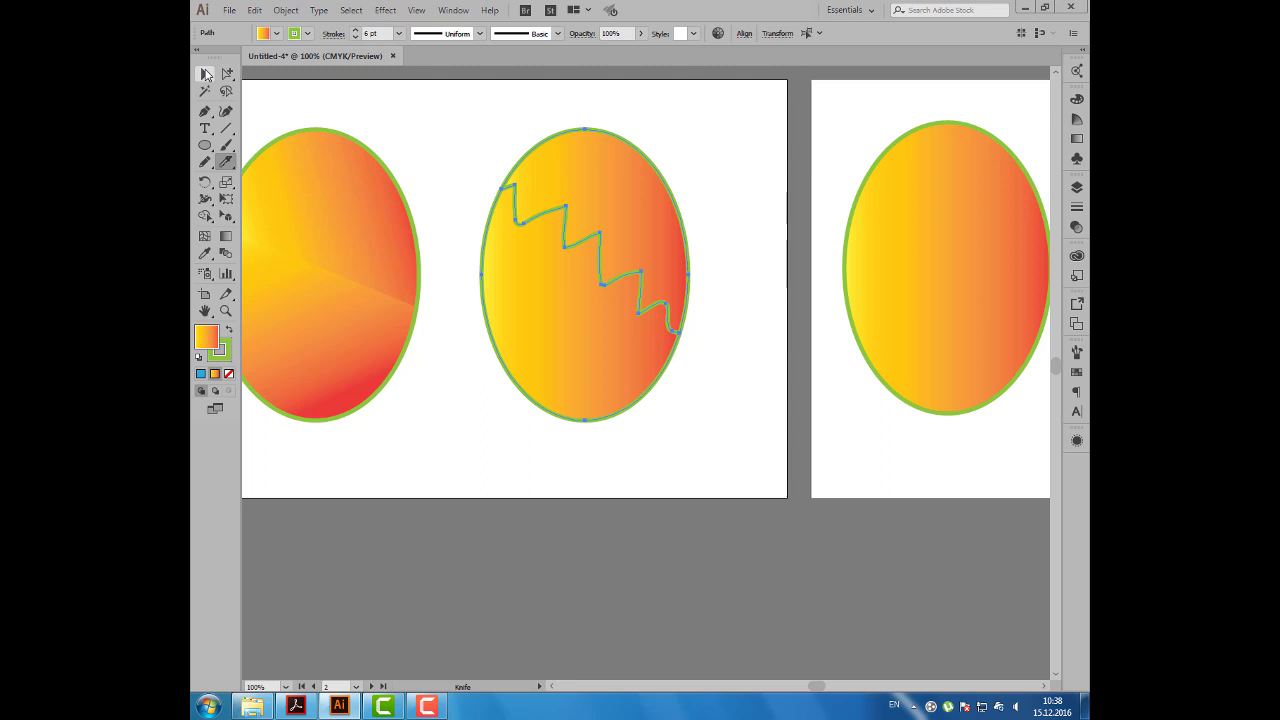
pyautogui.click(449, 129)
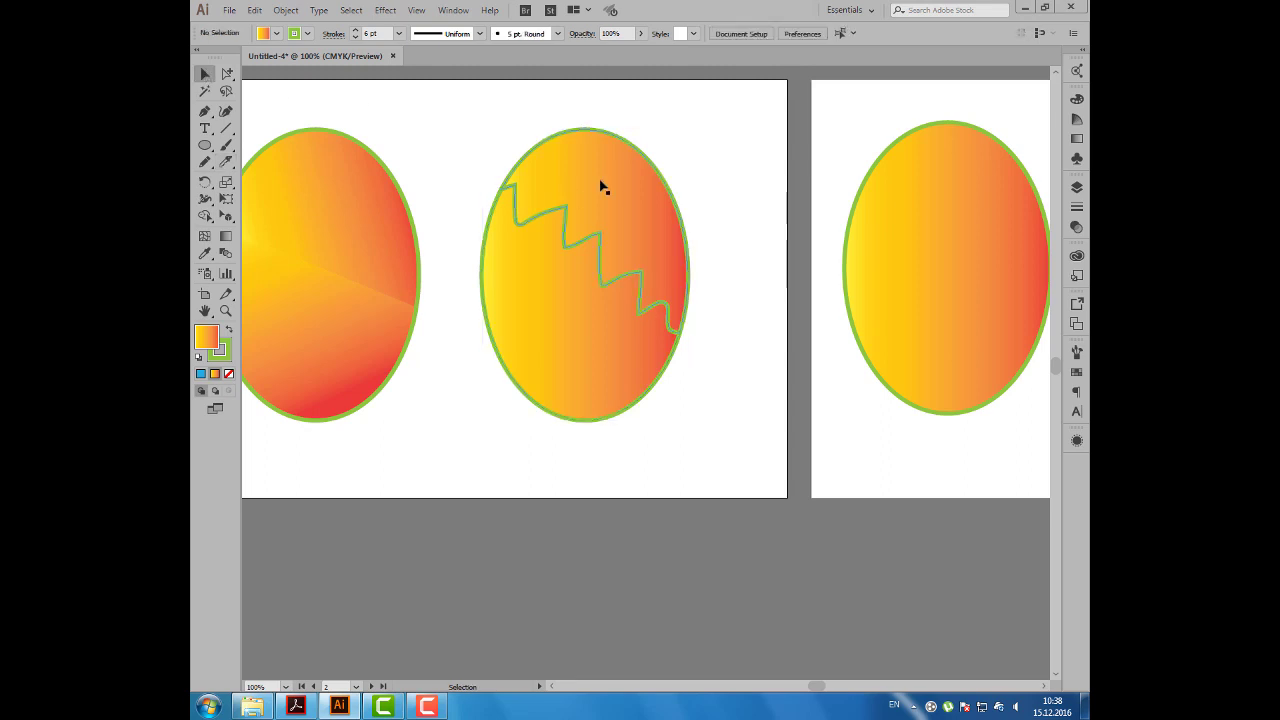
pyautogui.moveTo(626, 157); pyautogui.dragTo(651, 131)
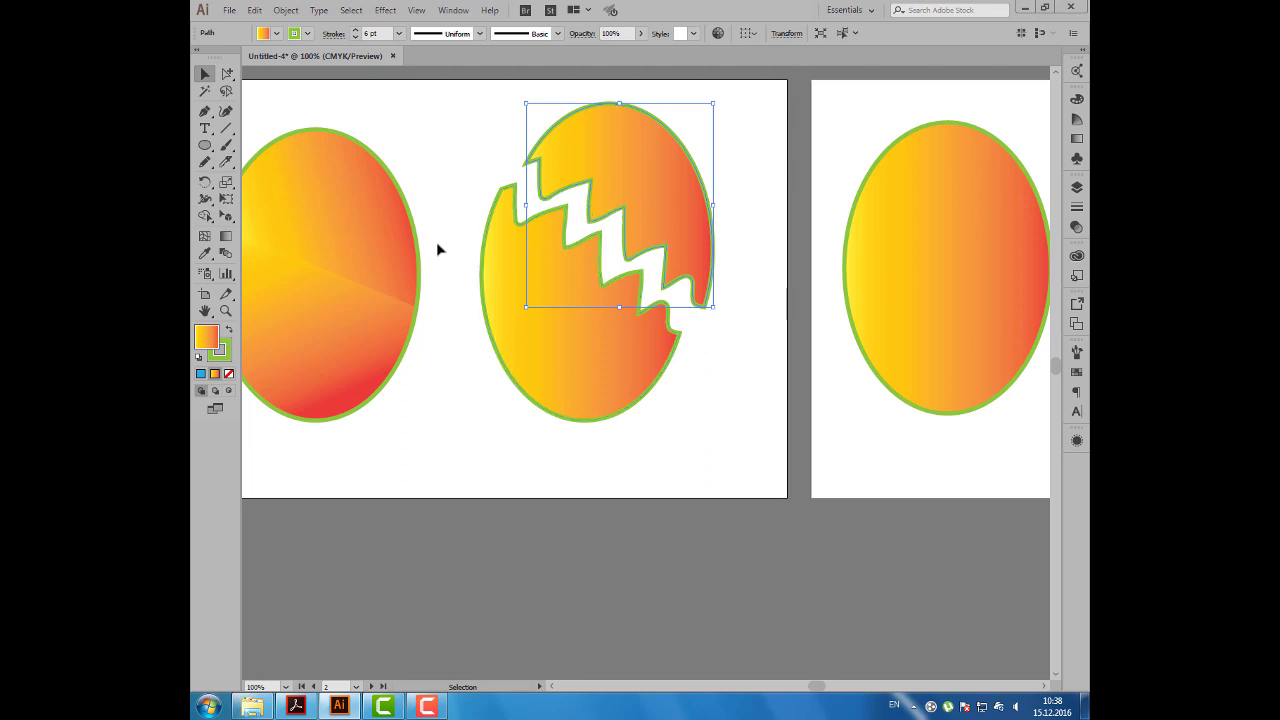
pyautogui.hotkey('ctrl', 'z')
# Step: Zoom out and pan to show all three artboards, checking the cracked egg on the first
pyautogui.hotkey('ctrl', '-')
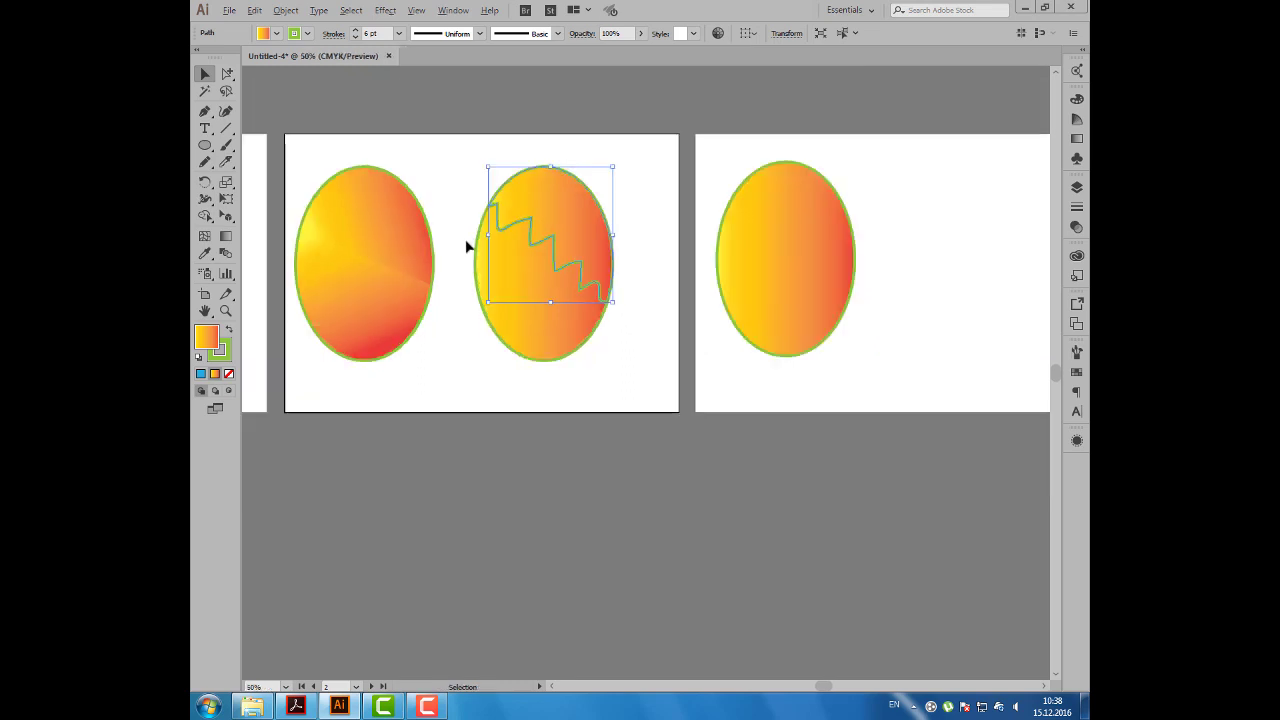
pyautogui.hotkey('ctrl', '-')
pyautogui.moveTo(402, 247); pyautogui.dragTo(582, 286)
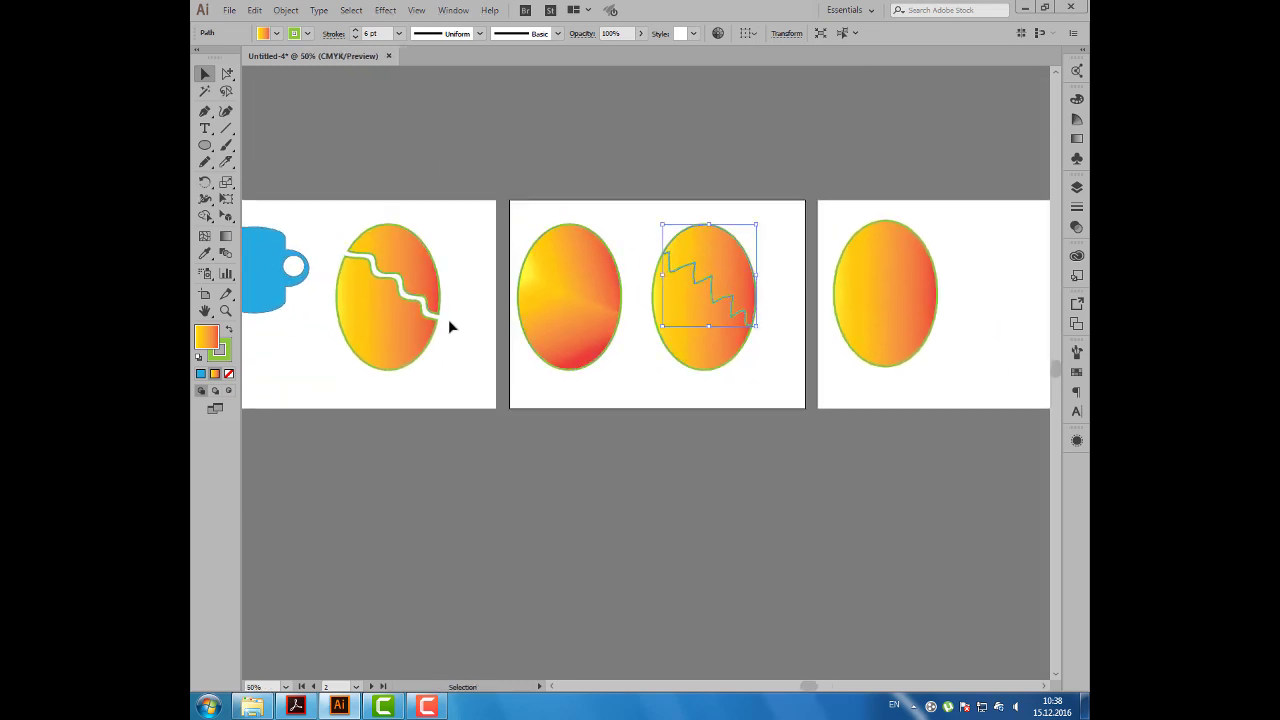
pyautogui.click(410, 314)
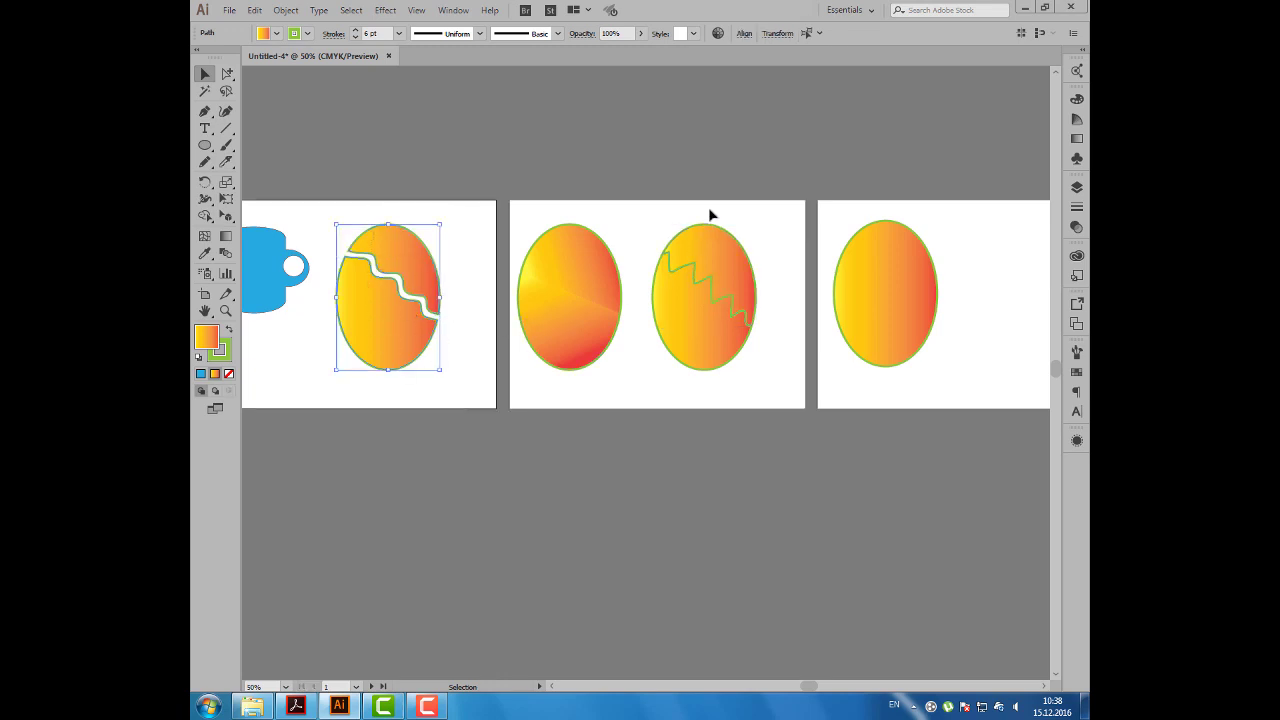
pyautogui.click(769, 240)
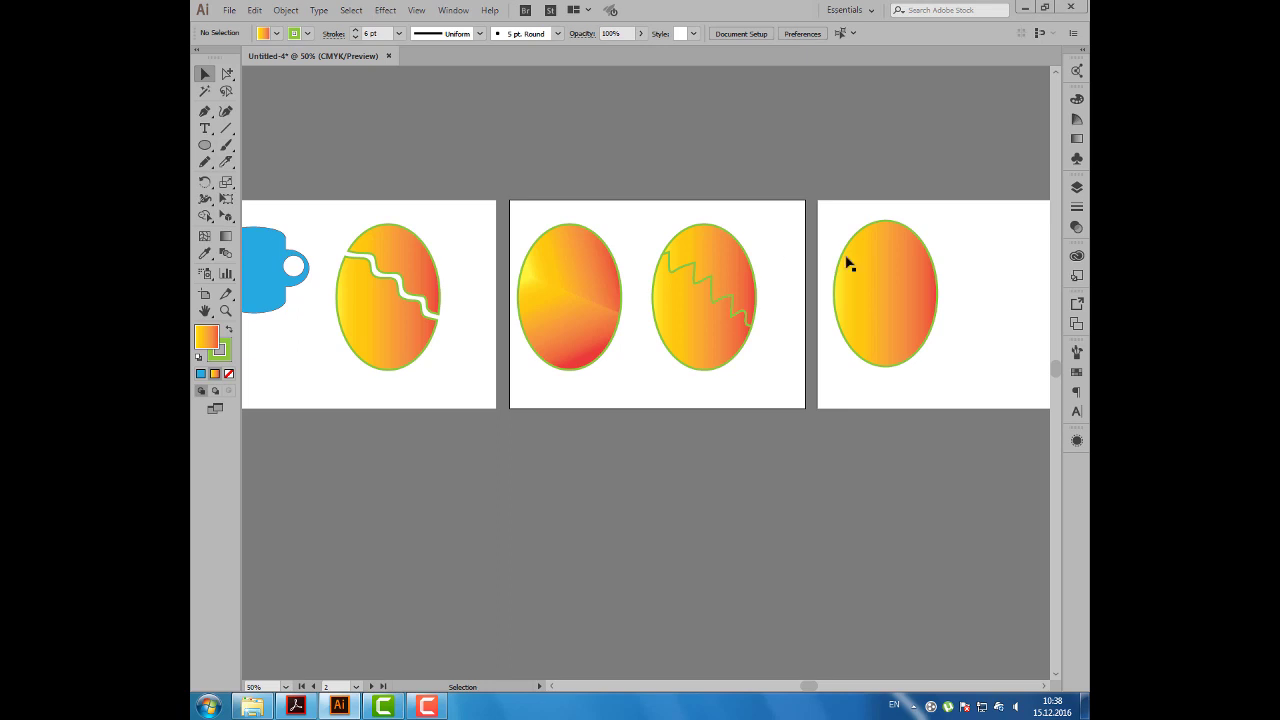
# Step: Cut the third-artboard egg with a straight diagonal Knife stroke
pyautogui.click(897, 271)
pyautogui.click(230, 163)
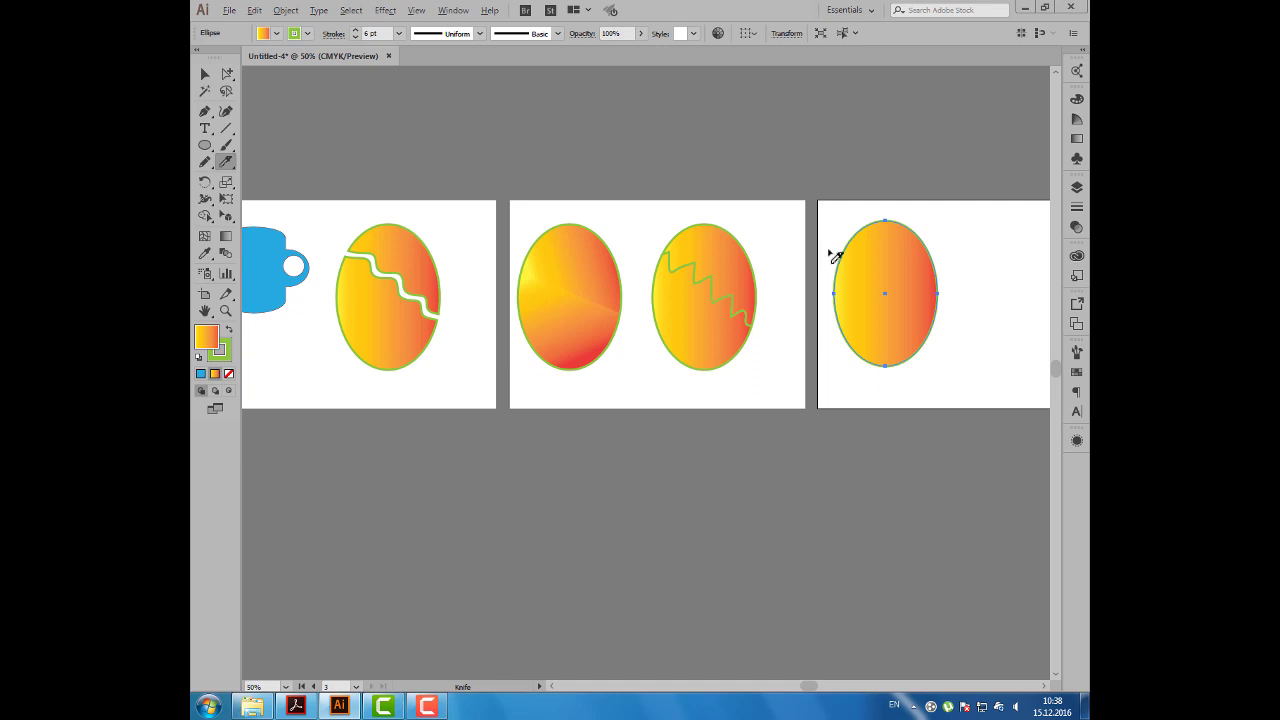
pyautogui.moveTo(822, 251); pyautogui.dragTo(961, 333)
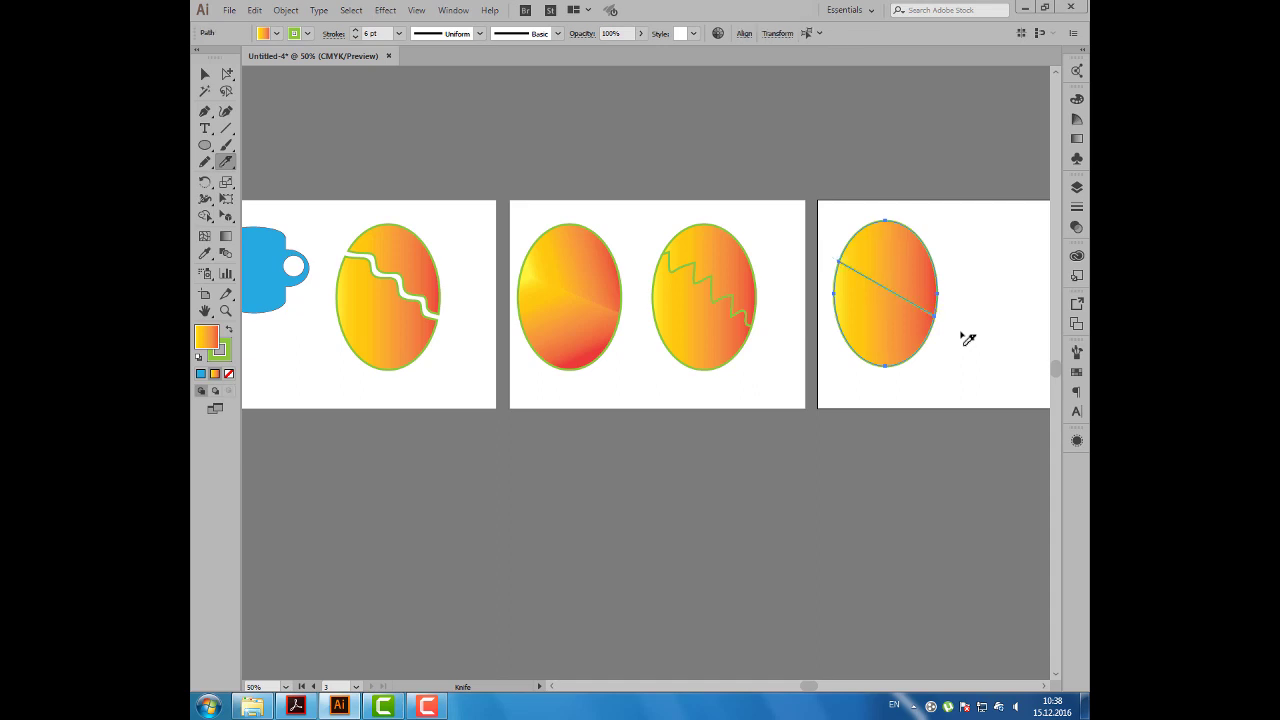
pyautogui.click(204, 75)
# Step: Lift the upper piece to check the crack, undo the move, then deselect
pyautogui.click(479, 247)
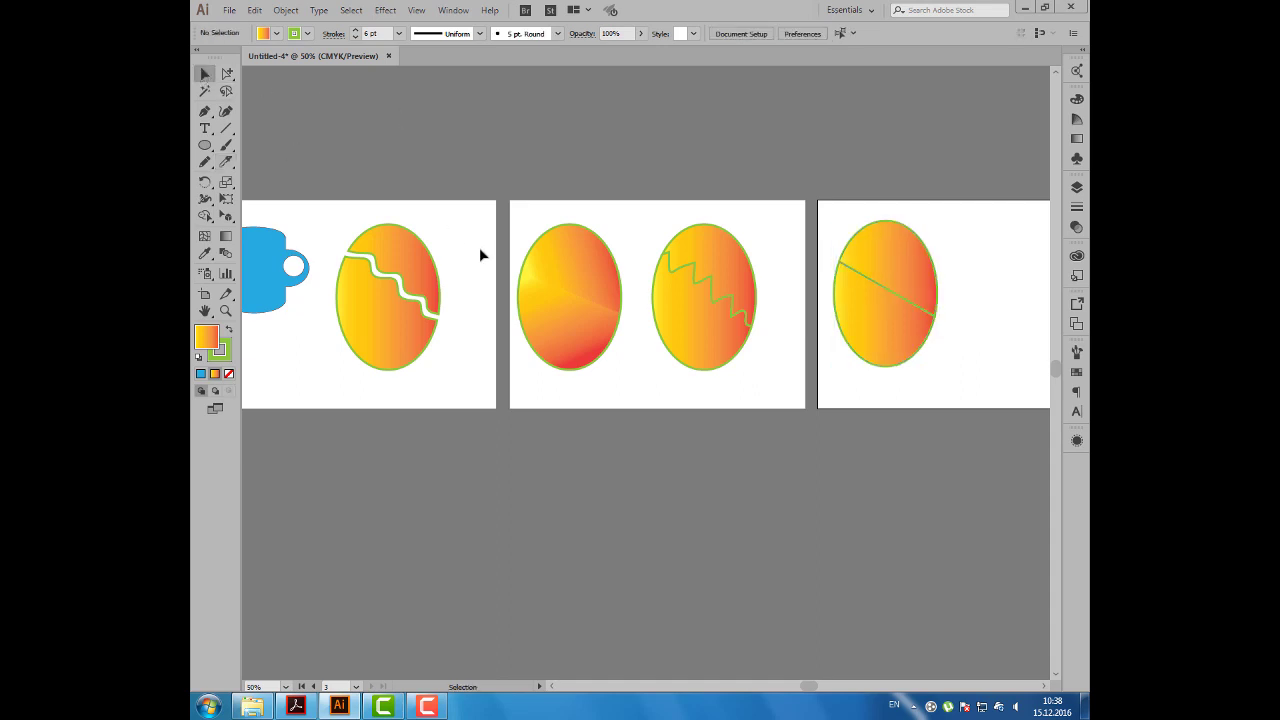
pyautogui.moveTo(863, 283); pyautogui.dragTo(863, 276)
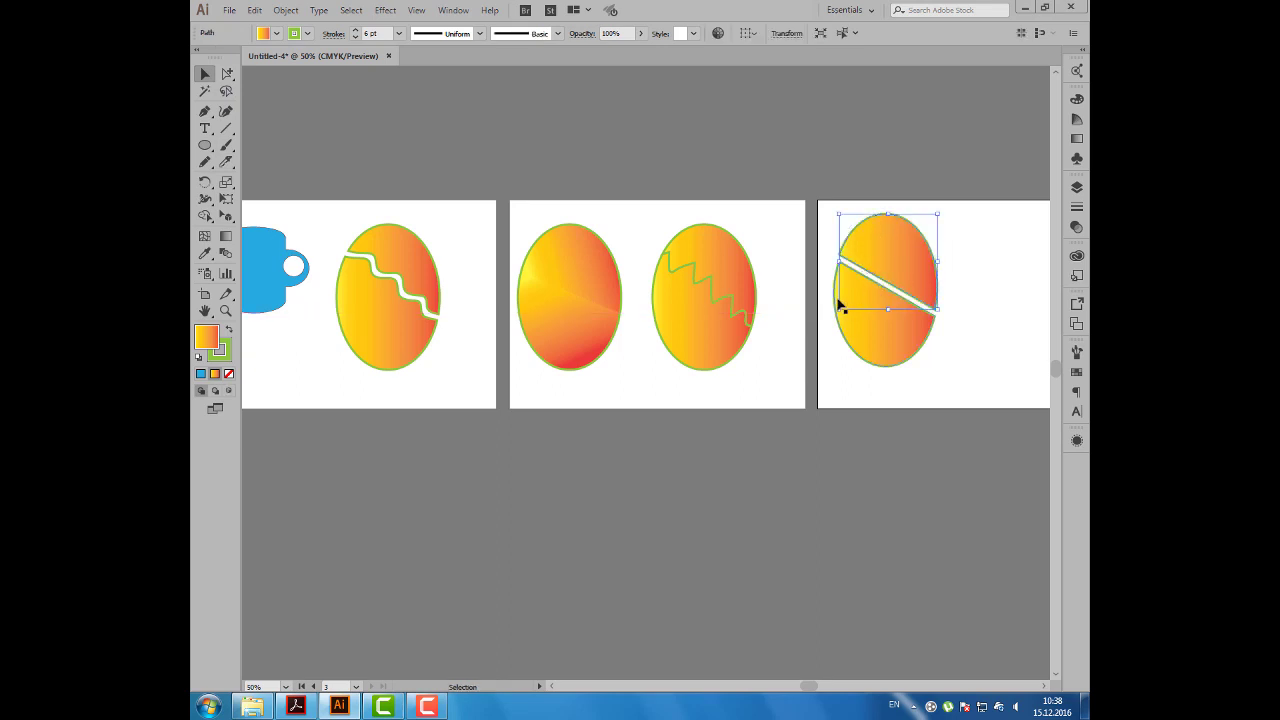
pyautogui.hotkey('ctrl', 'z')
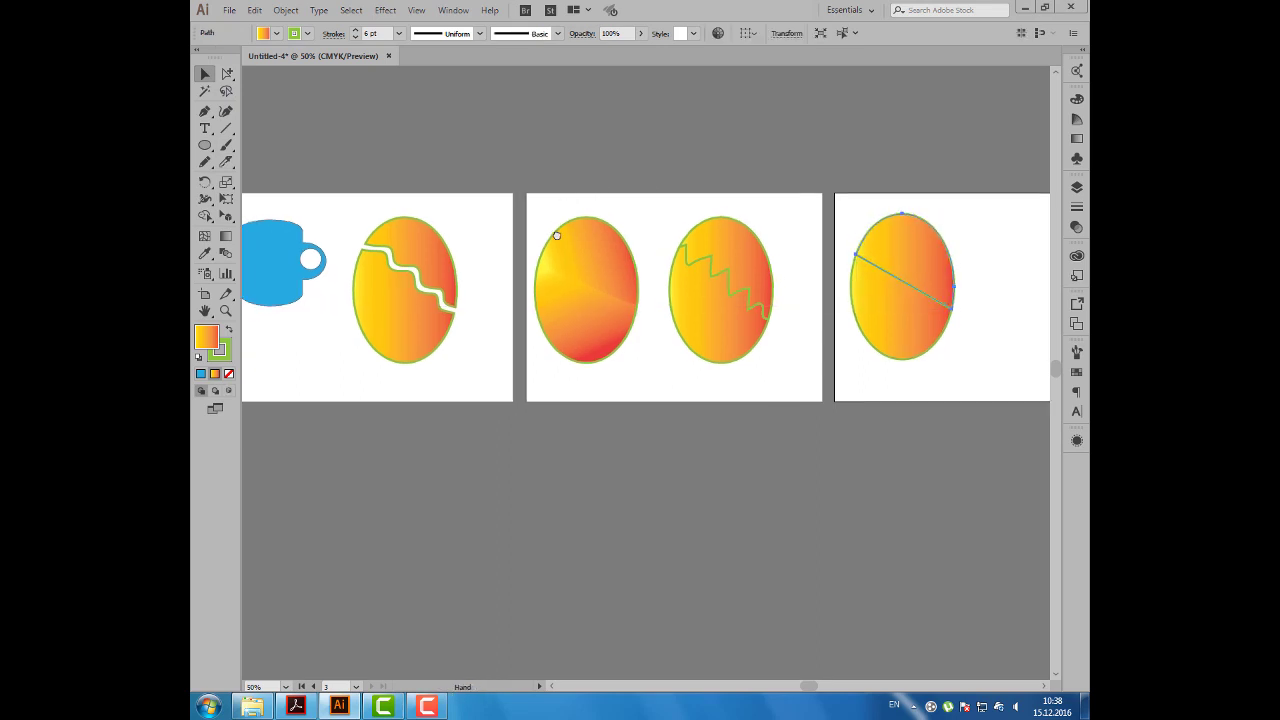
pyautogui.hscroll(-3, 579, 204)
pyautogui.click(590, 181)
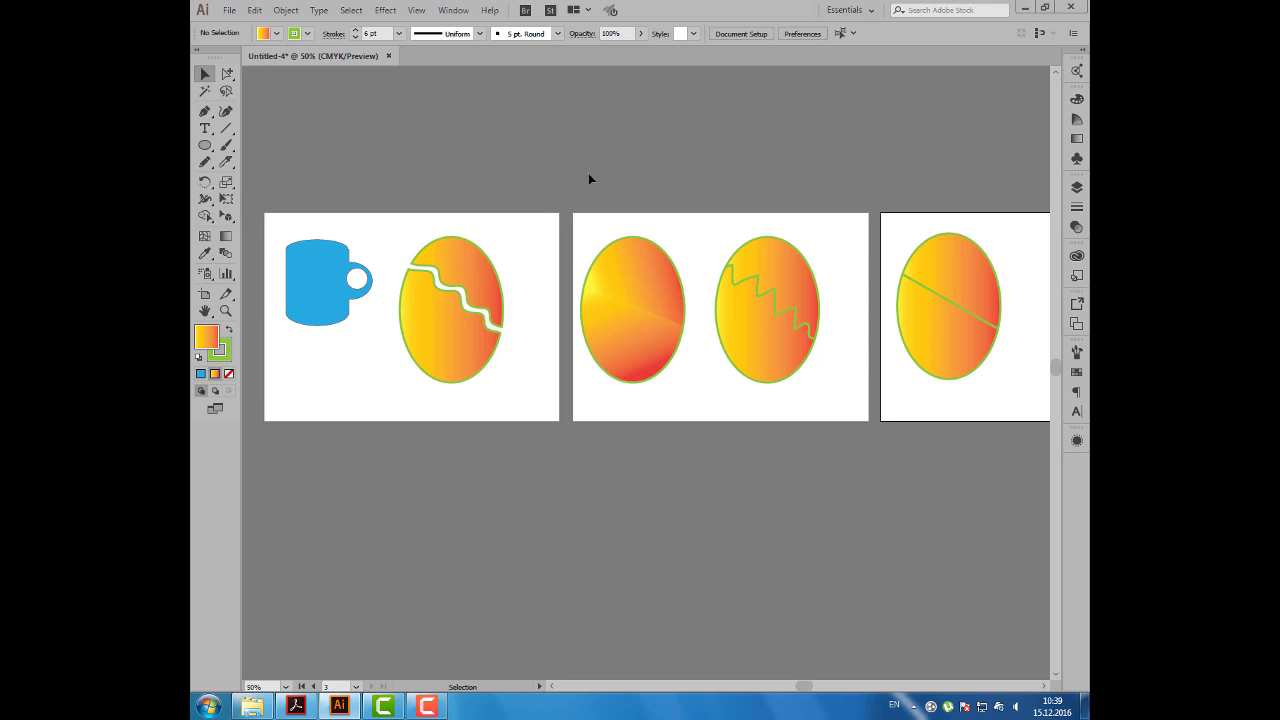
# Step: Open Pathfinder+LiveTrace.ai from the Pathfinder+LiveTrace folder
pyautogui.click(229, 10)
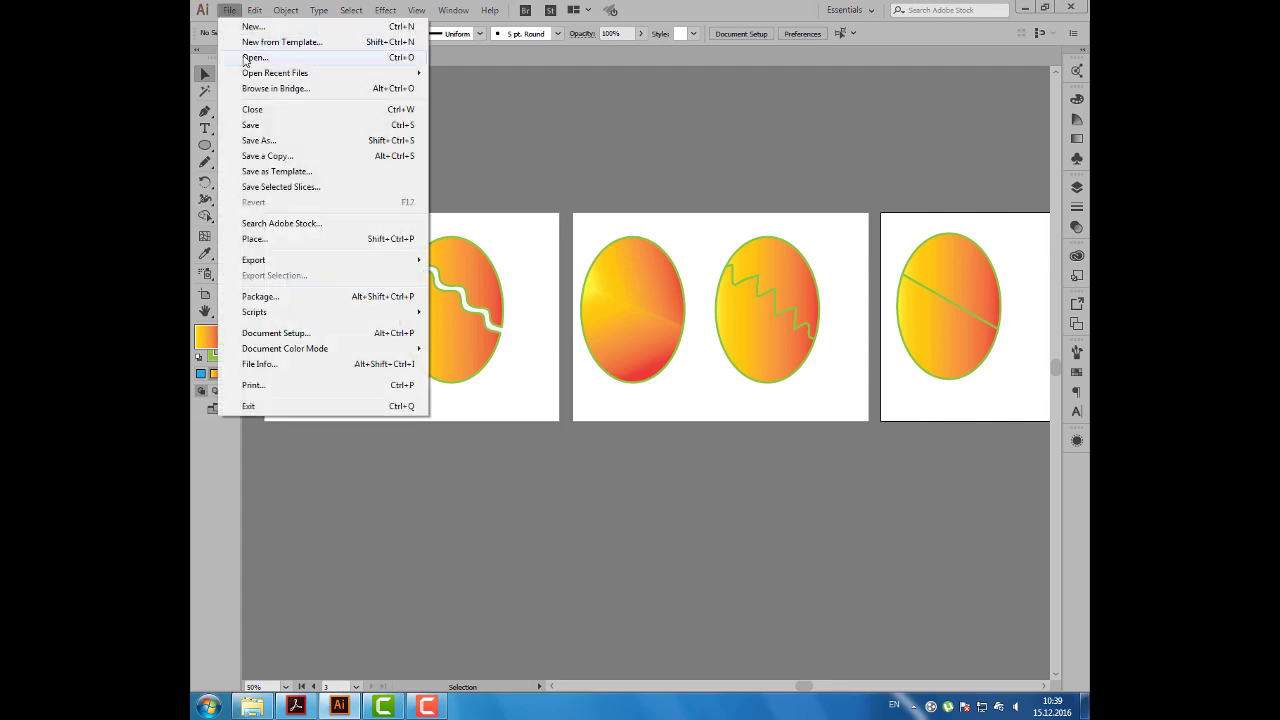
pyautogui.click(246, 58)
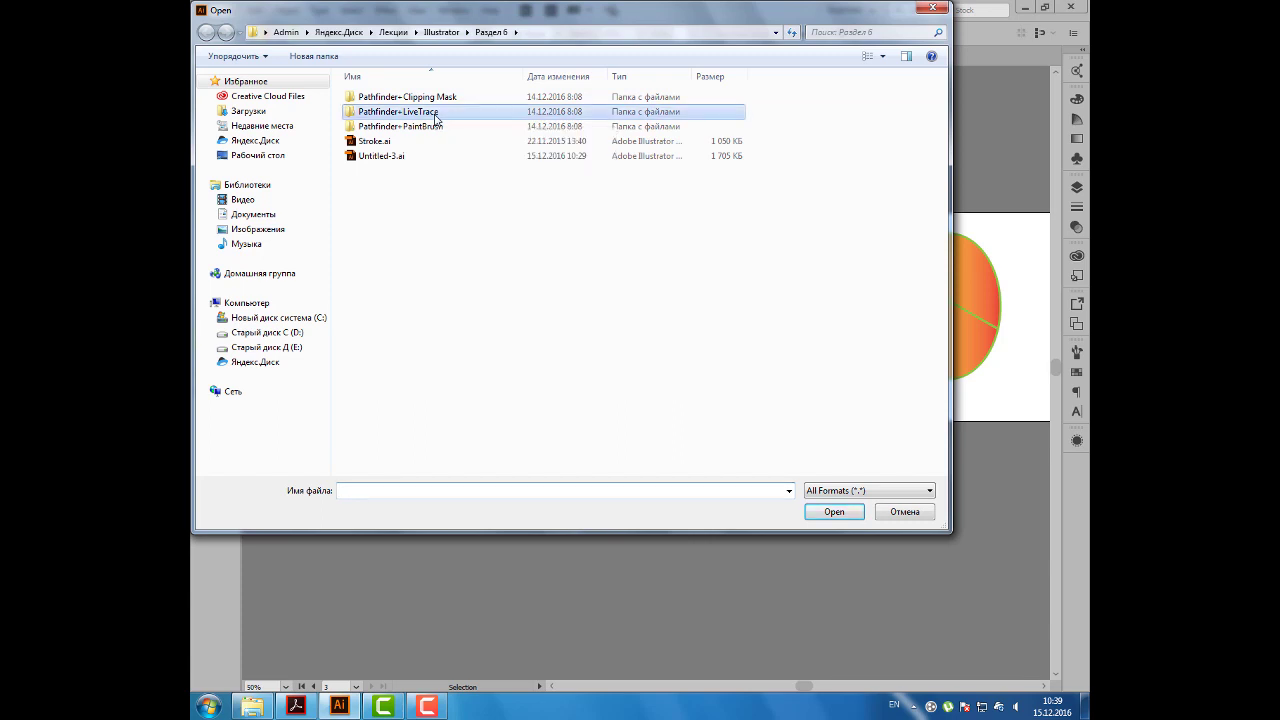
pyautogui.doubleClick(436, 118)
pyautogui.click(395, 110)
pyautogui.doubleClick(395, 110)
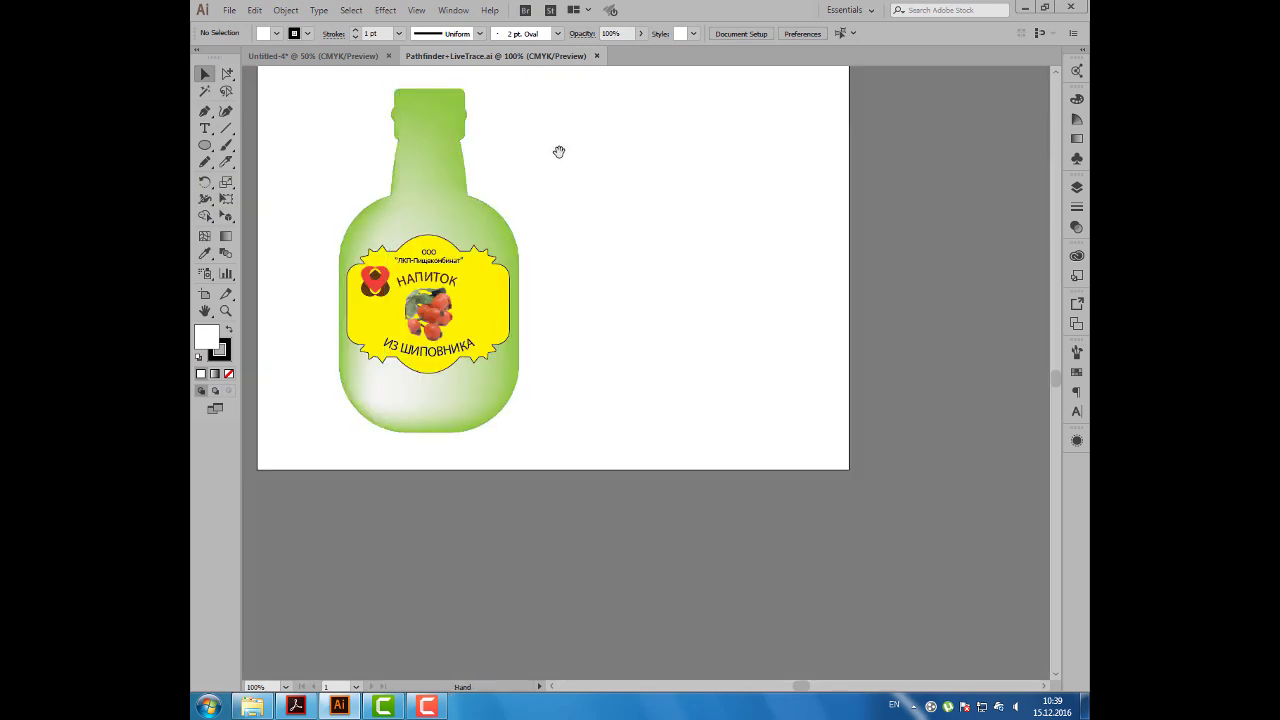
# Step: Draw a rounded-rectangle bottle body with a tall ellipse neck beside the green bottle
pyautogui.moveTo(557, 149); pyautogui.dragTo(563, 166)
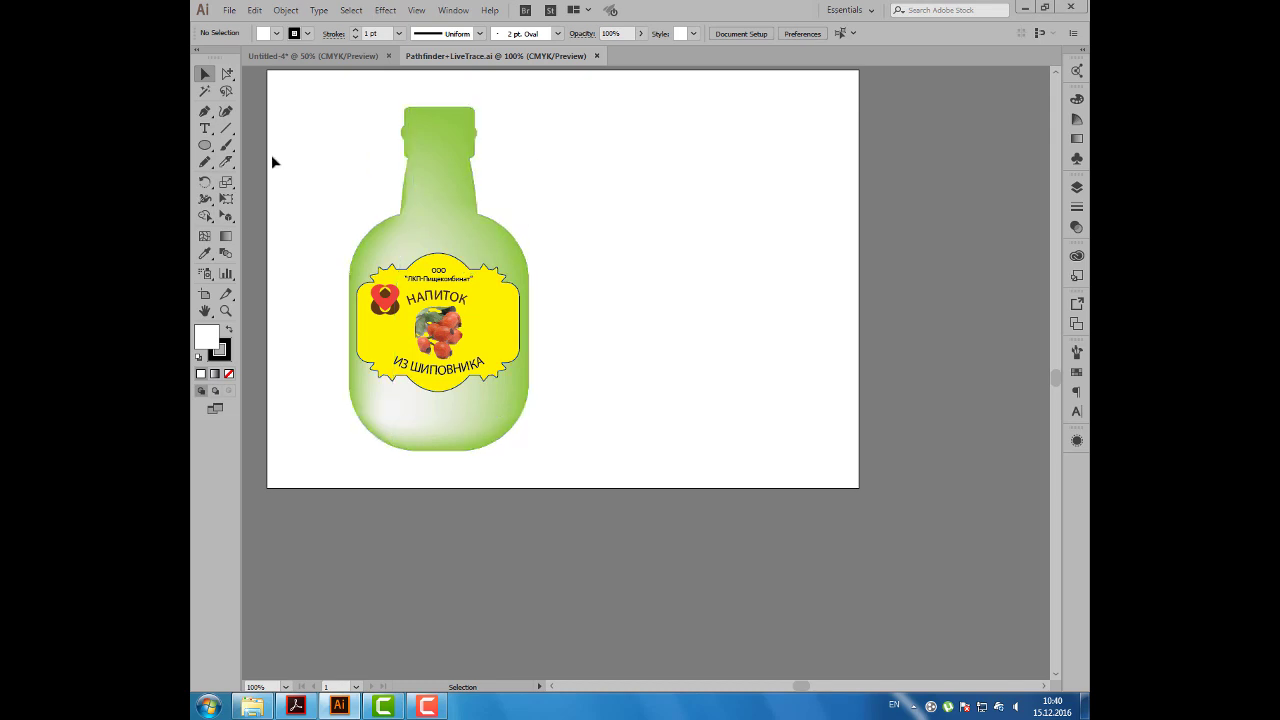
pyautogui.moveTo(205, 145); pyautogui.dragTo(259, 165)
pyautogui.moveTo(599, 229)
pyautogui.mouseDown()
pyautogui.moveTo(681, 372)
pyautogui.moveTo(760, 440)
pyautogui.mouseUp()
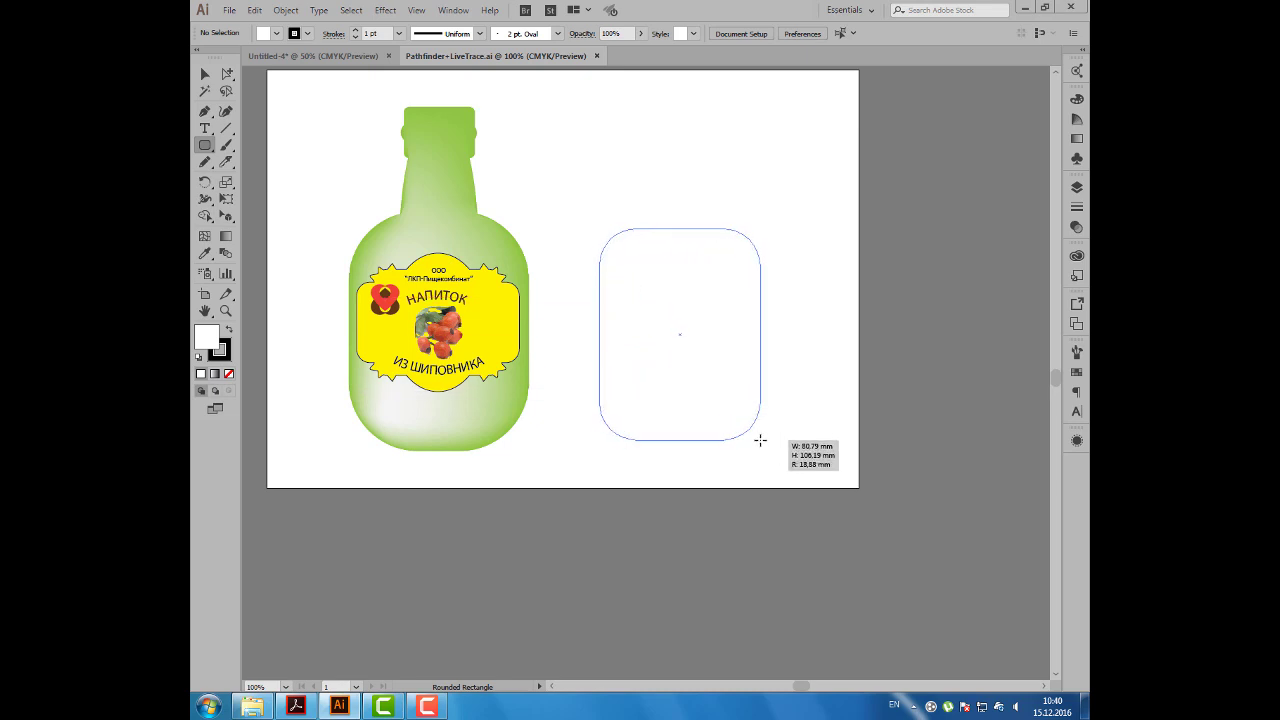
pyautogui.moveTo(760, 440); pyautogui.dragTo(778, 443)
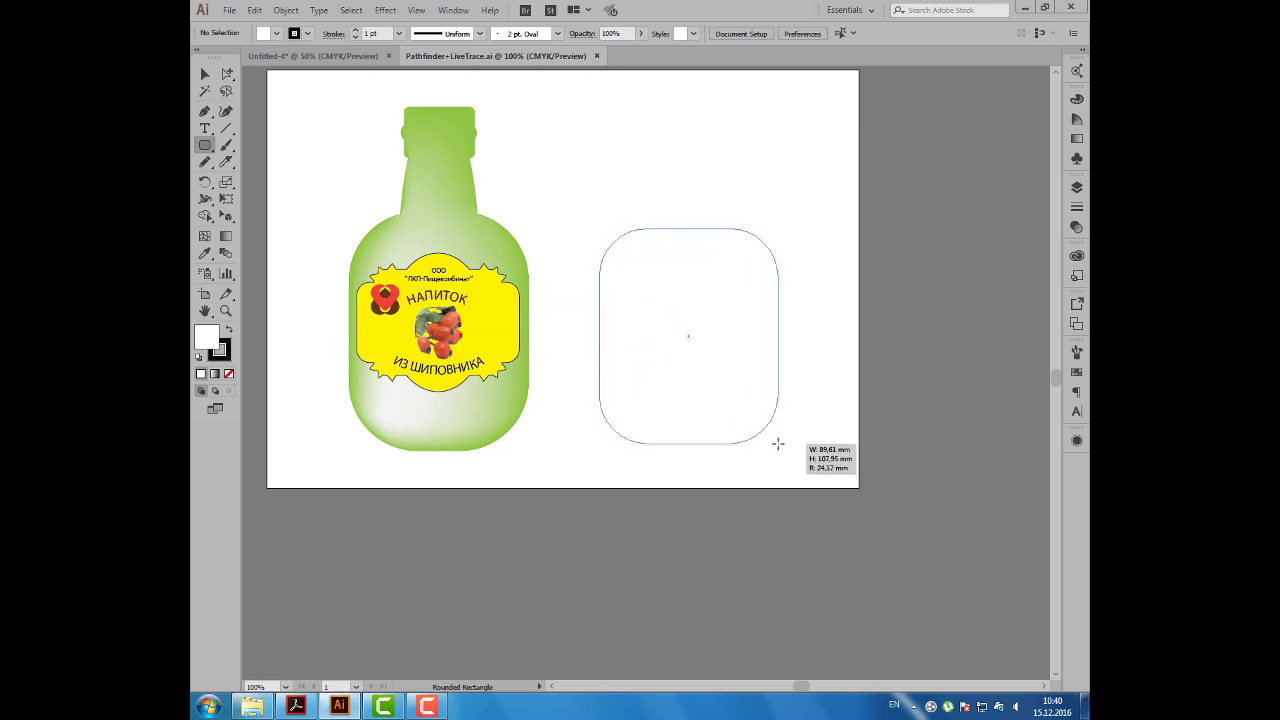
pyautogui.click(209, 147)
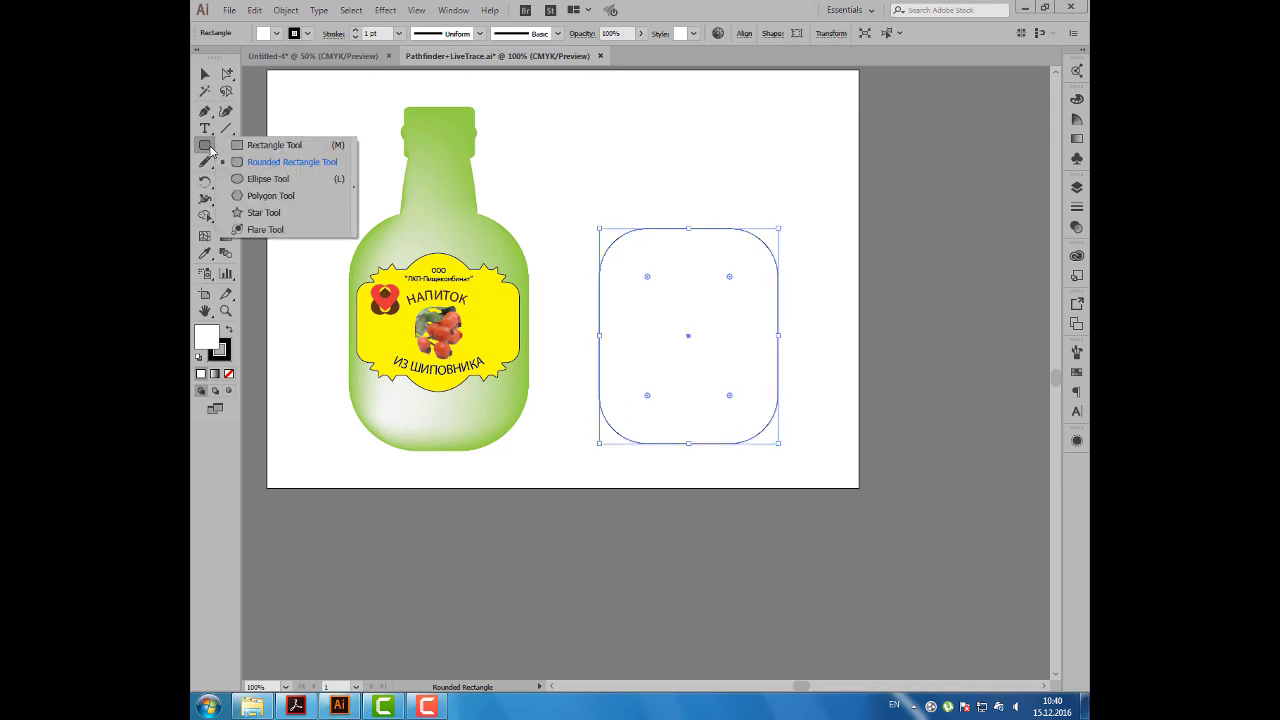
pyautogui.click(266, 178)
pyautogui.moveTo(651, 132); pyautogui.dragTo(727, 340)
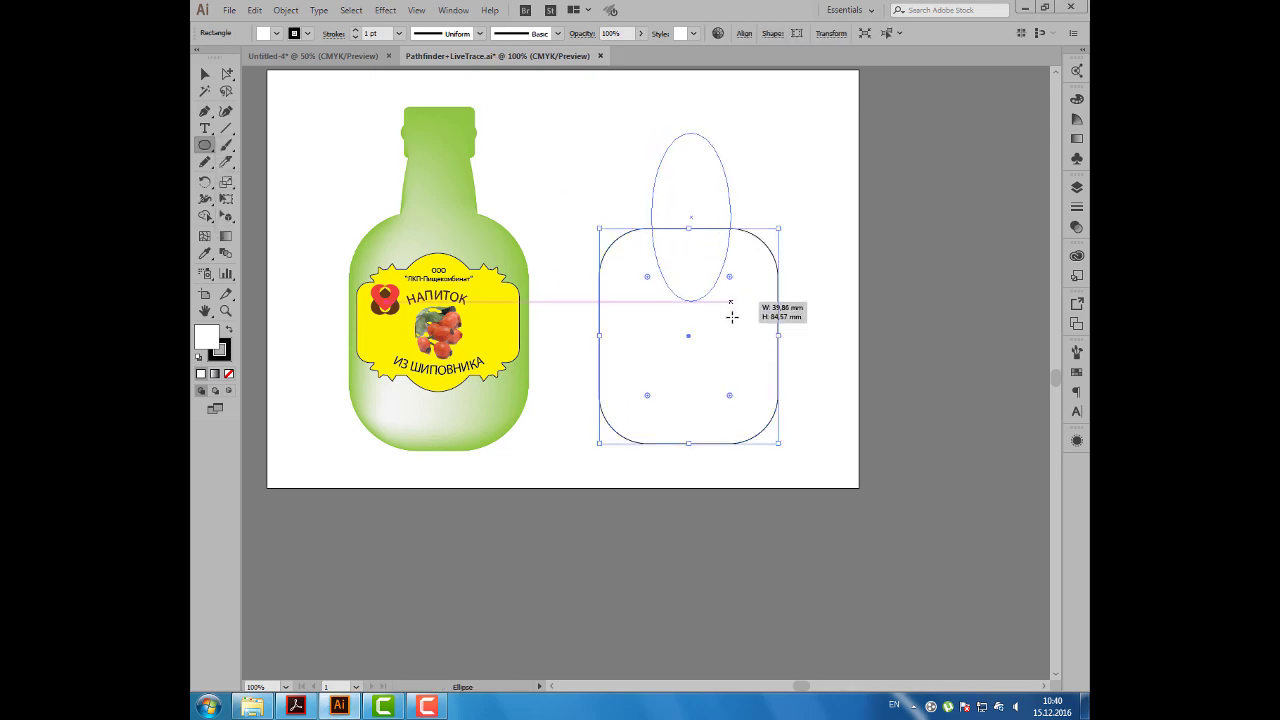
# Step: Add a rounded cap with reduced corner radius and a thin lip, then select all four shapes
pyautogui.click(205, 145)
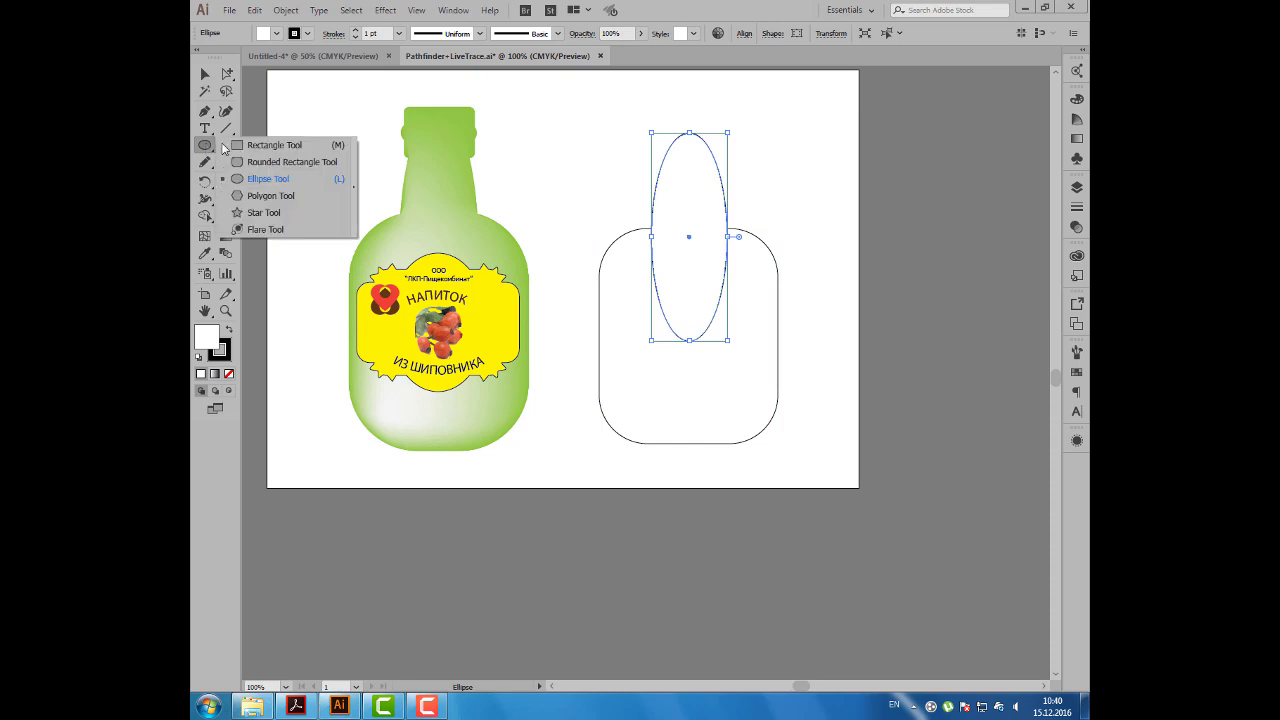
pyautogui.click(250, 160)
pyautogui.moveTo(647, 117); pyautogui.dragTo(735, 163)
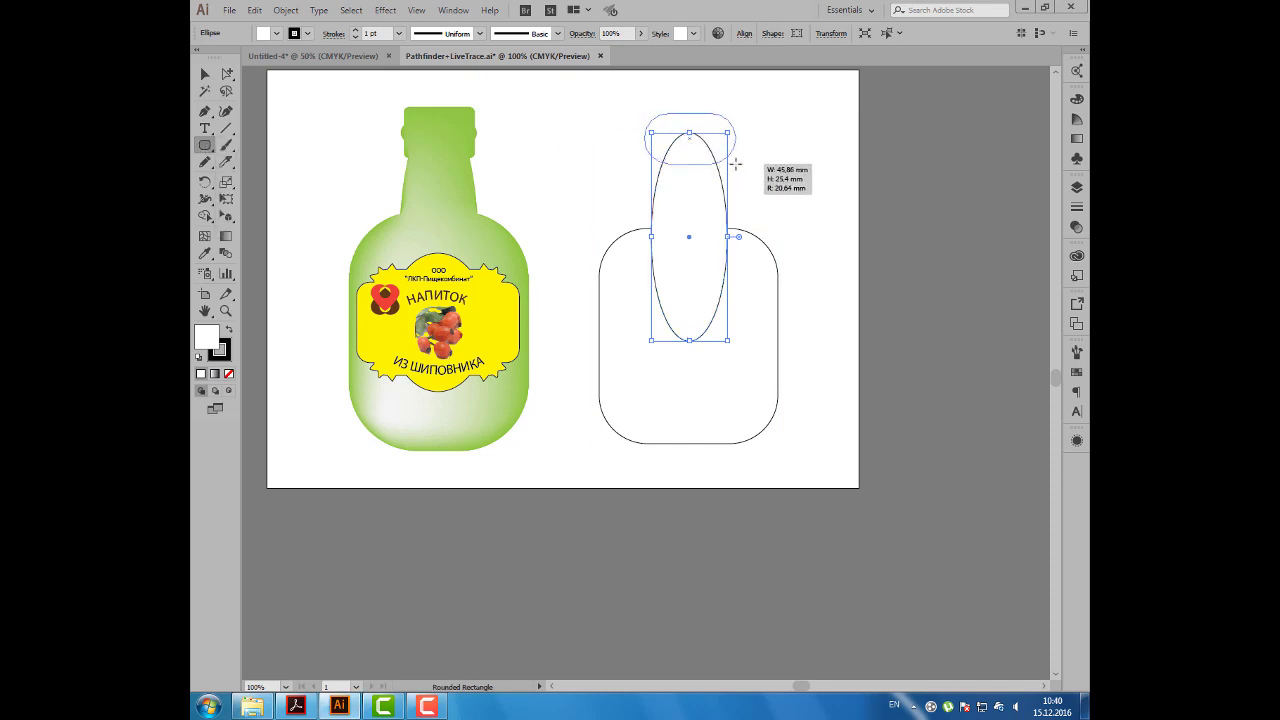
pyautogui.press('Down')
pyautogui.press('Down')
pyautogui.press('Down')
pyautogui.moveTo(735, 163); pyautogui.dragTo(737, 161)
pyautogui.moveTo(634, 132); pyautogui.dragTo(744, 142)
pyautogui.click(205, 74)
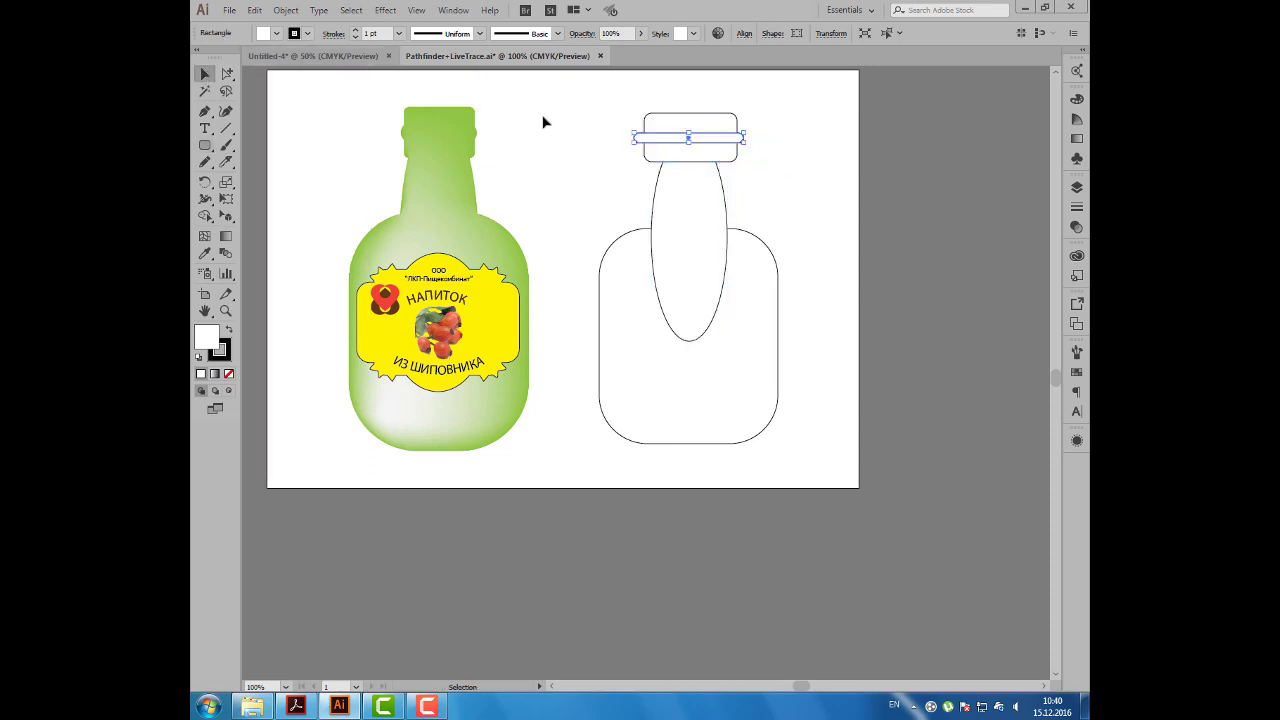
pyautogui.moveTo(628, 97); pyautogui.dragTo(727, 320)
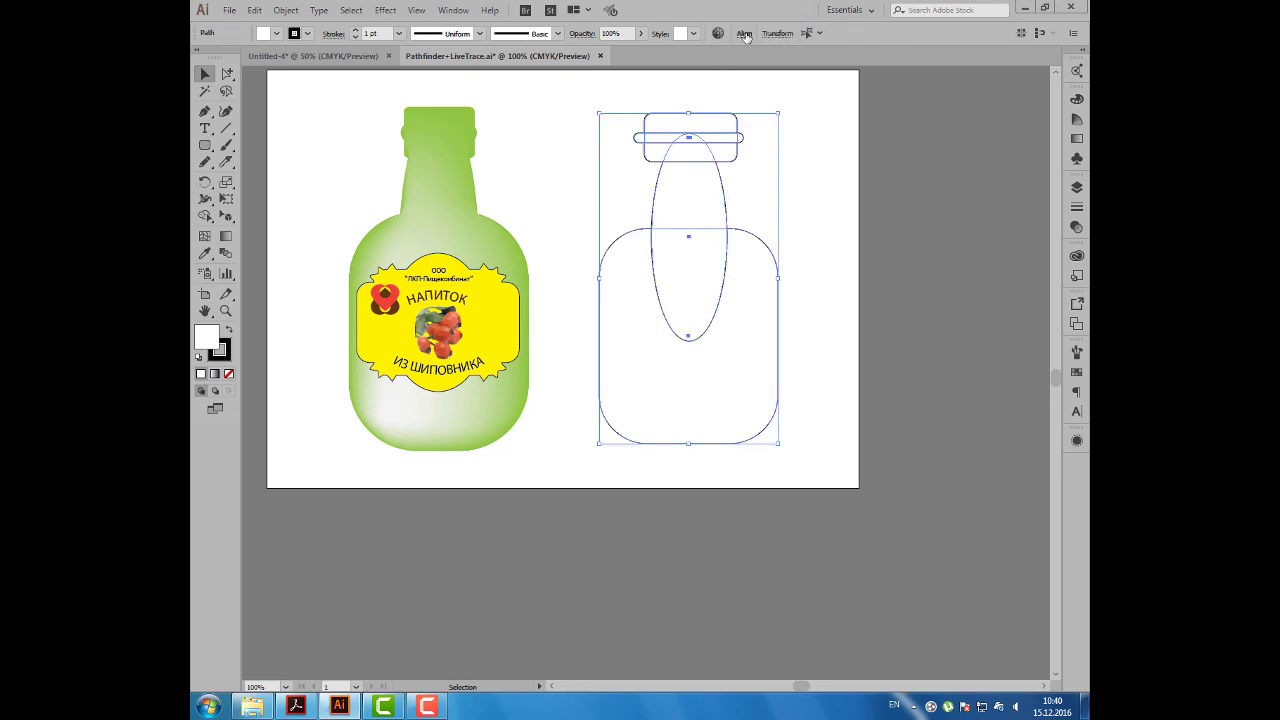
# Step: Unite the body, neck, cap and lip with the Pathfinder panel's Unite
pyautogui.click(745, 34)
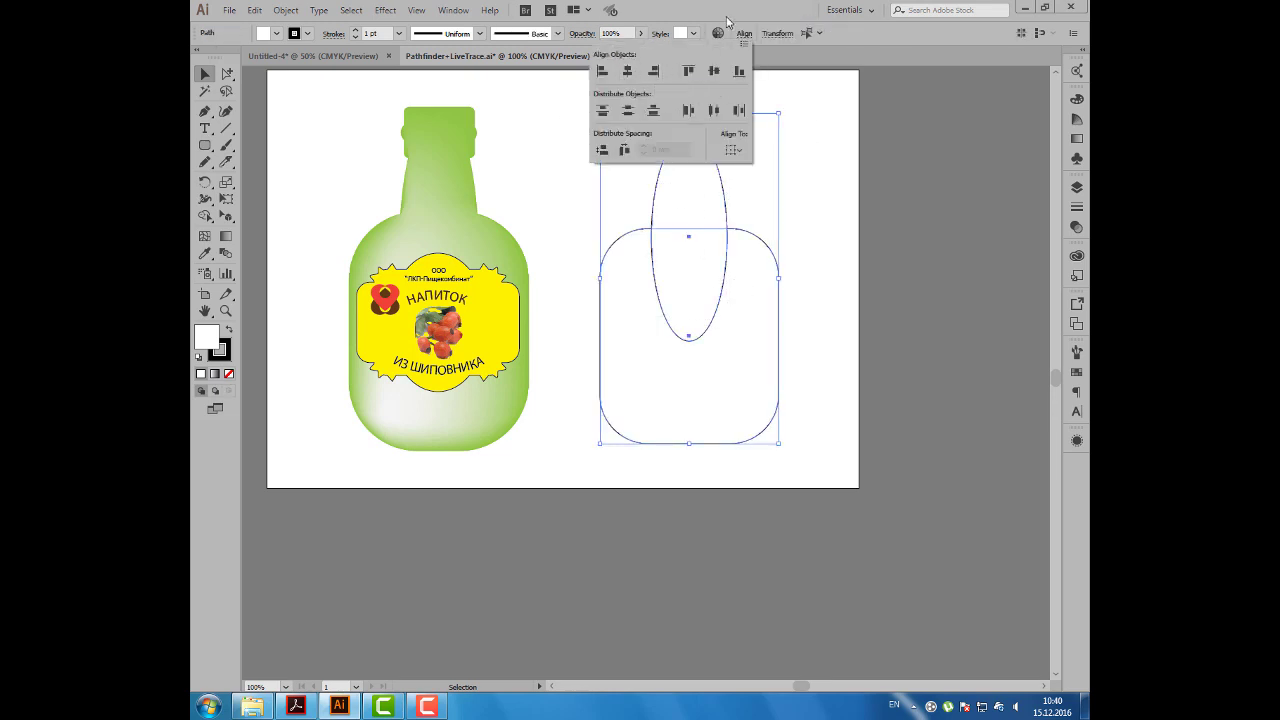
pyautogui.click(453, 10)
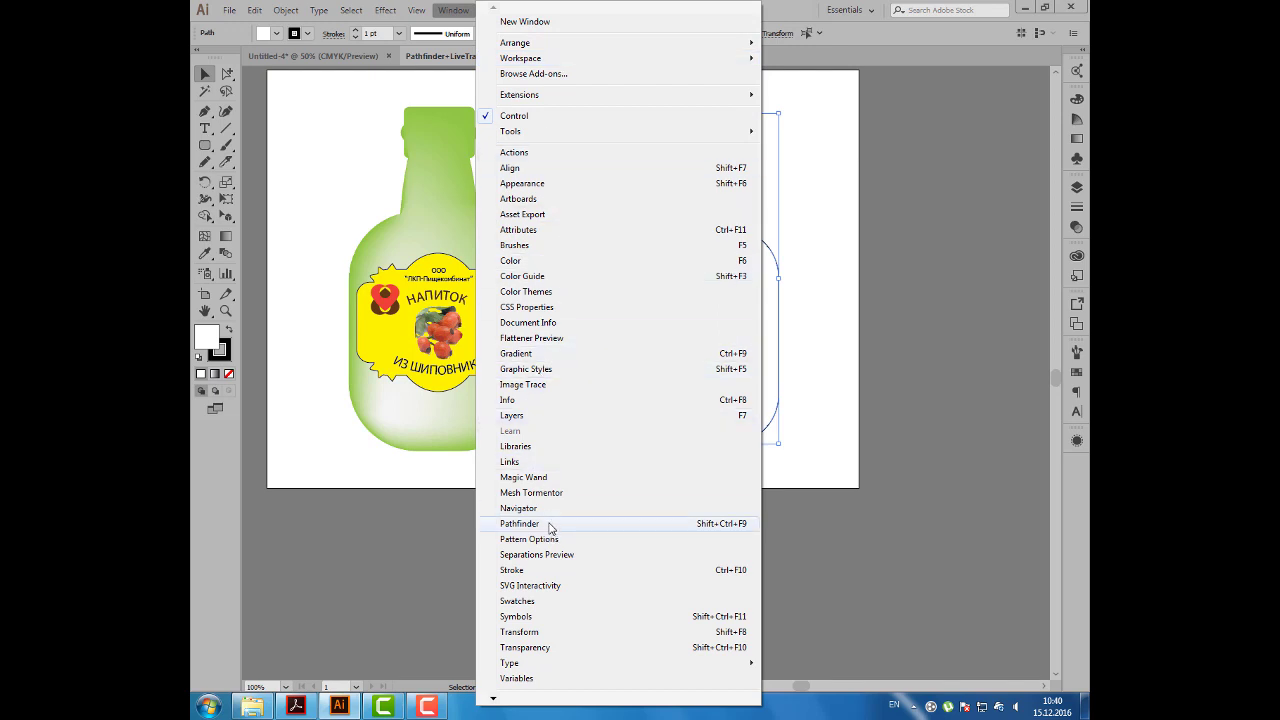
pyautogui.click(550, 523)
pyautogui.moveTo(651, 250); pyautogui.dragTo(969, 90)
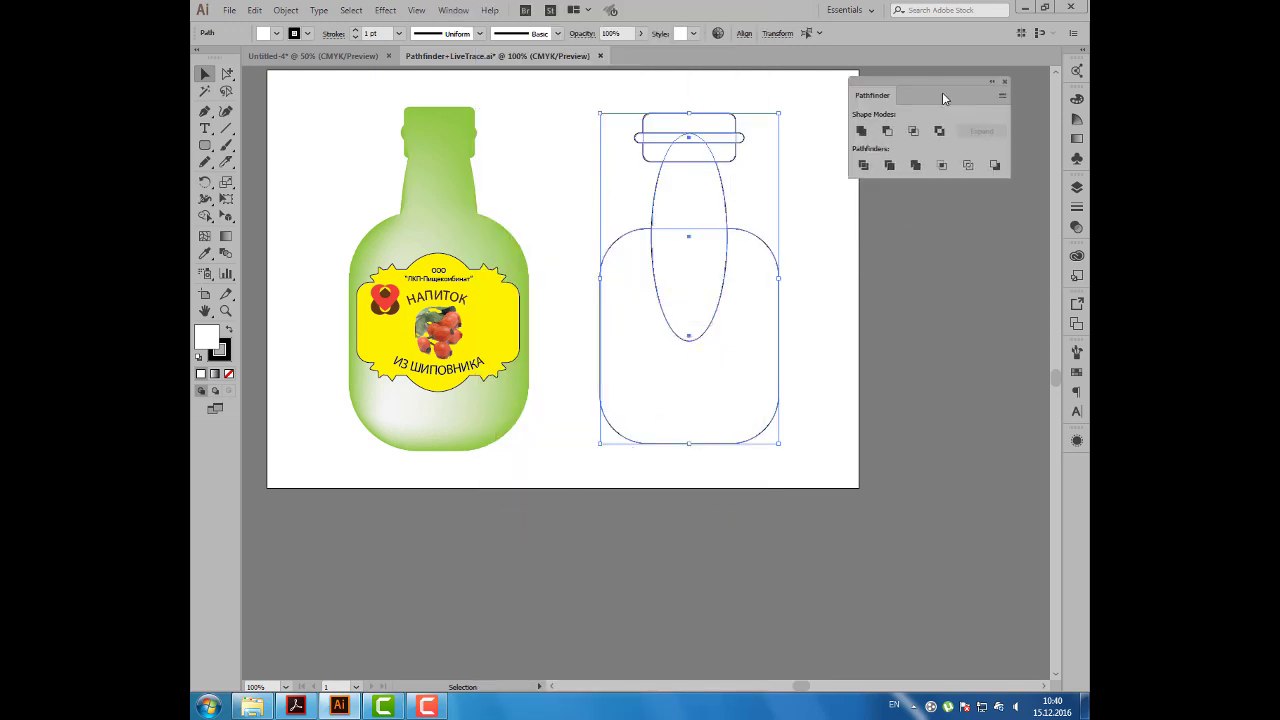
pyautogui.click(860, 131)
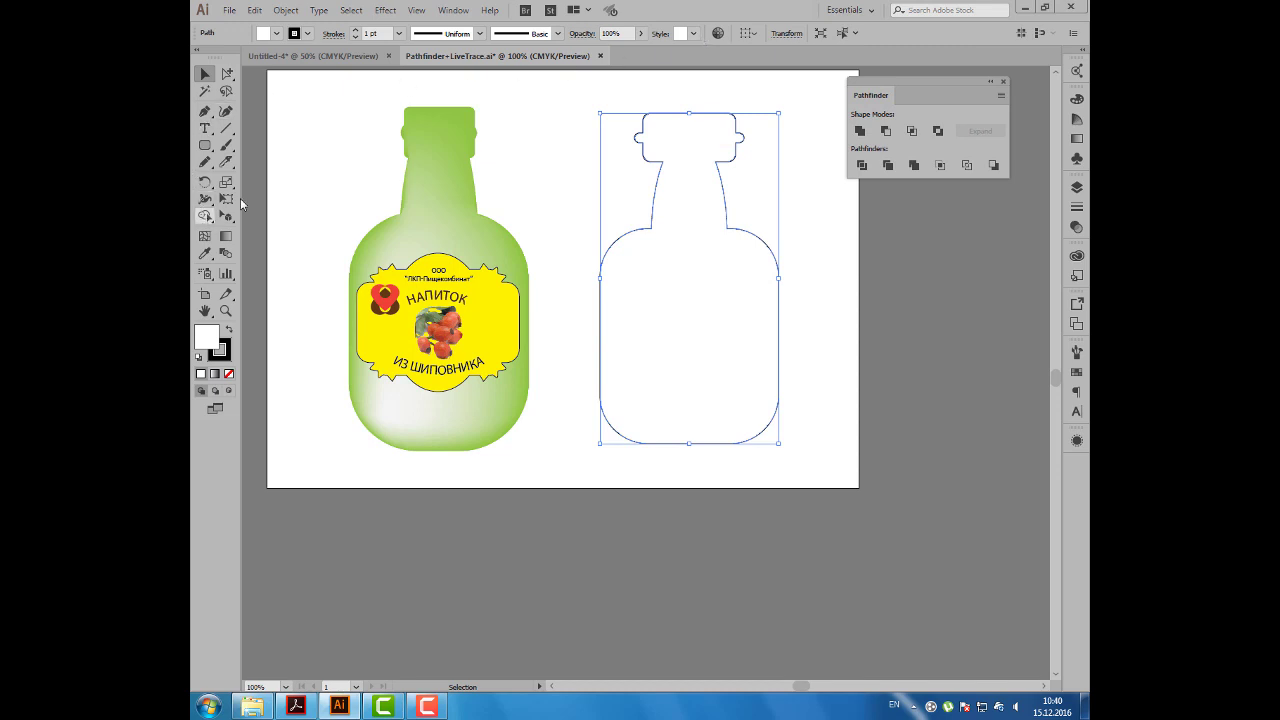
# Step: Fill the outline with a green swatch and add a lightened green mesh point in its centre
pyautogui.click(276, 33)
pyautogui.click(238, 67)
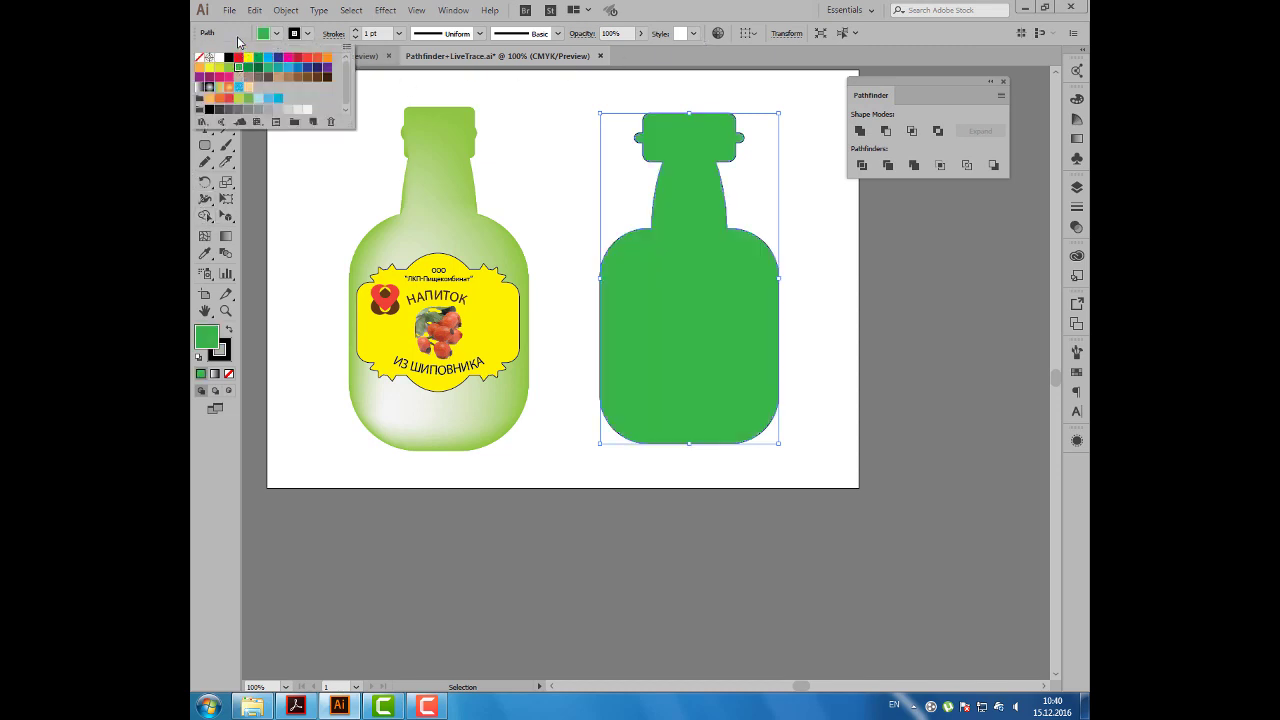
pyautogui.click(204, 236)
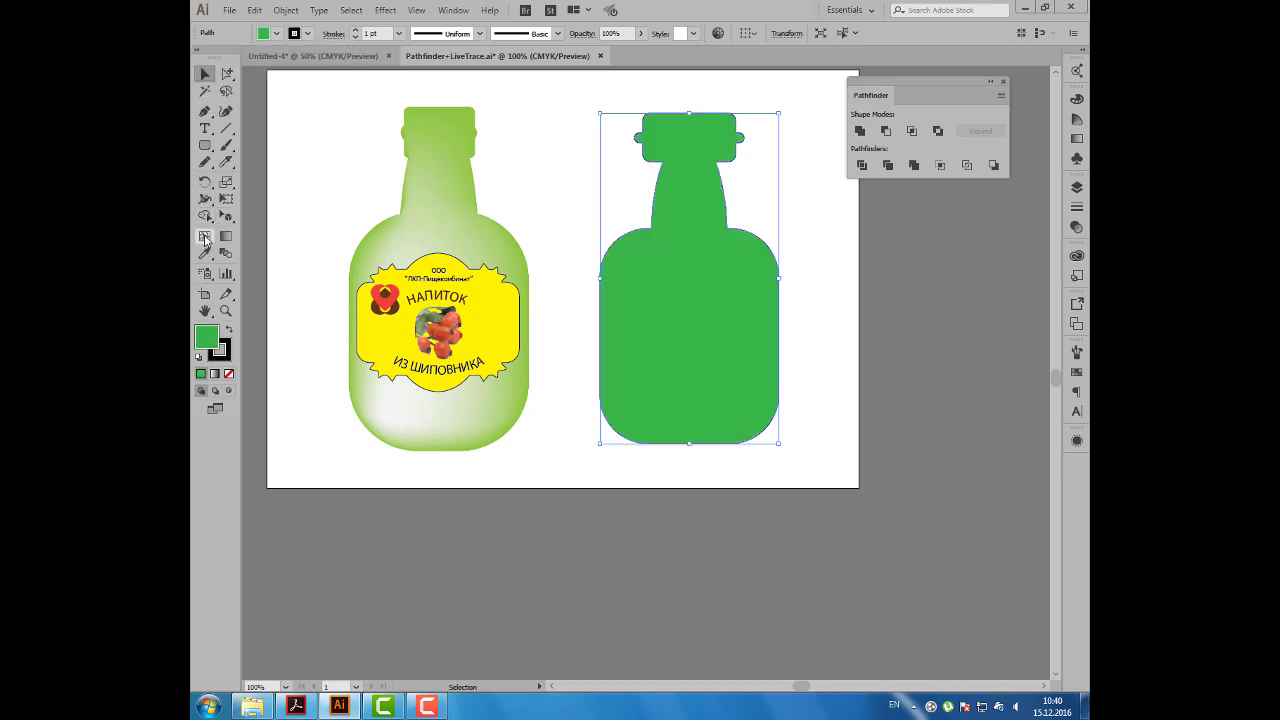
pyautogui.click(645, 352)
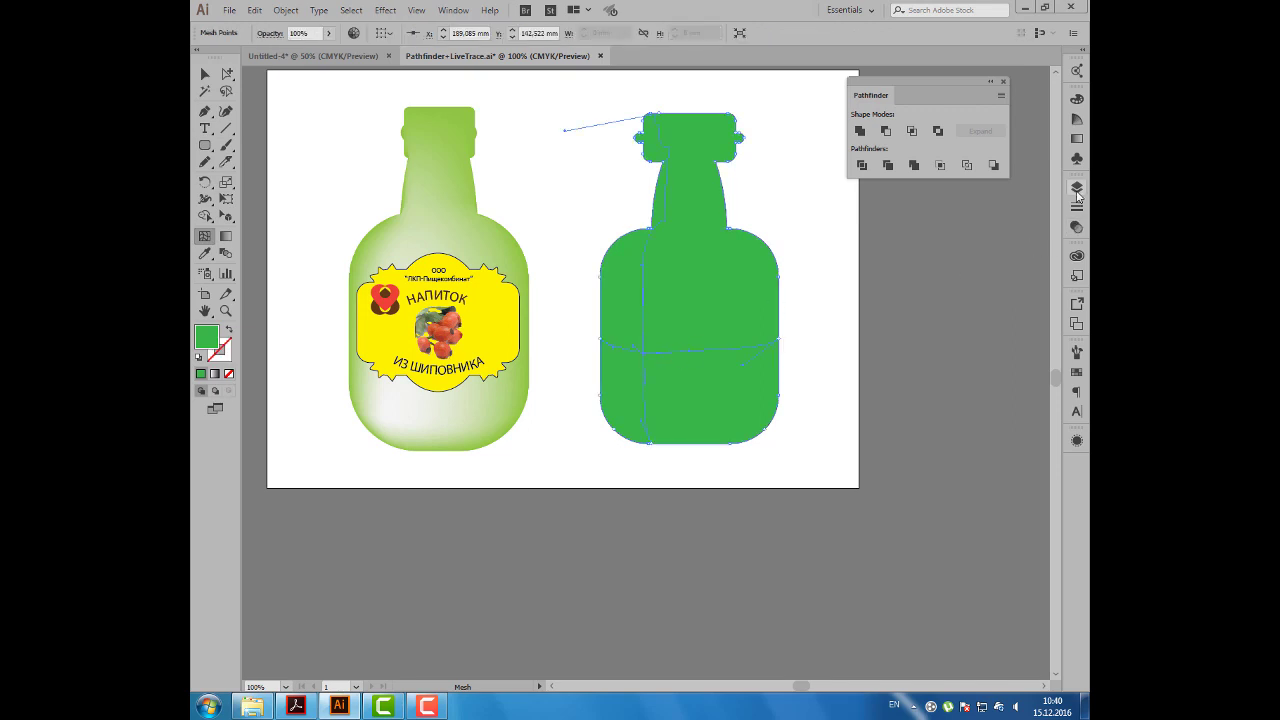
pyautogui.click(1077, 100)
pyautogui.moveTo(1008, 158); pyautogui.dragTo(980, 156)
pyautogui.click(1037, 93)
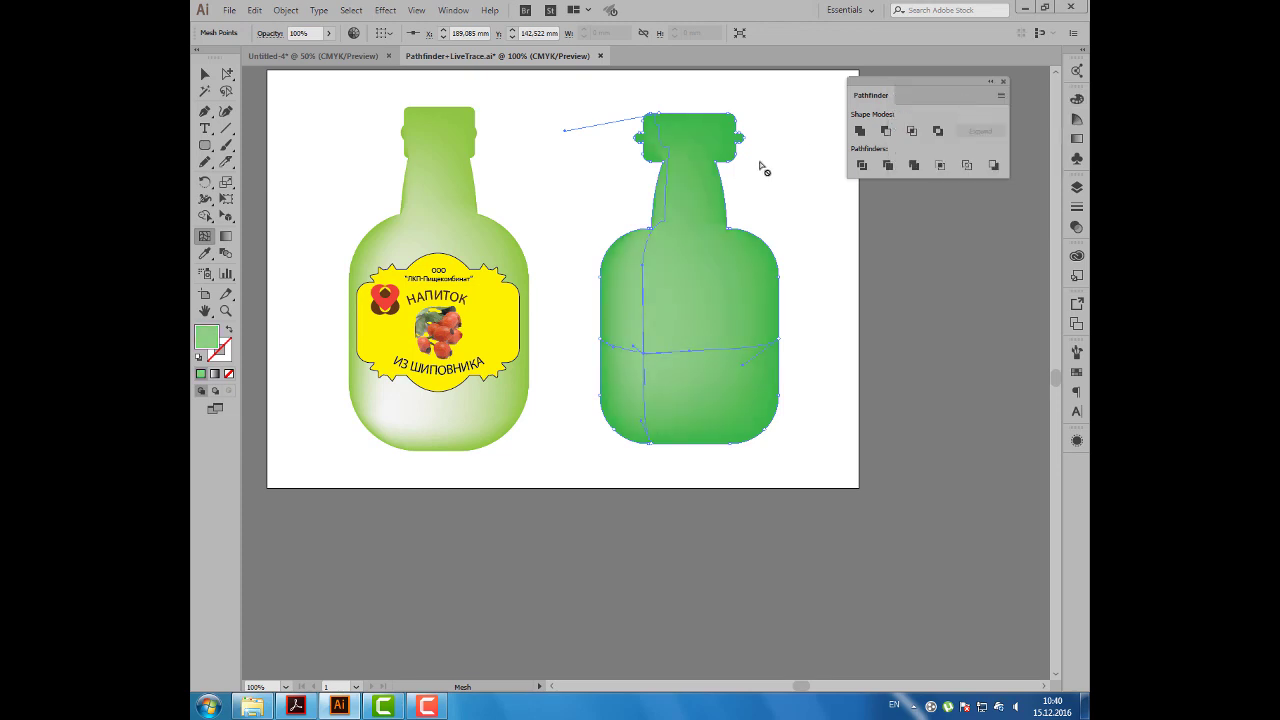
pyautogui.click(205, 74)
# Step: Select the yellow label group, then deselect it and pan the artboard
pyautogui.click(296, 143)
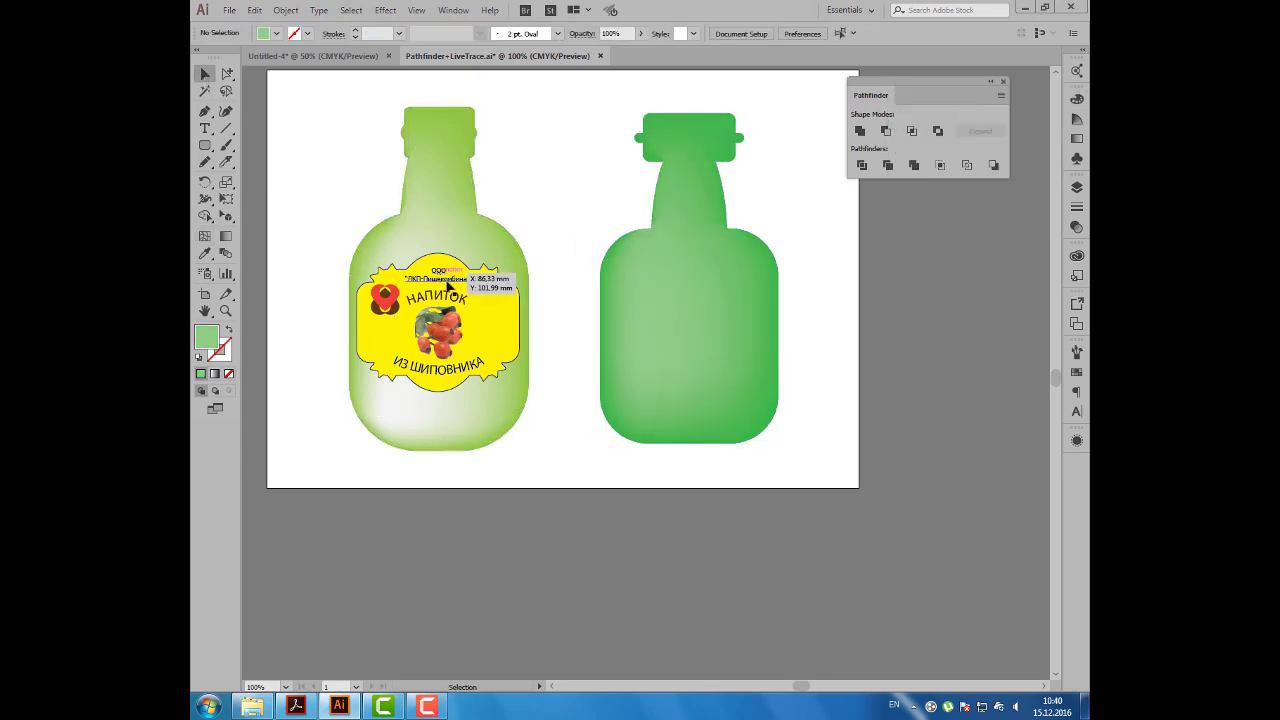
pyautogui.click(502, 296)
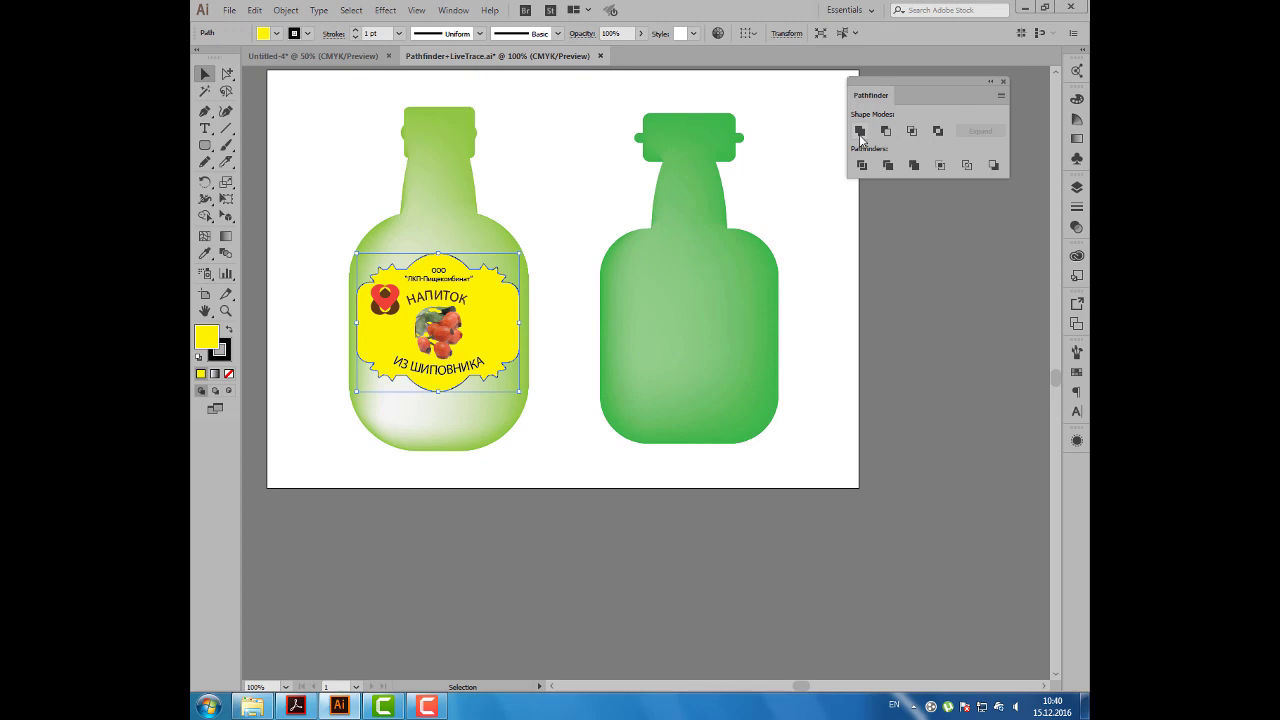
pyautogui.click(515, 207)
pyautogui.moveTo(583, 166); pyautogui.dragTo(548, 185)
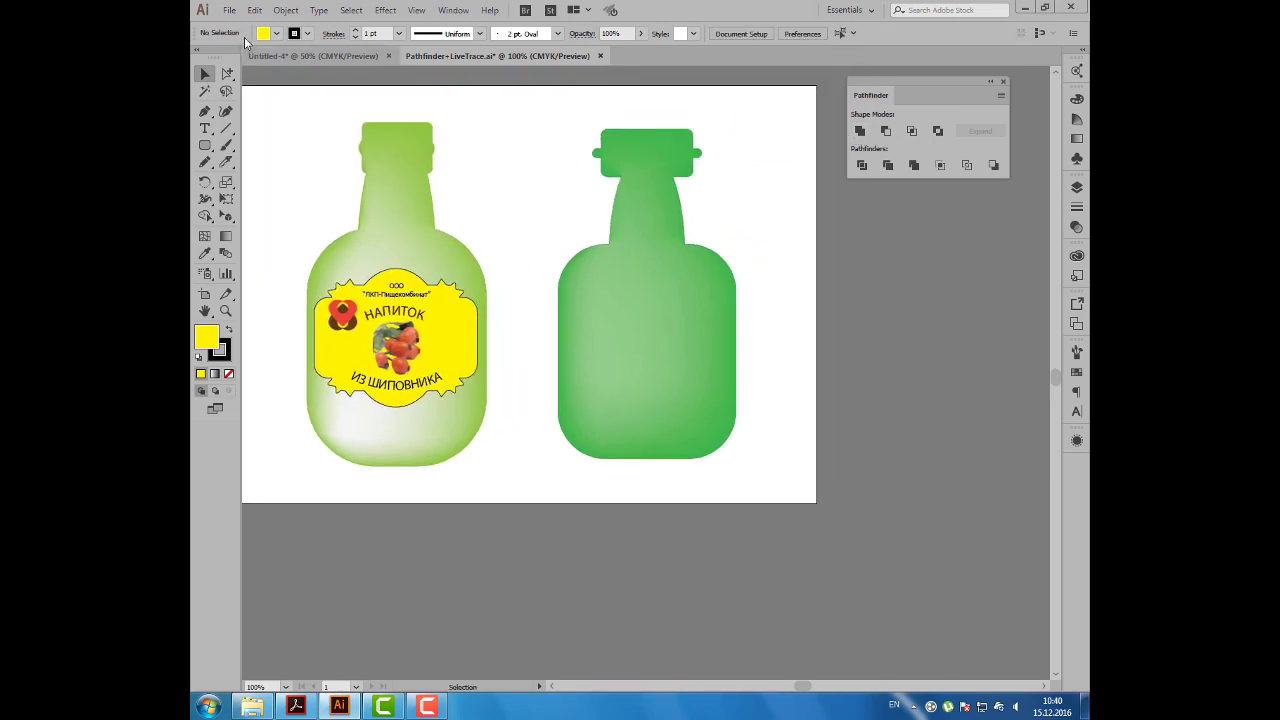
# Step: Place shipovnik.jpg embedded, with Link unchecked, and drop it on the artboard
pyautogui.click(229, 10)
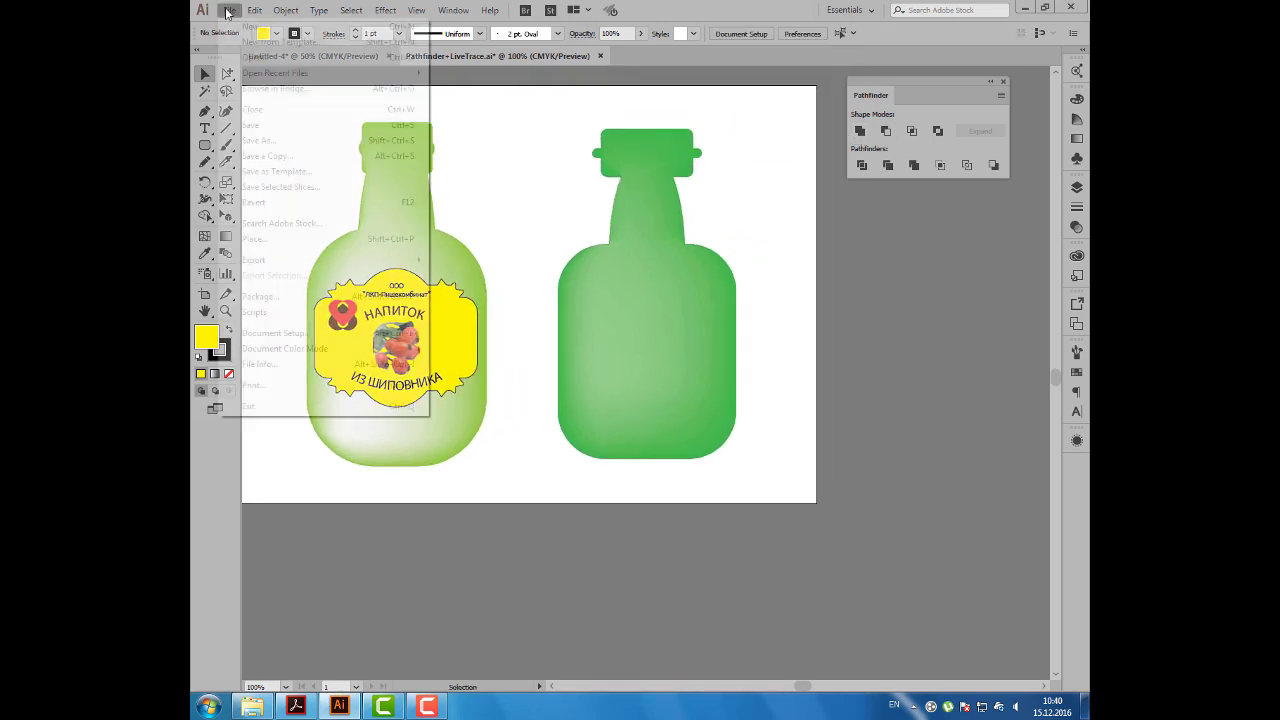
pyautogui.click(270, 240)
pyautogui.click(480, 105)
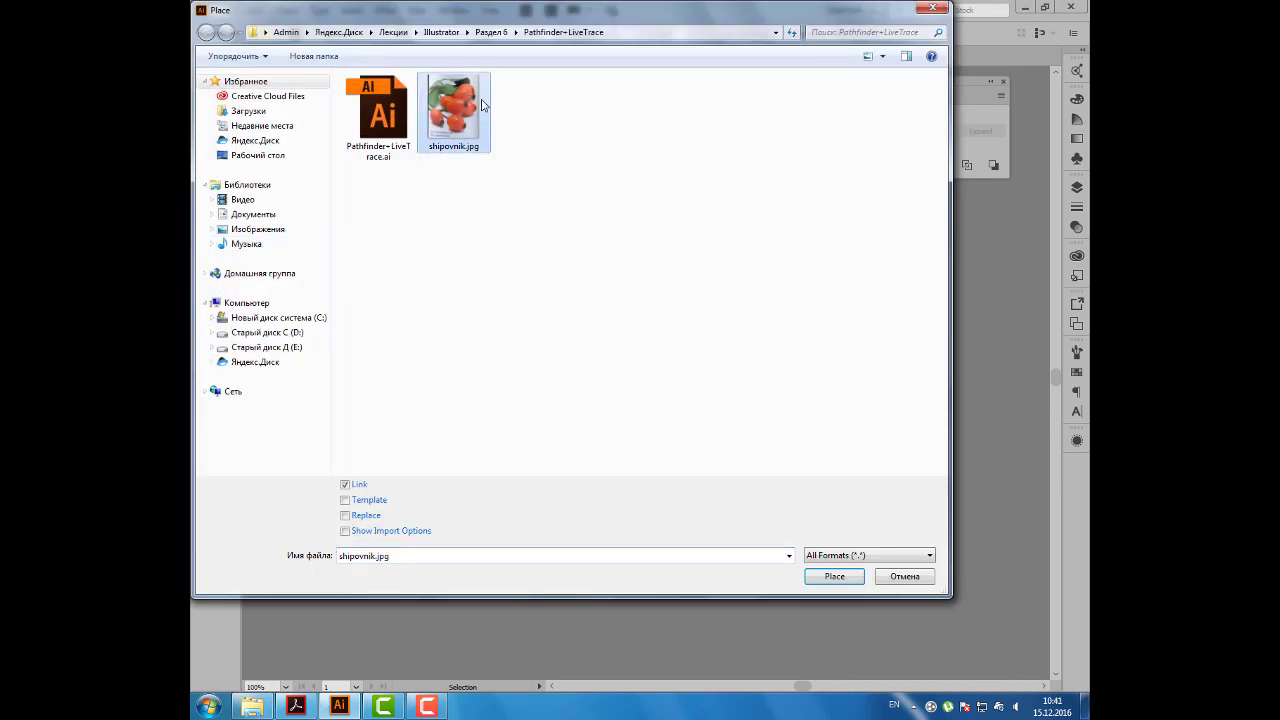
pyautogui.click(345, 486)
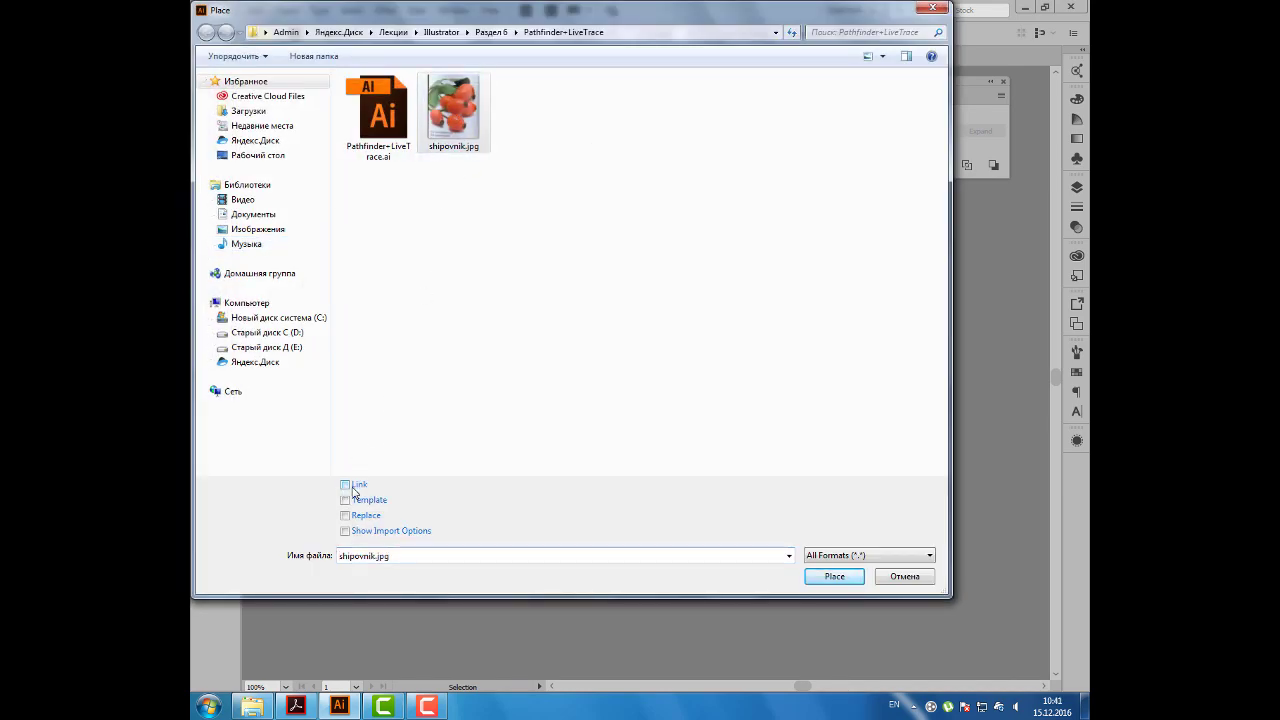
pyautogui.click(832, 577)
pyautogui.click(721, 173)
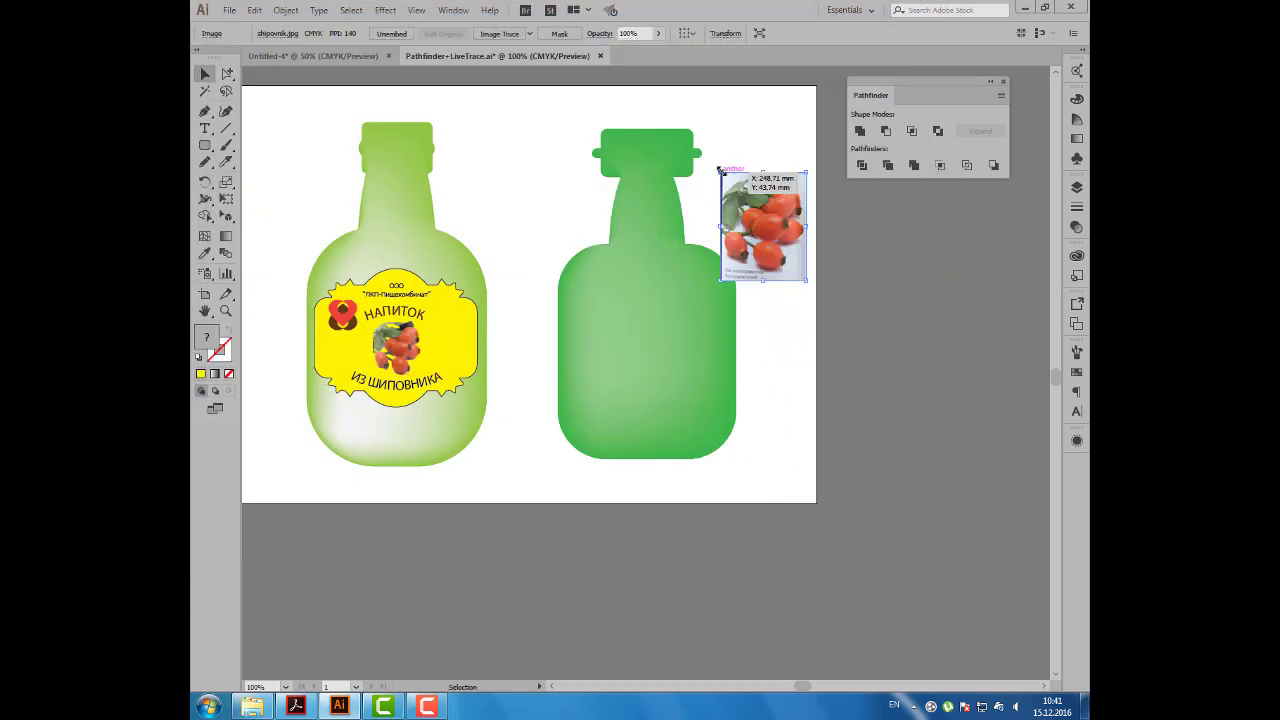
# Step: Image Trace the rosehip photo in Color mode with 30 colours, preview it, and expand
pyautogui.click(455, 11)
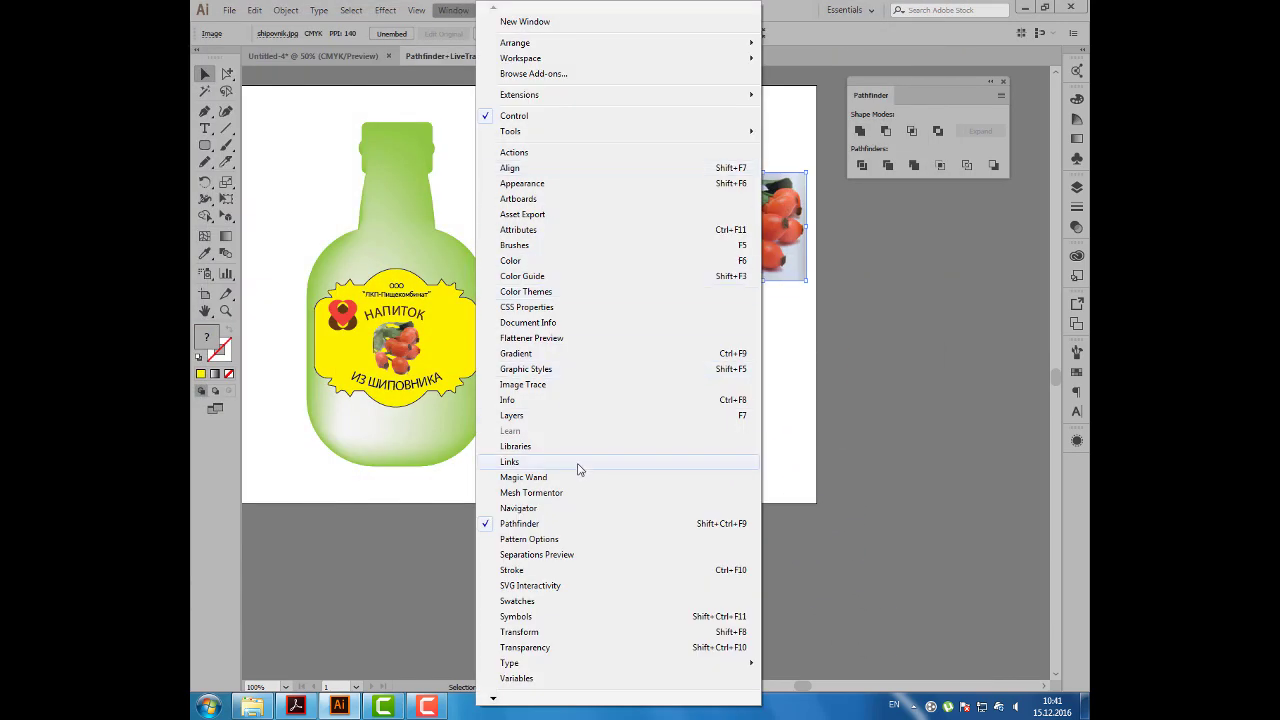
pyautogui.click(566, 384)
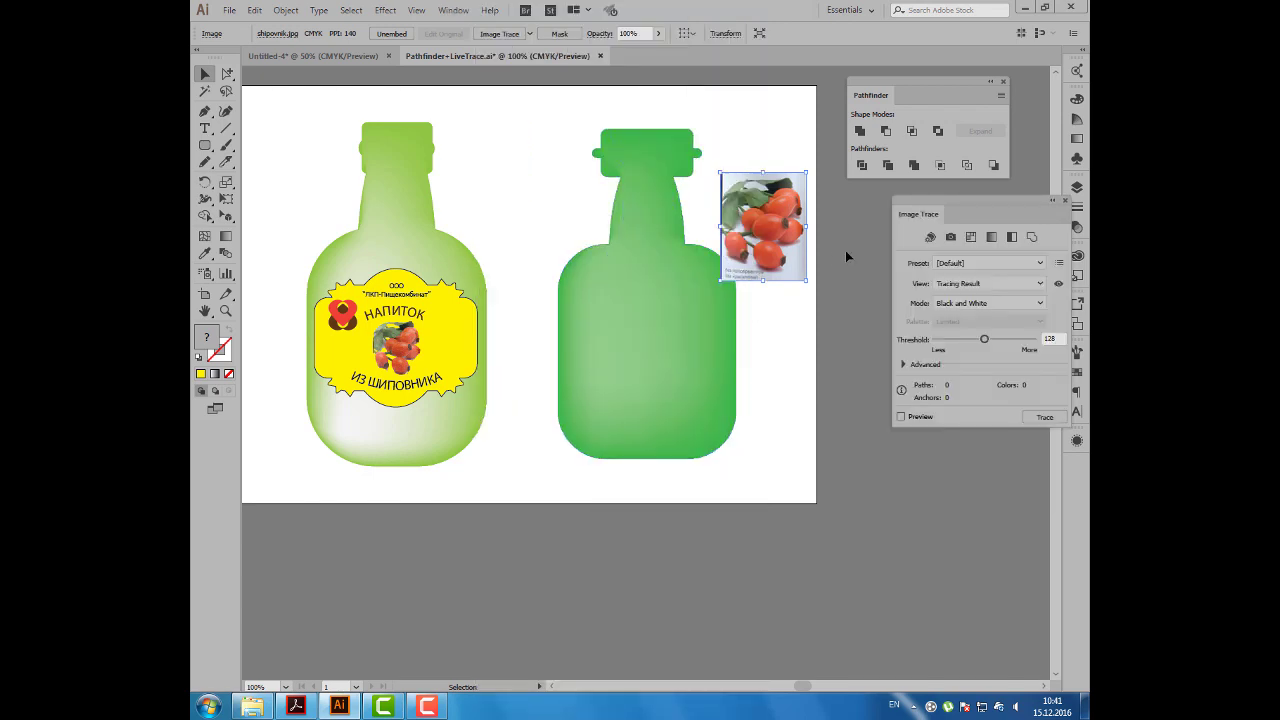
pyautogui.moveTo(915, 216); pyautogui.dragTo(864, 219)
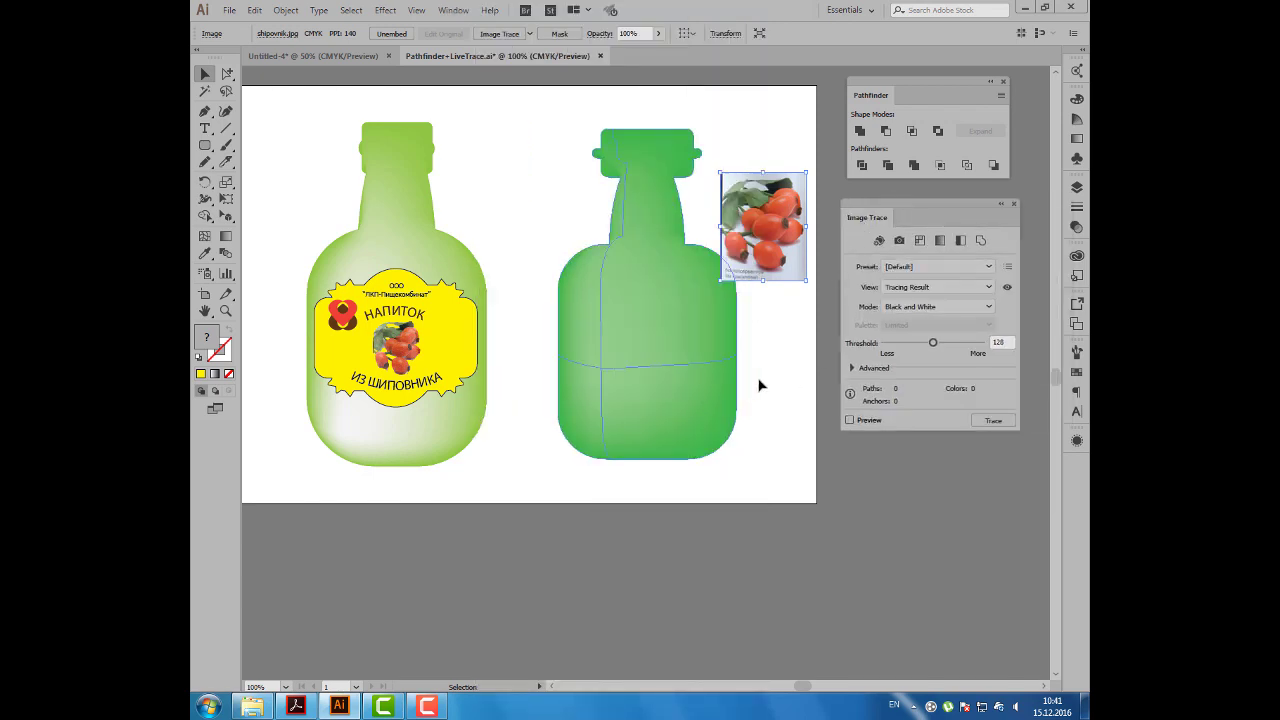
pyautogui.click(921, 306)
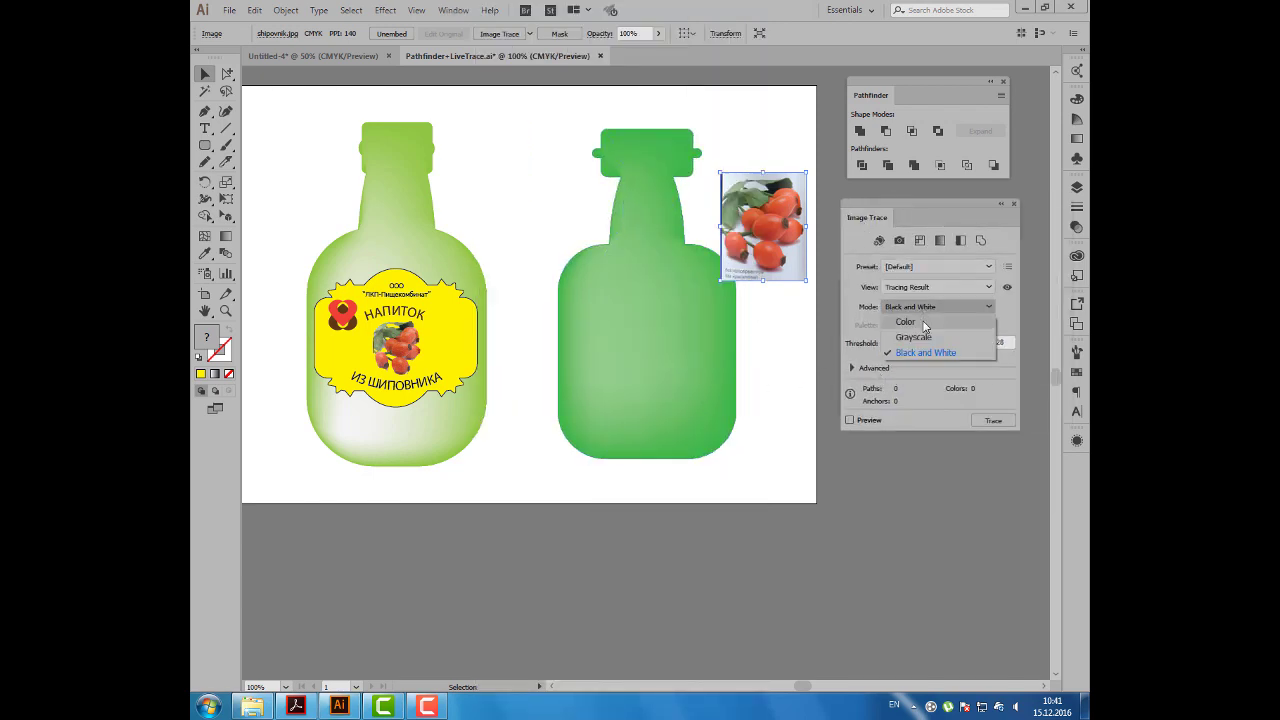
pyautogui.click(921, 319)
pyautogui.click(998, 342)
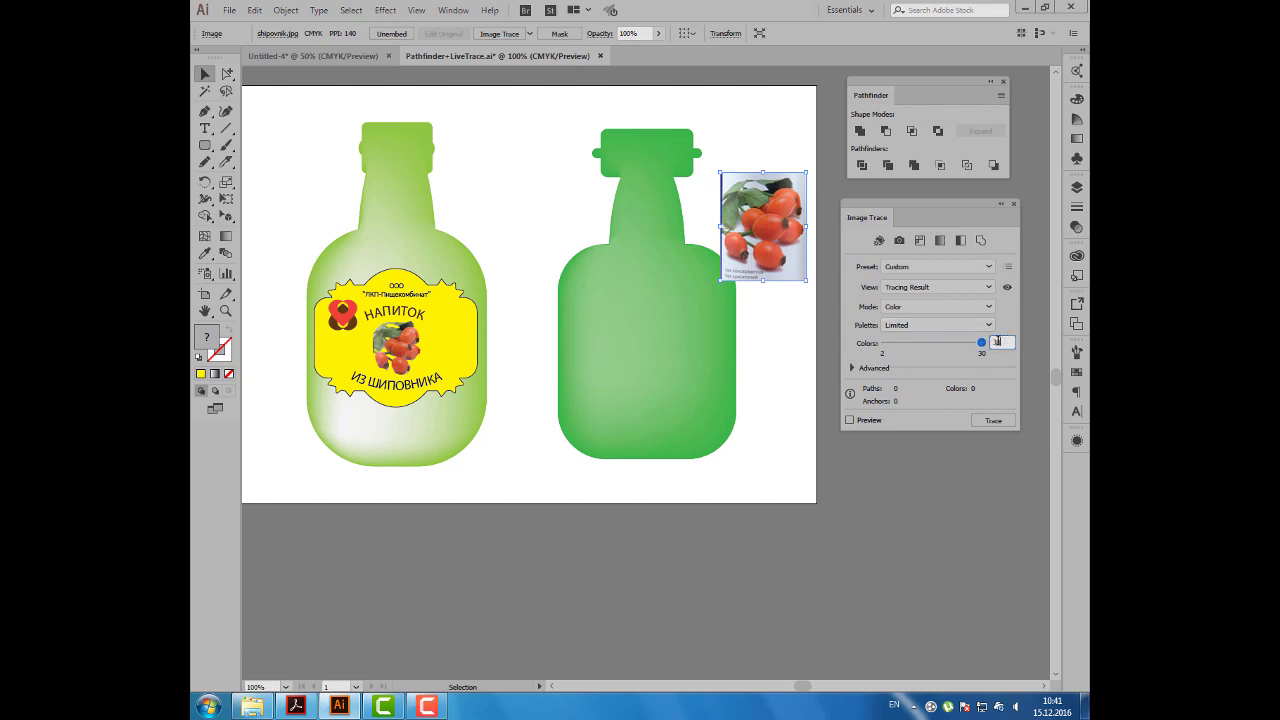
pyautogui.click(853, 420)
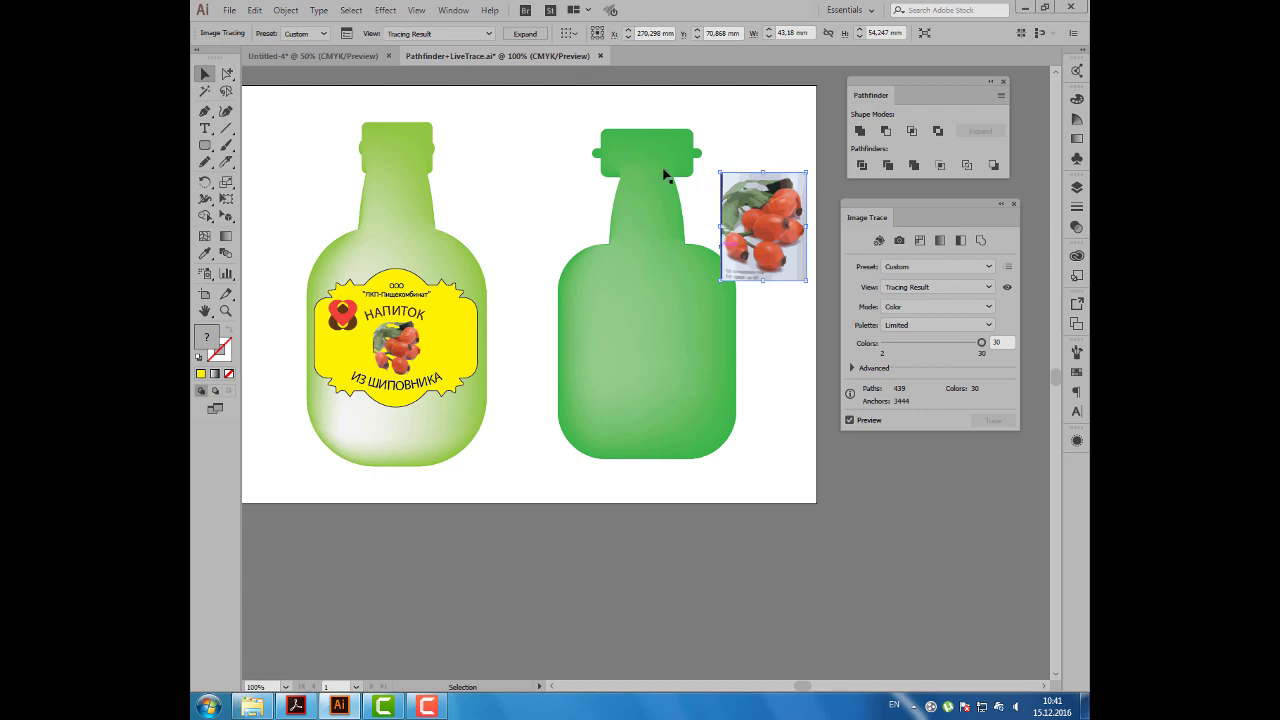
pyautogui.click(529, 36)
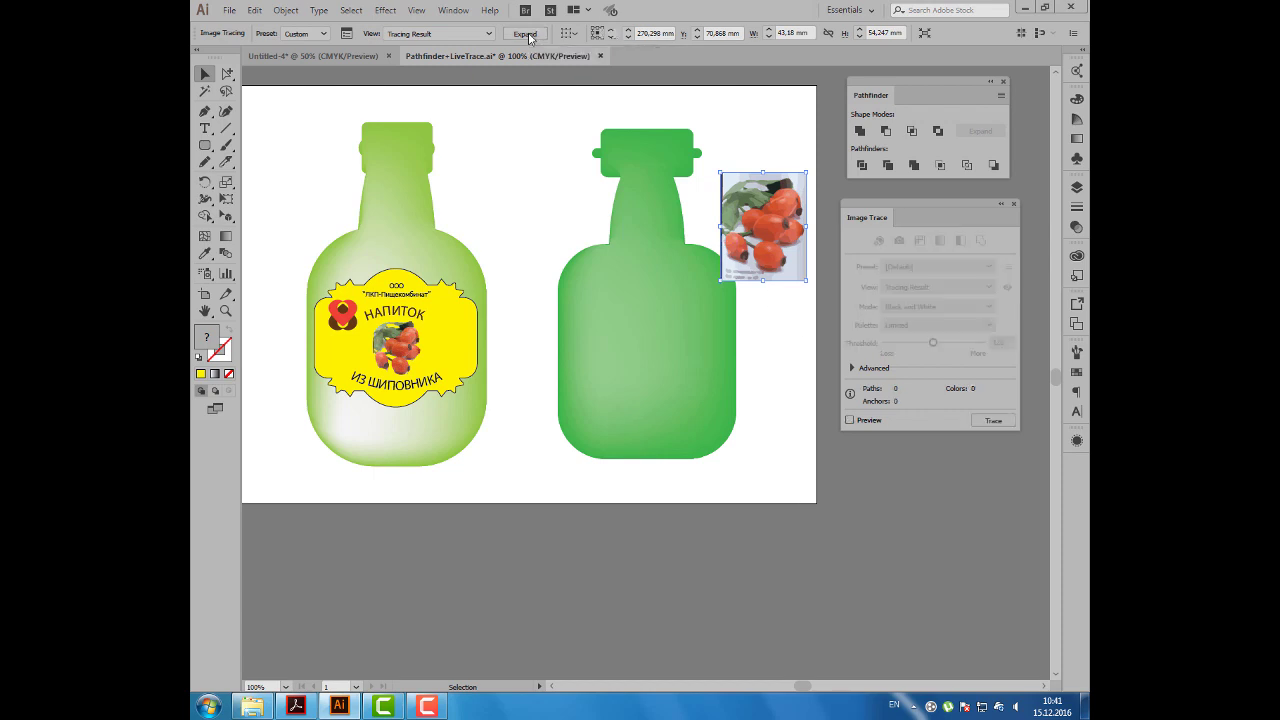
pyautogui.rightClick(751, 205)
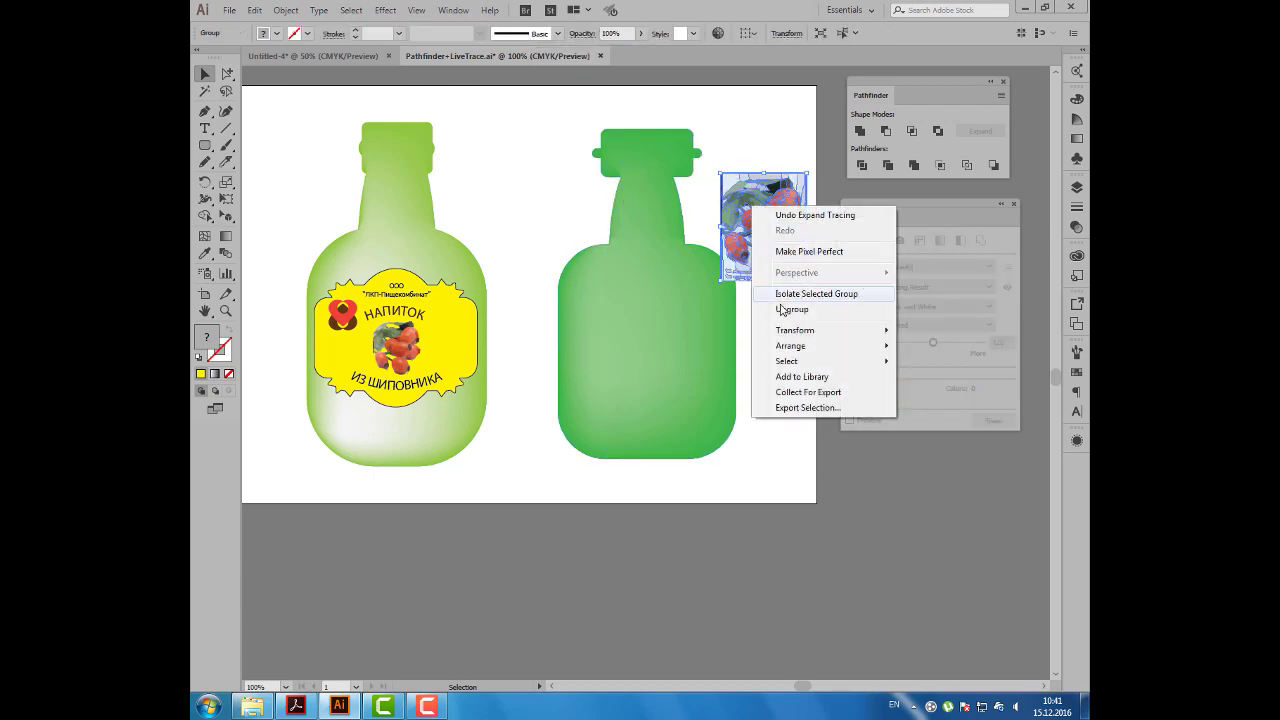
# Step: Ungroup the trace, delete its white background areas, and pick out a stray line
pyautogui.click(783, 311)
pyautogui.click(205, 91)
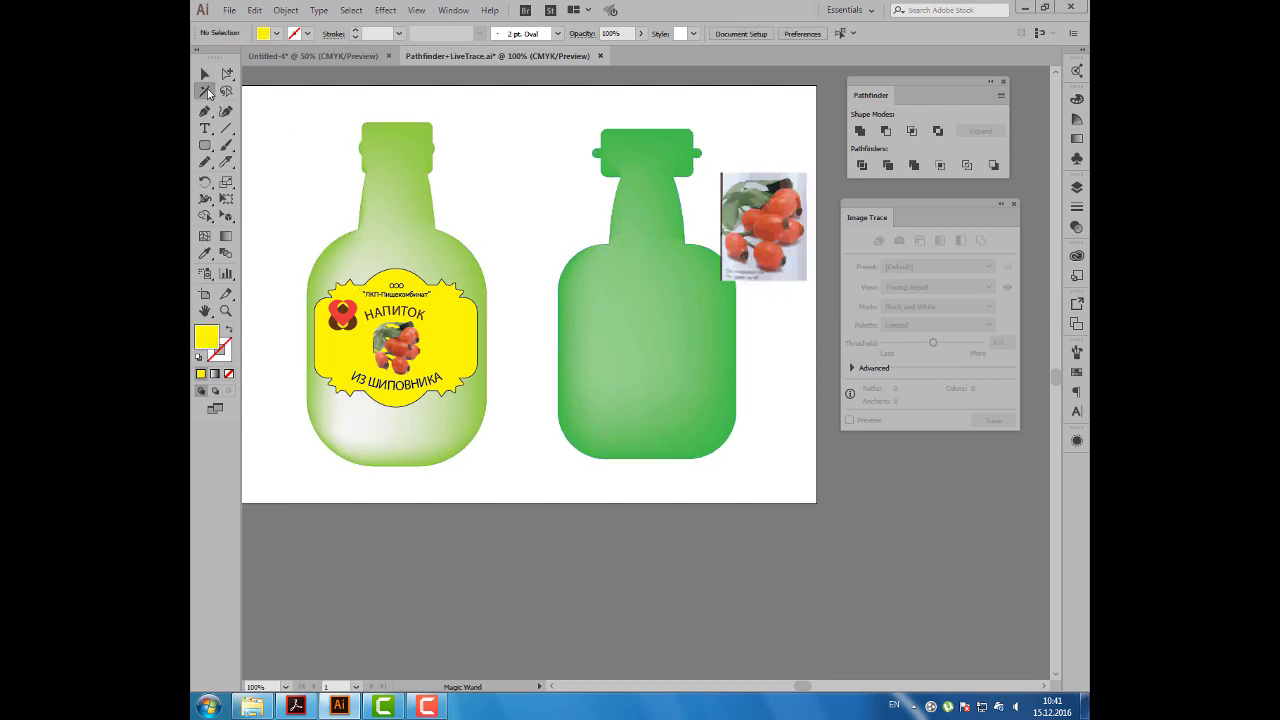
pyautogui.click(727, 178)
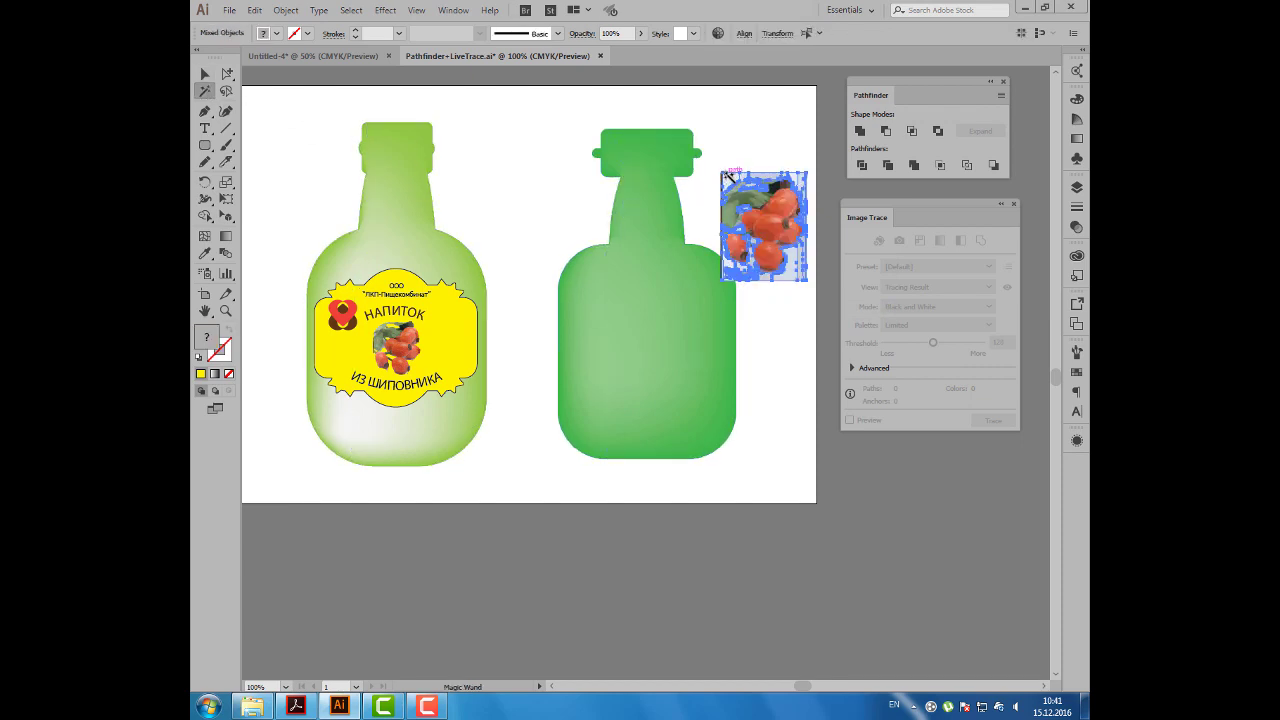
pyautogui.press('Delete')
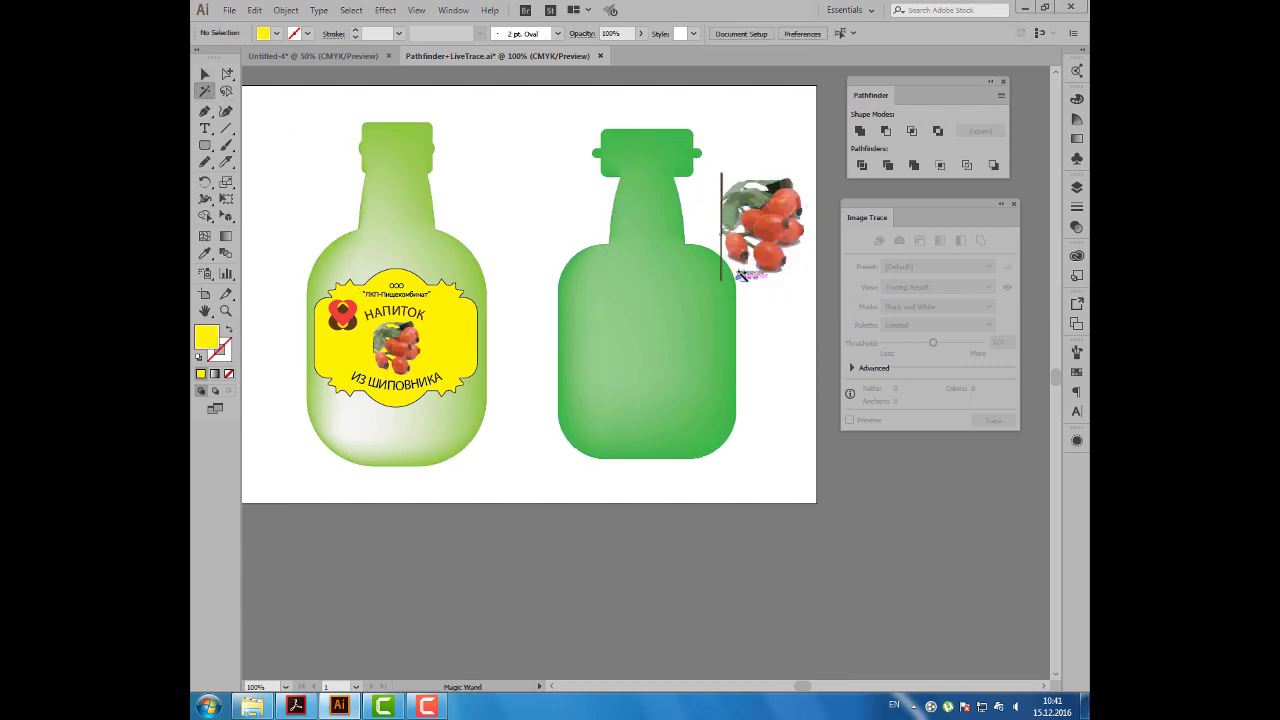
pyautogui.moveTo(227, 74); pyautogui.dragTo(258, 80)
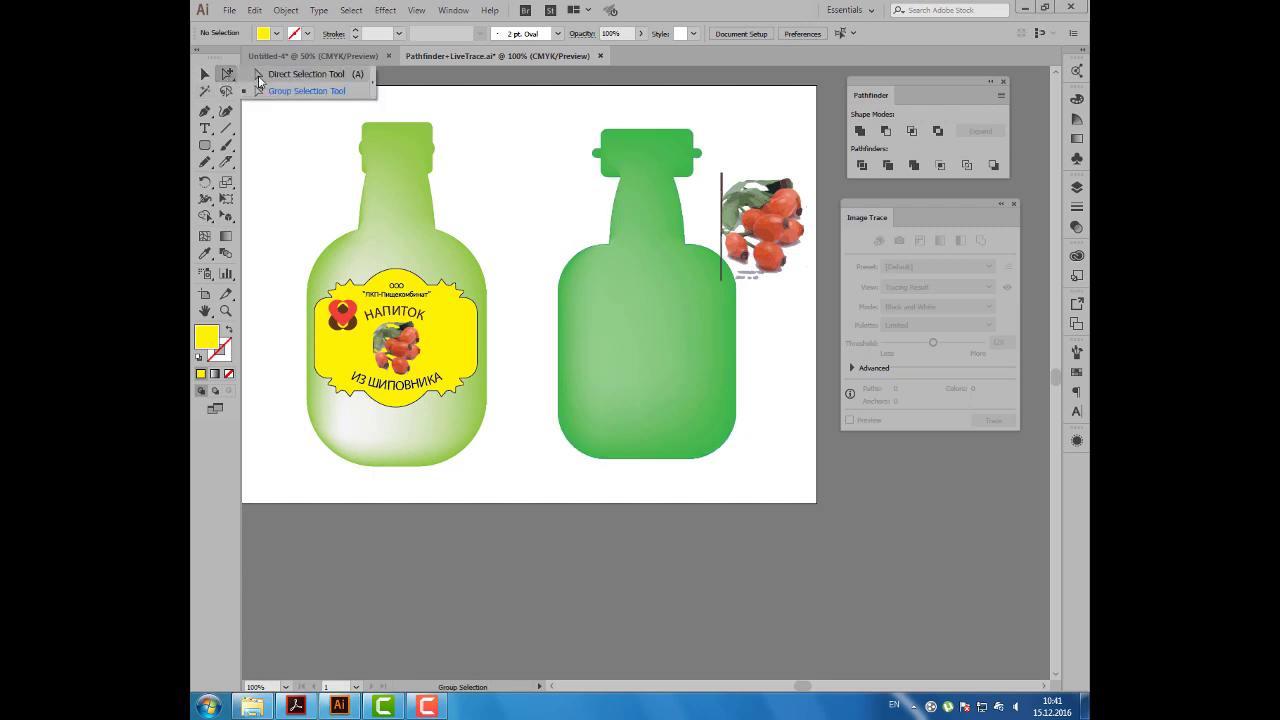
pyautogui.moveTo(711, 168); pyautogui.dragTo(730, 202)
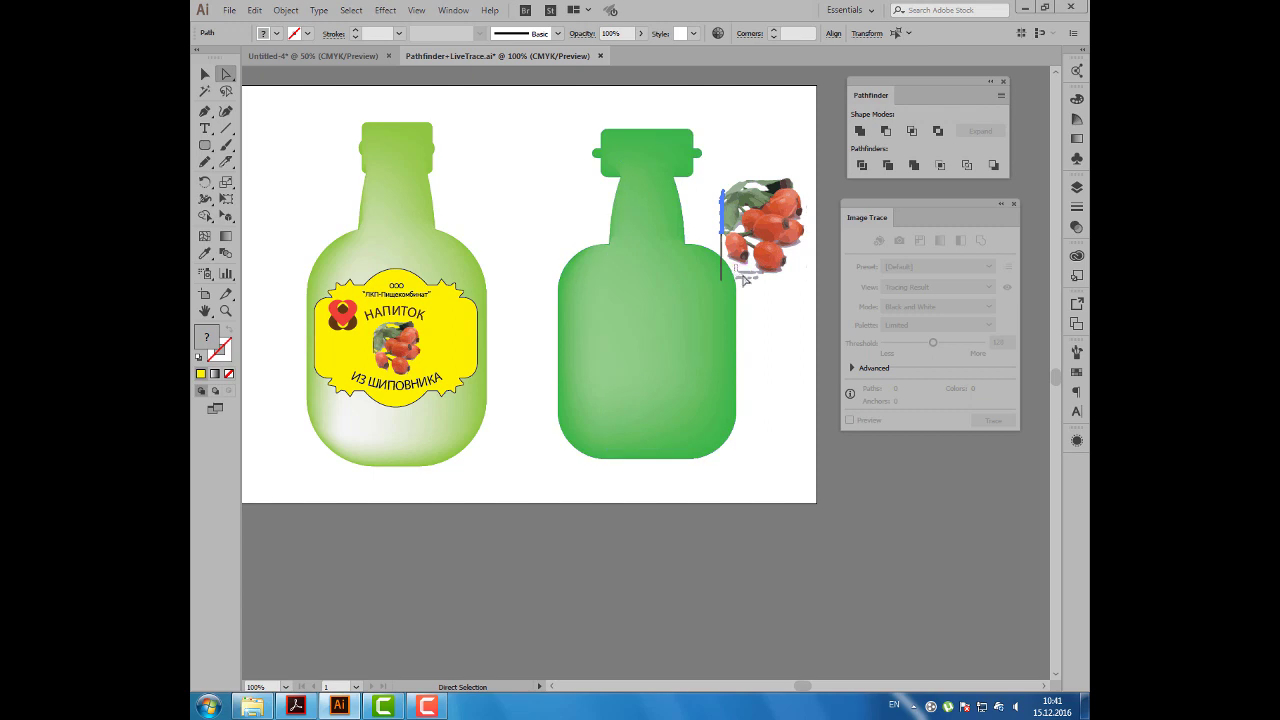
# Step: Gather and group the rosehip pieces, move them into the green bottle, and shrink them
pyautogui.click(755, 285)
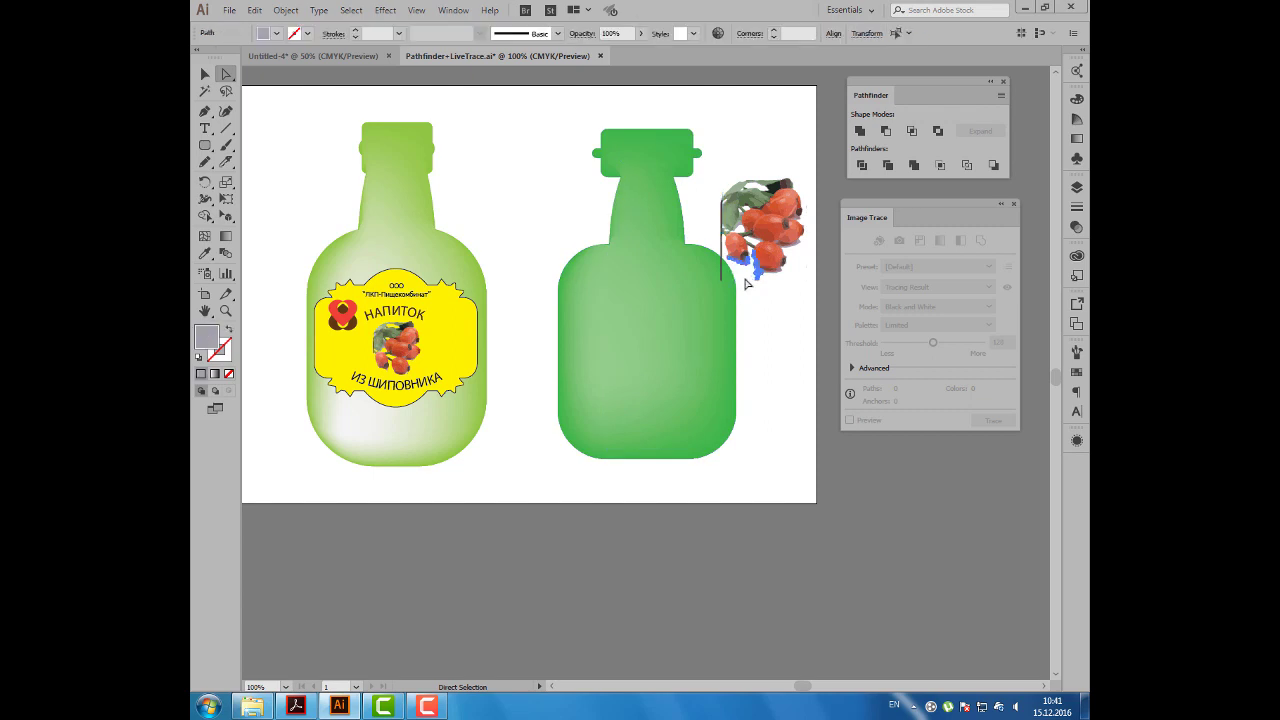
pyautogui.click(205, 74)
pyautogui.moveTo(718, 195)
pyautogui.mouseDown()
pyautogui.moveTo(803, 262)
pyautogui.moveTo(668, 338)
pyautogui.mouseUp()
pyautogui.press('a')
pyautogui.press('v')
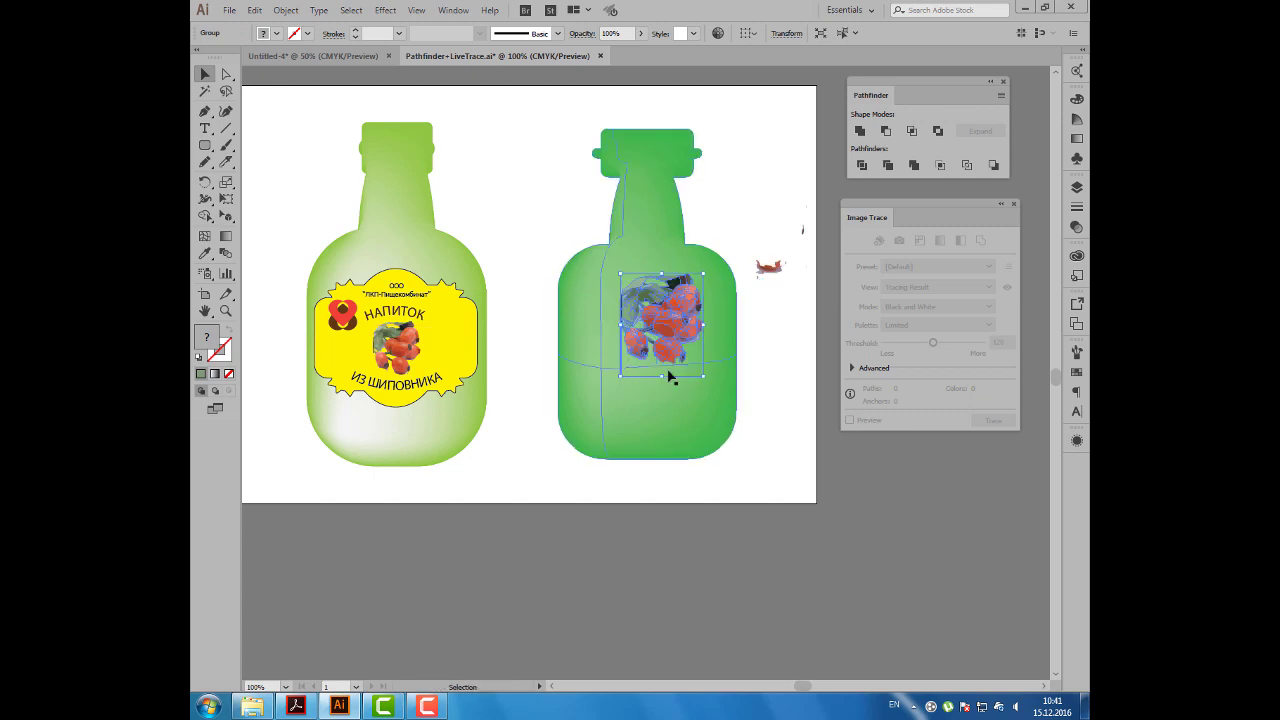
pyautogui.moveTo(704, 377); pyautogui.dragTo(668, 332)
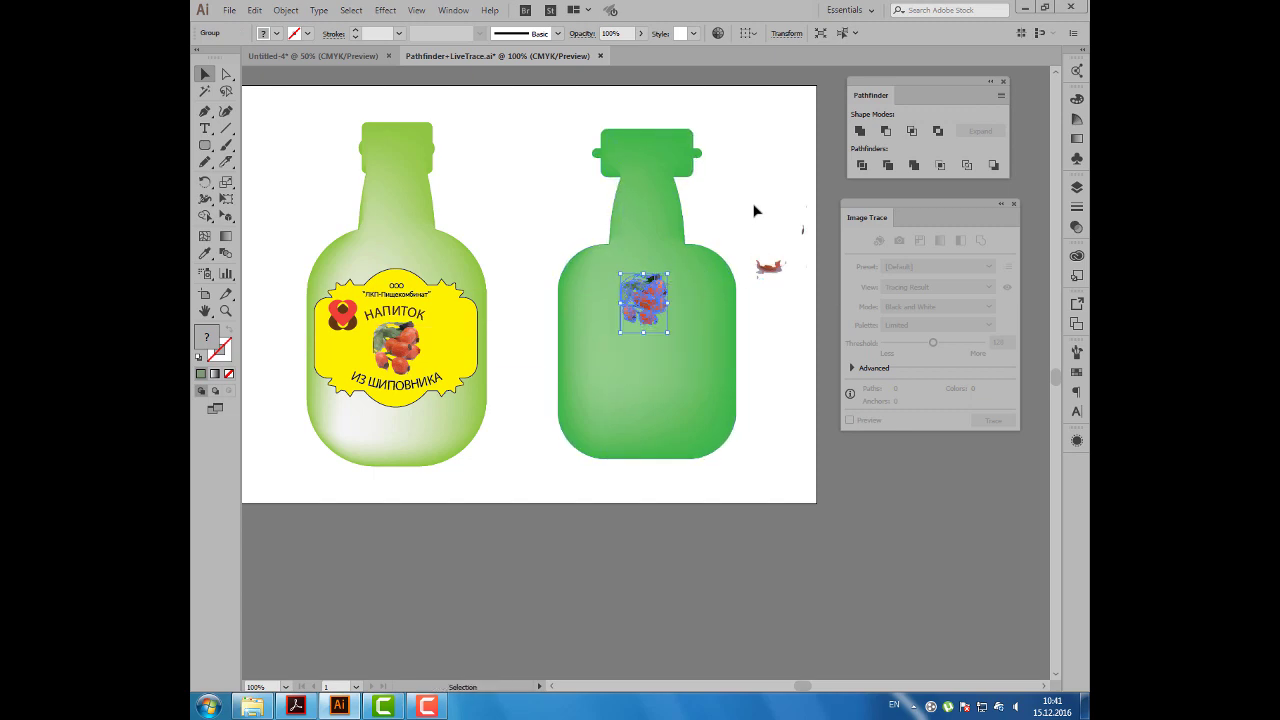
# Step: Delete the leftover fragments, nudge the rosehips into place, and restore Explorer
pyautogui.moveTo(745, 194); pyautogui.dragTo(820, 294)
pyautogui.press('Delete')
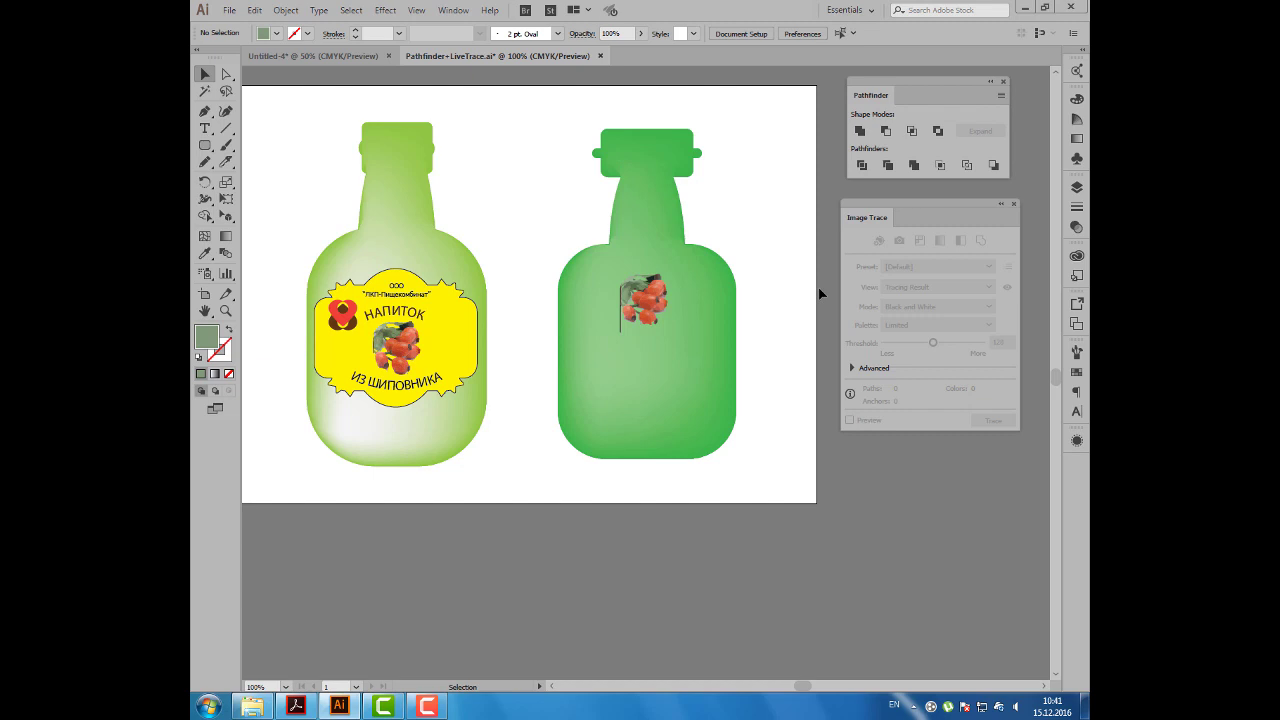
pyautogui.moveTo(642, 300); pyautogui.dragTo(647, 320)
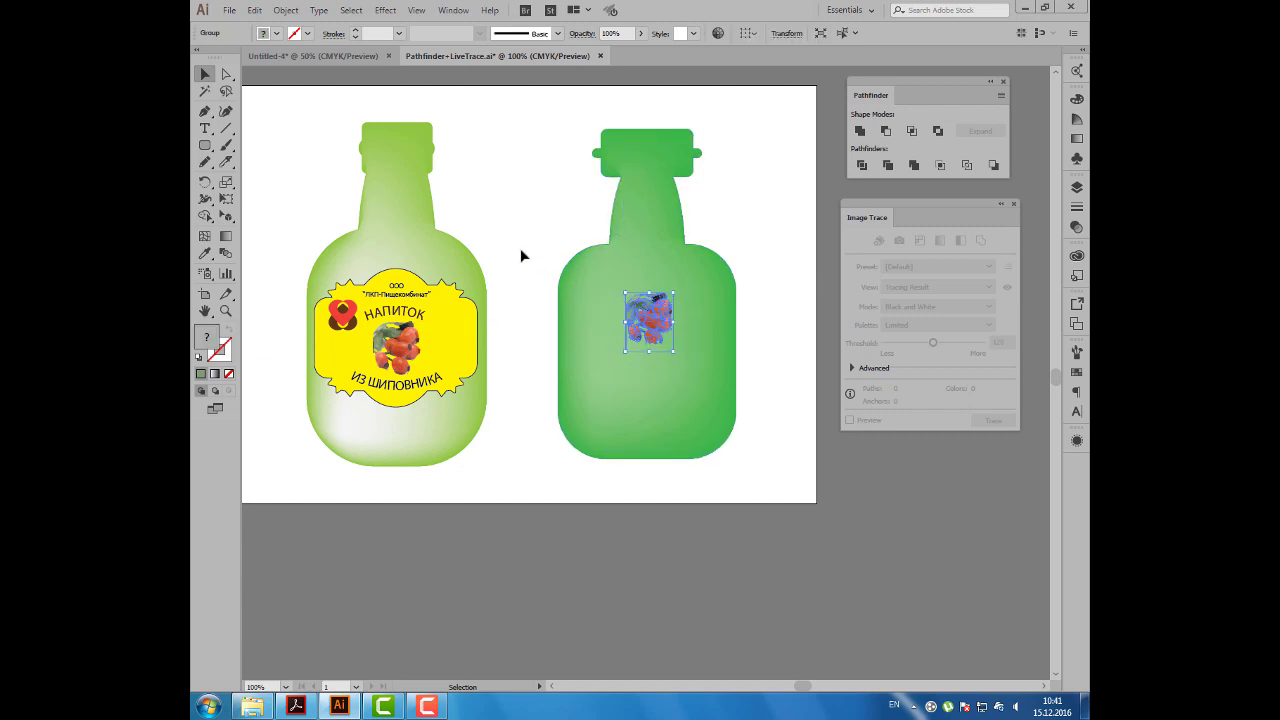
pyautogui.click(405, 312)
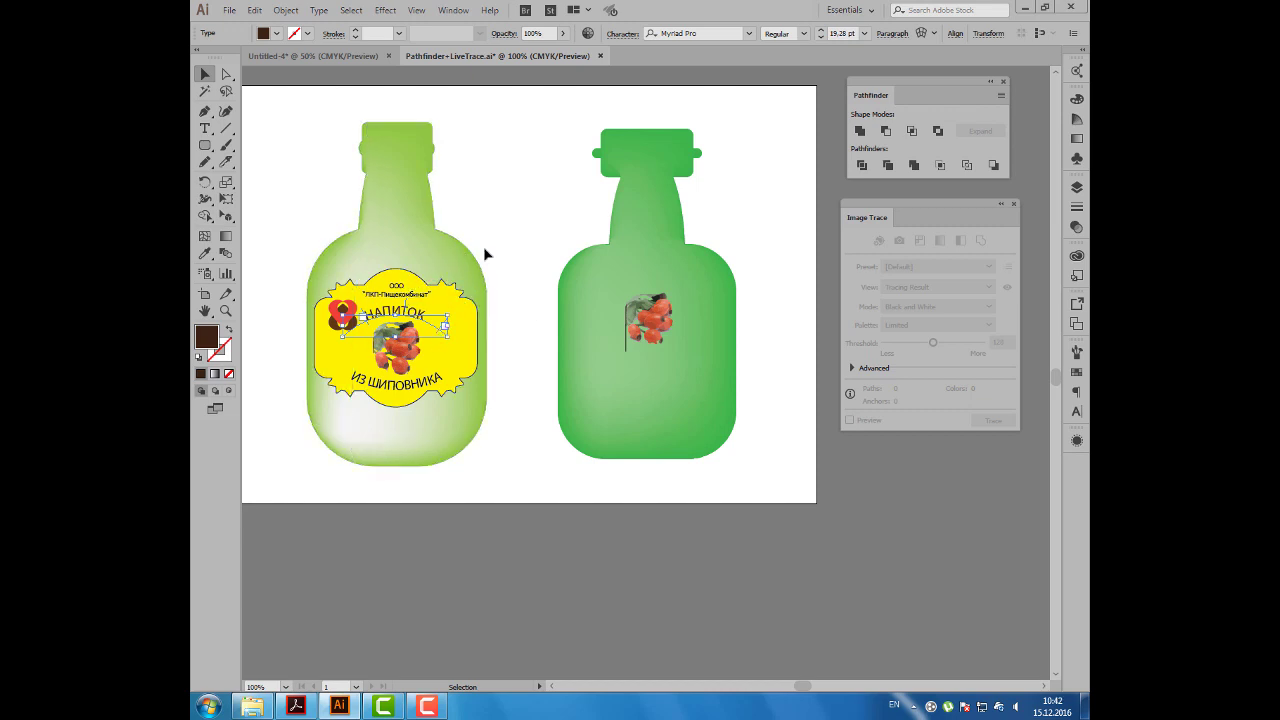
pyautogui.click(533, 211)
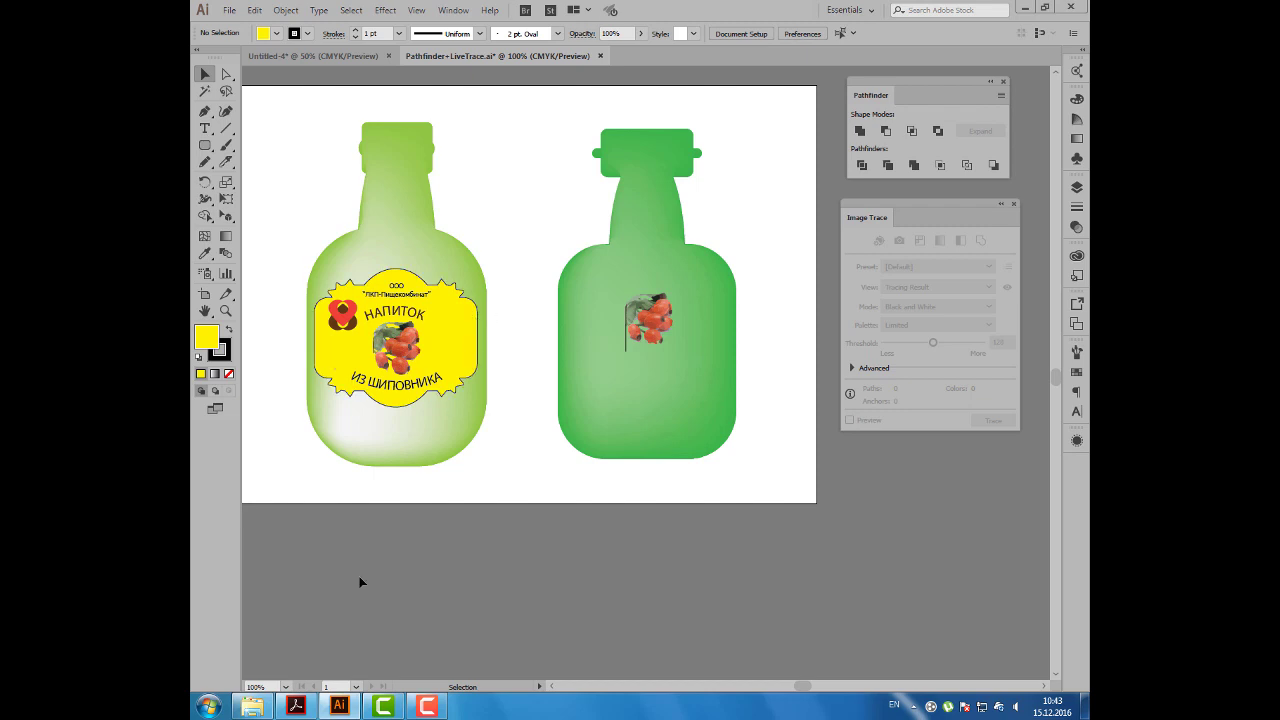
pyautogui.click(258, 707)
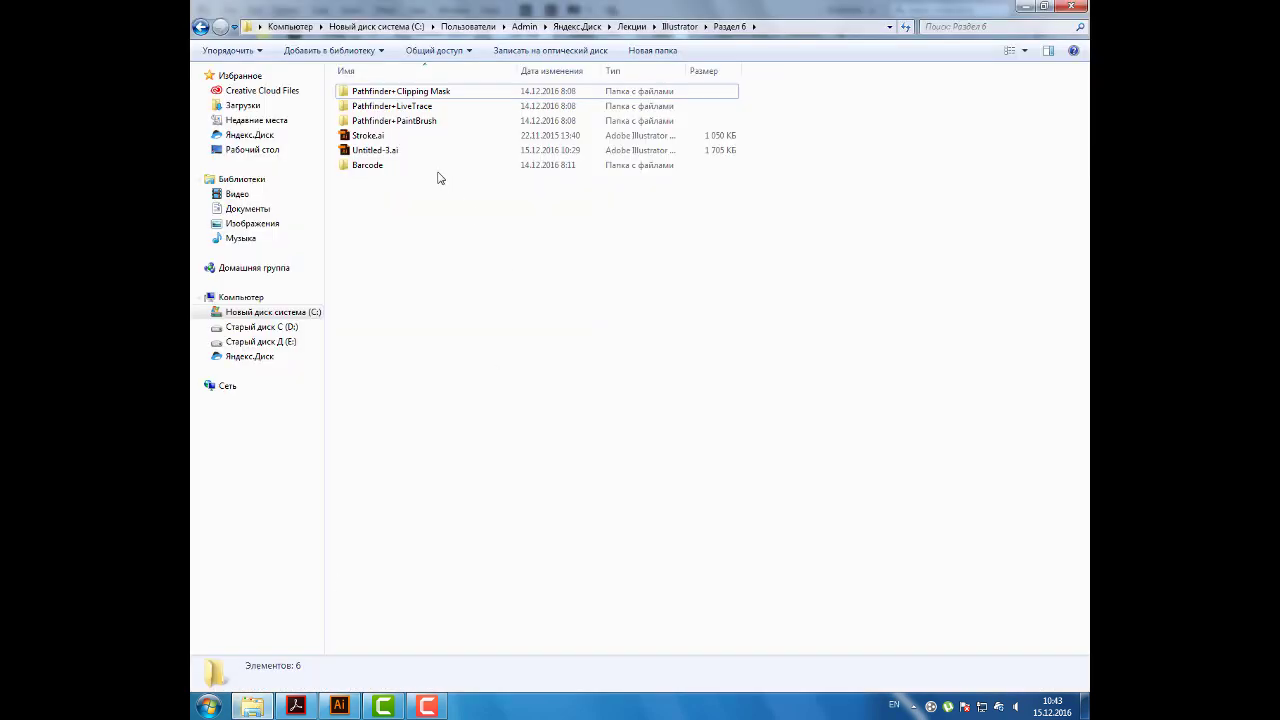
# Step: Install ocrb10.otf from the Barcode folder, keep the existing copy, and minimize Explorer
pyautogui.click(397, 172)
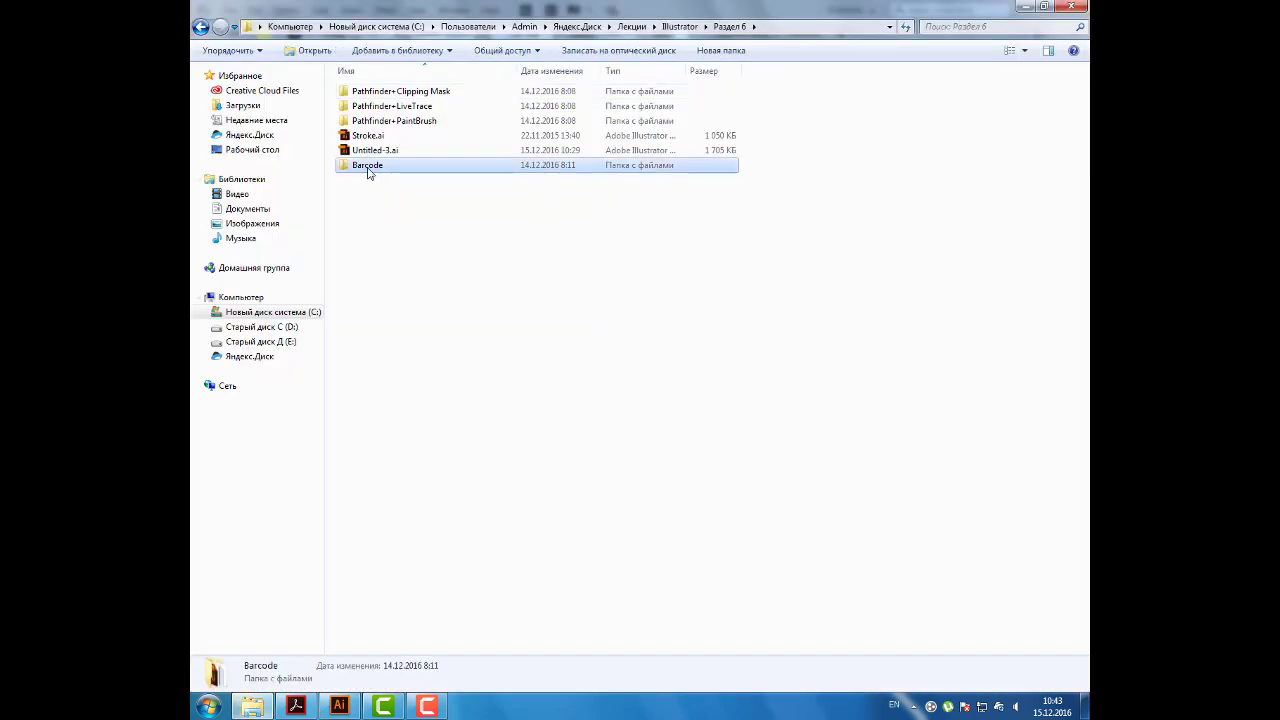
pyautogui.moveTo(403, 167)
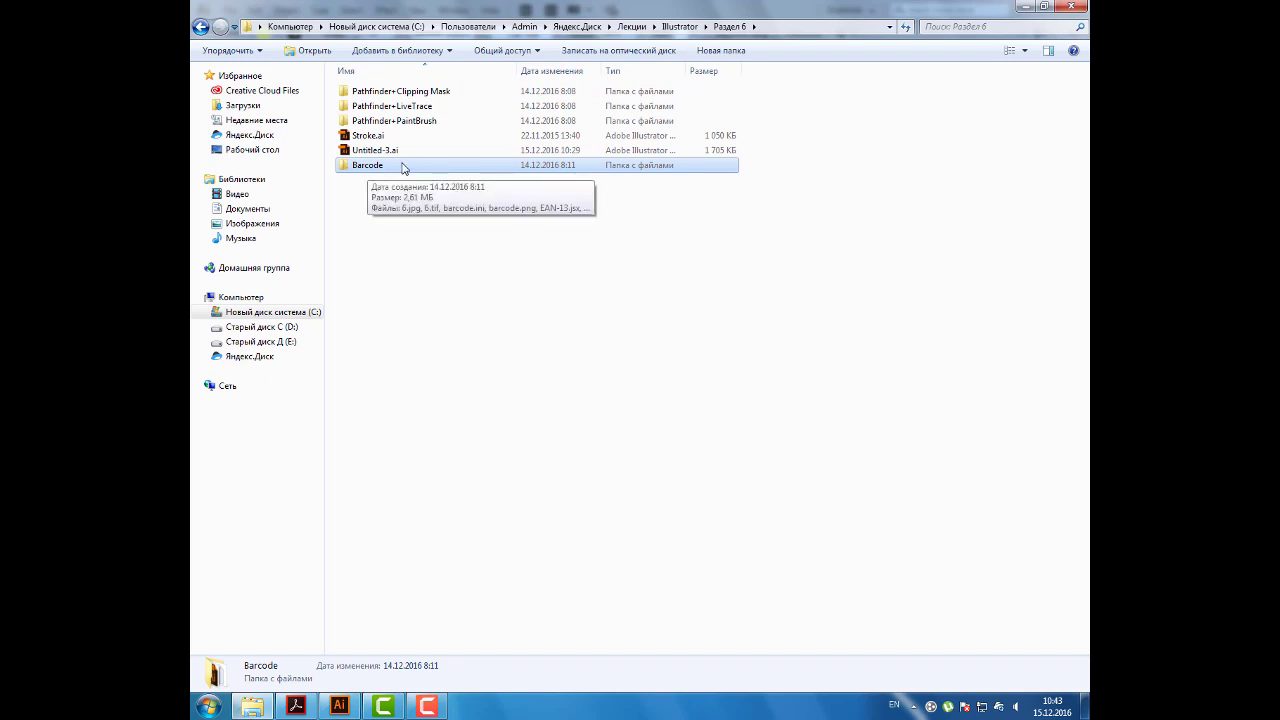
pyautogui.doubleClick(403, 167)
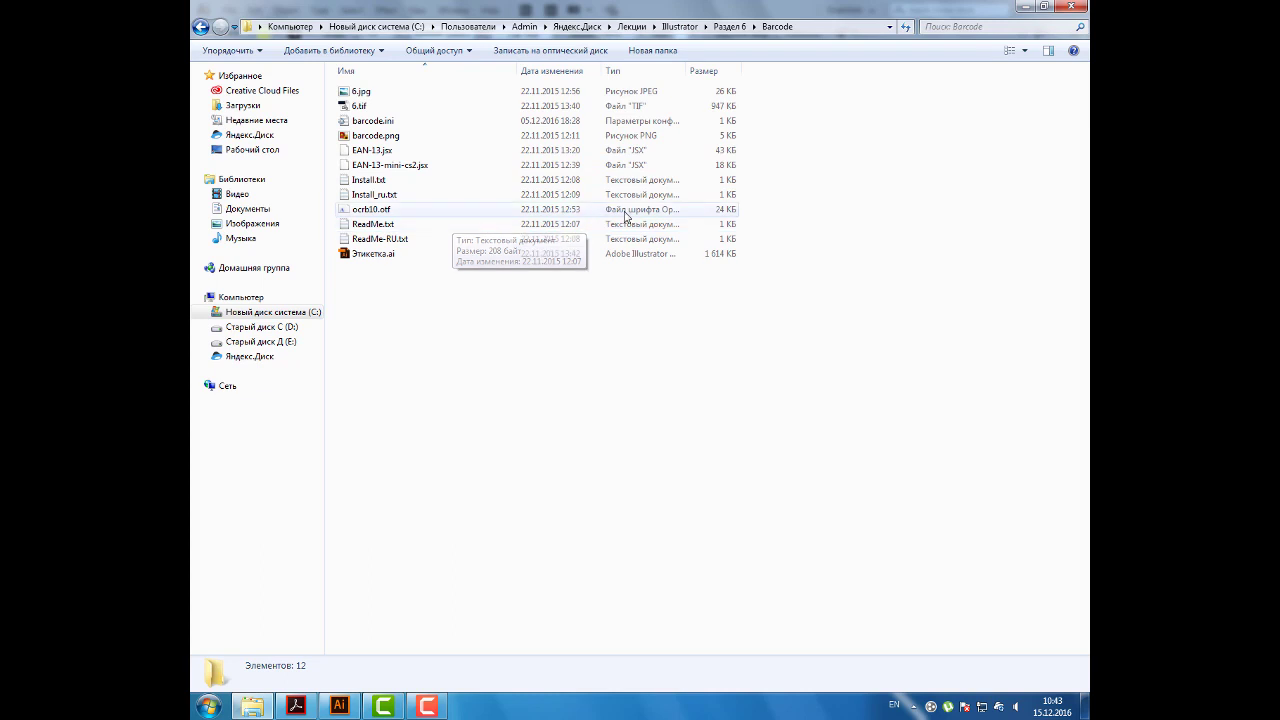
pyautogui.click(580, 210)
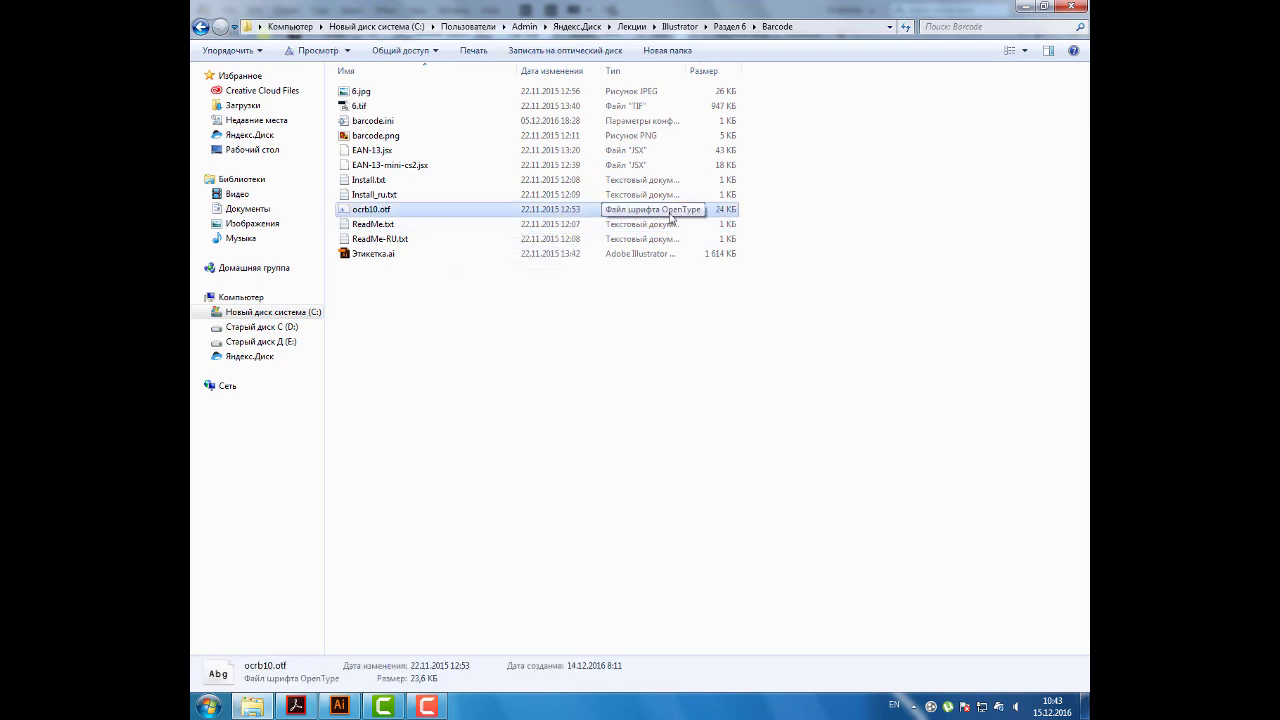
pyautogui.rightClick(671, 215)
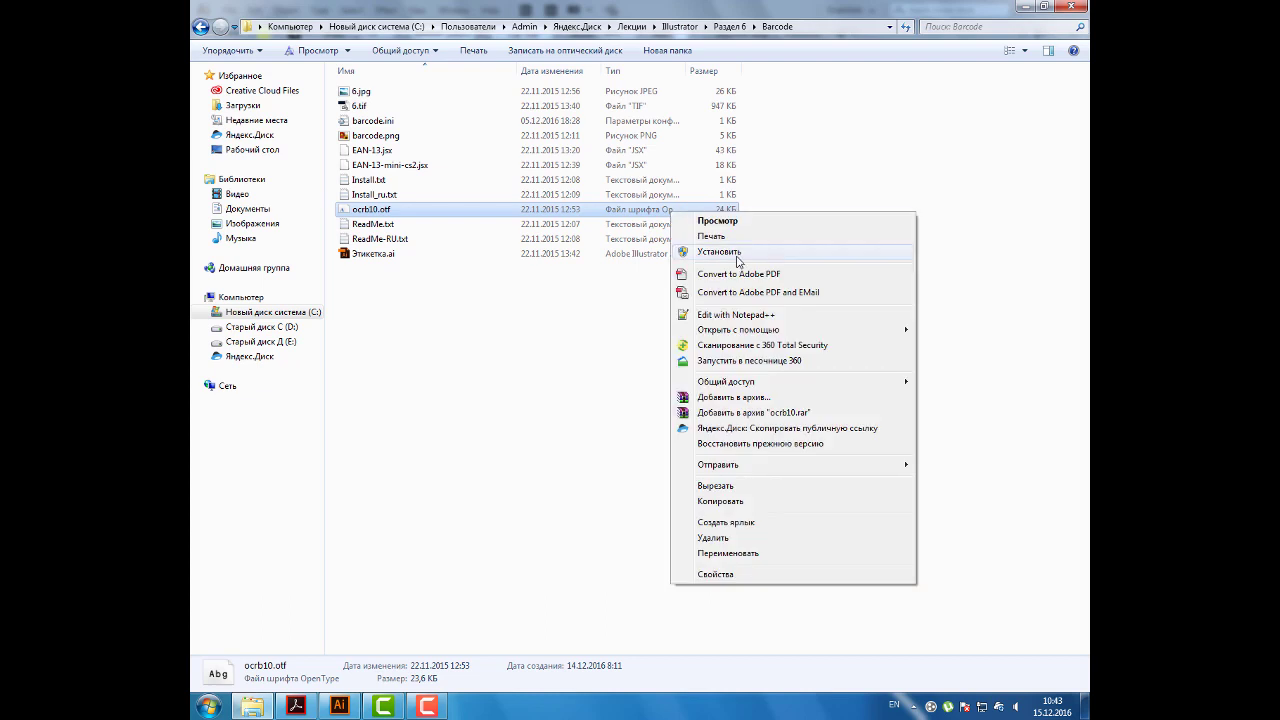
pyautogui.click(737, 252)
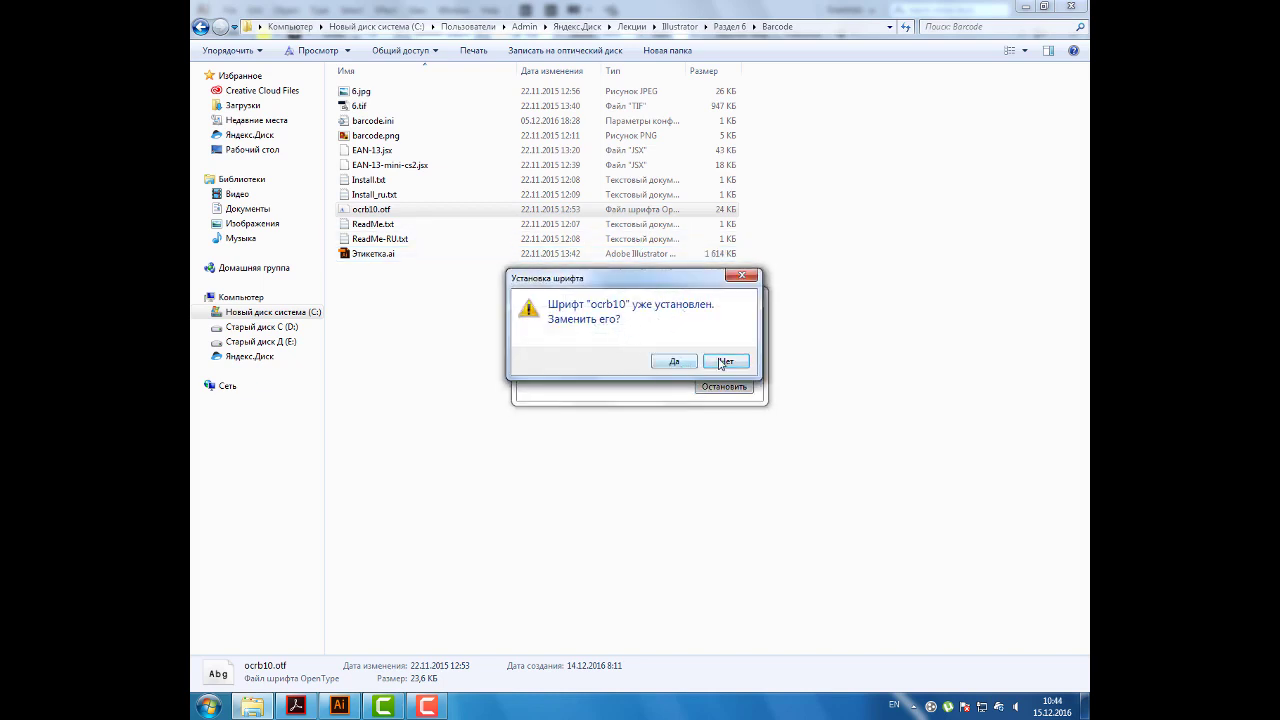
pyautogui.click(722, 364)
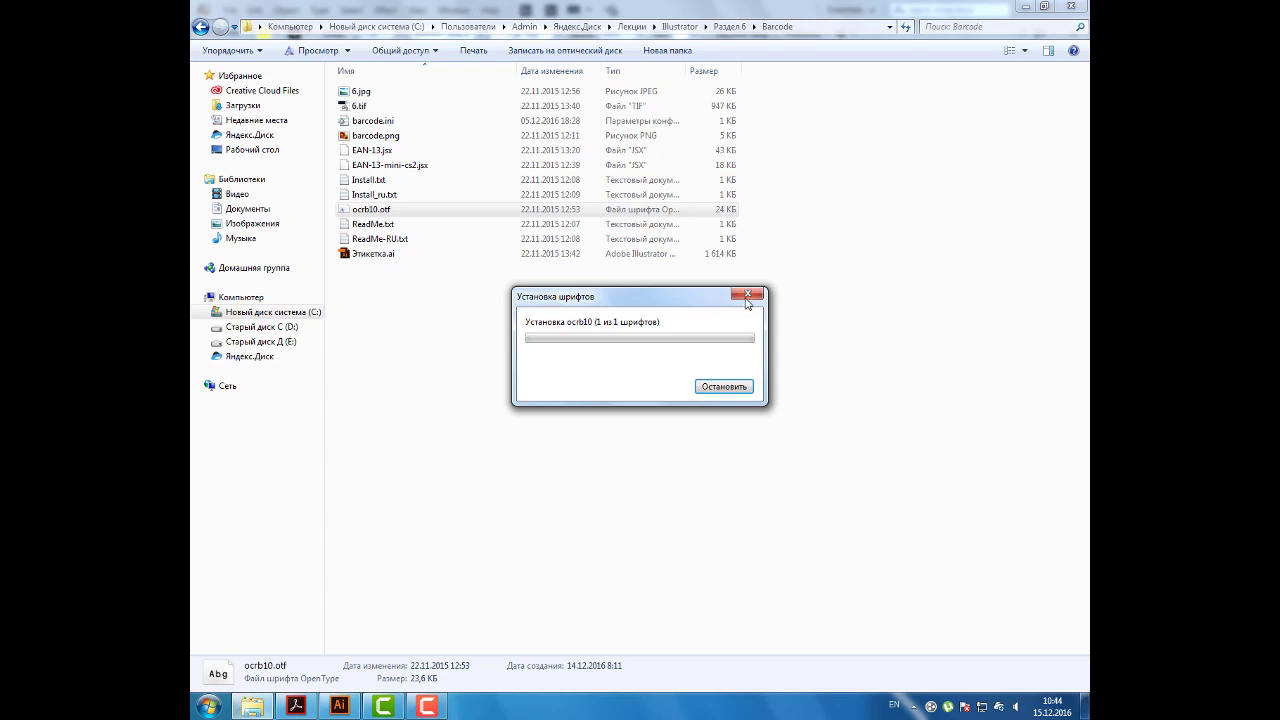
pyautogui.click(746, 296)
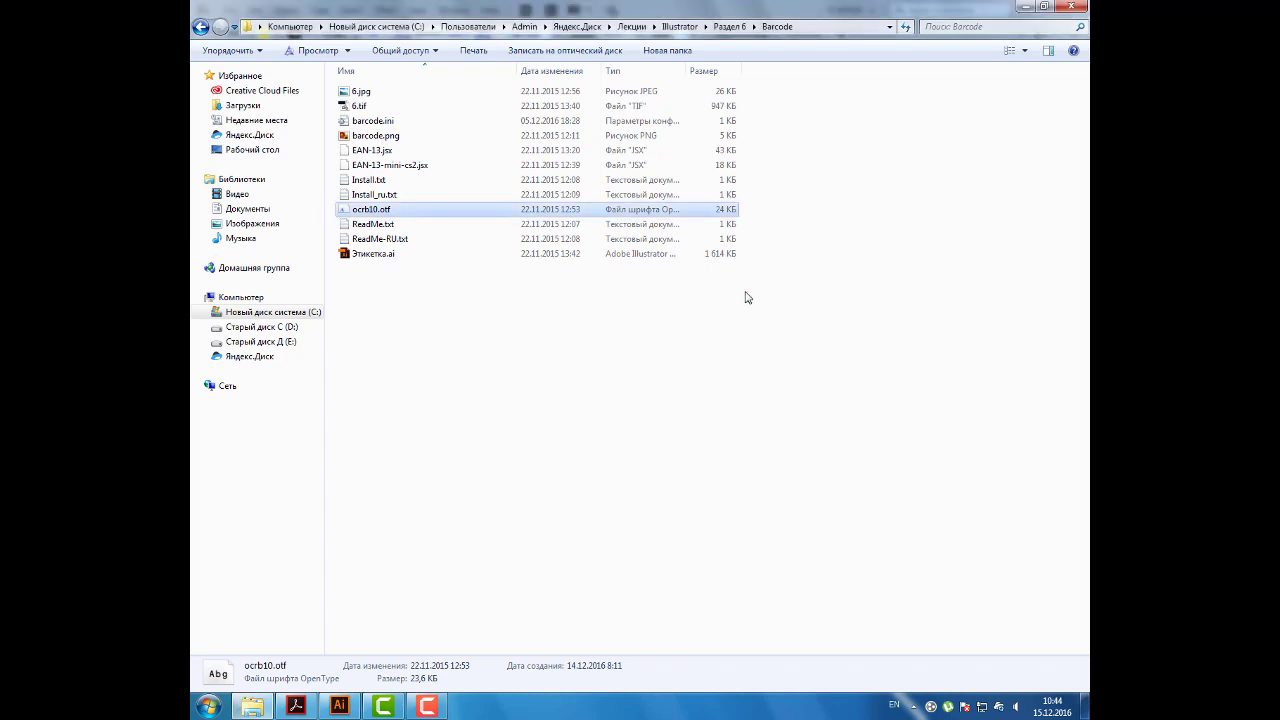
pyautogui.click(1022, 7)
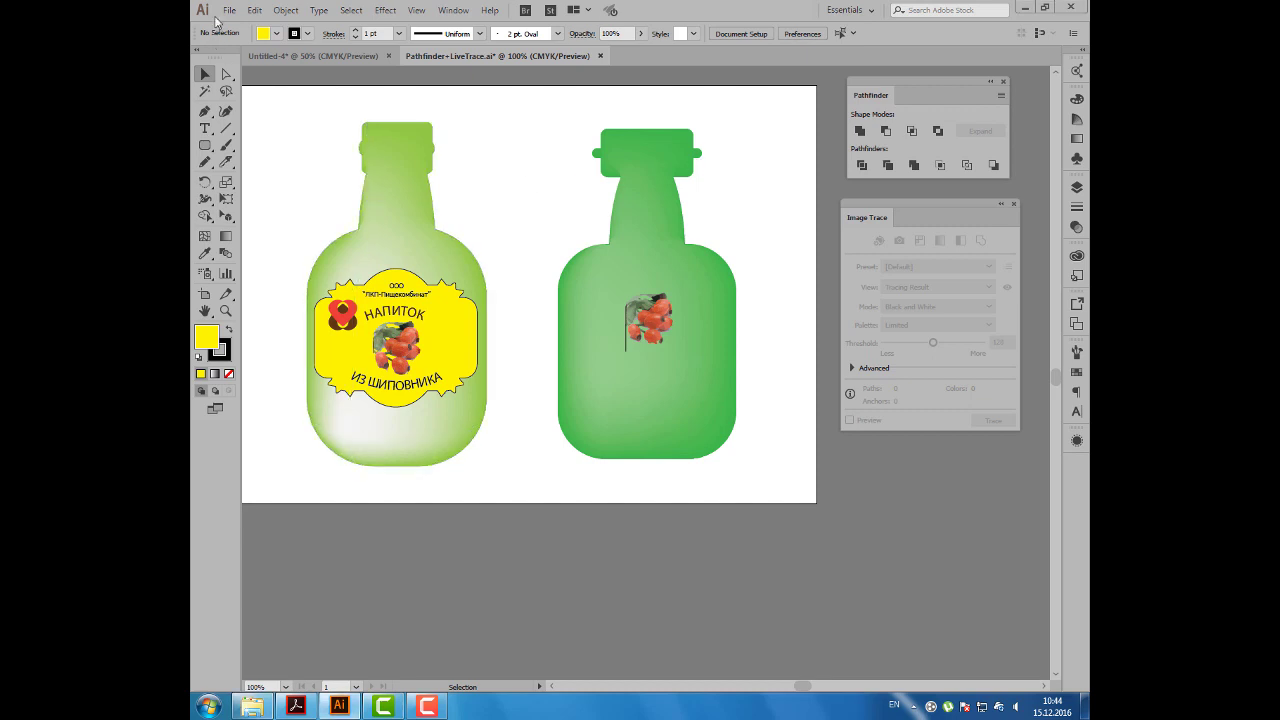
# Step: Choose EAN-13-mini-cs2.jsx from Лекции > Illustrator > Раздел 6 > Barcode as the script to run
pyautogui.press('alt')
pyautogui.press('f')
pyautogui.press('r')
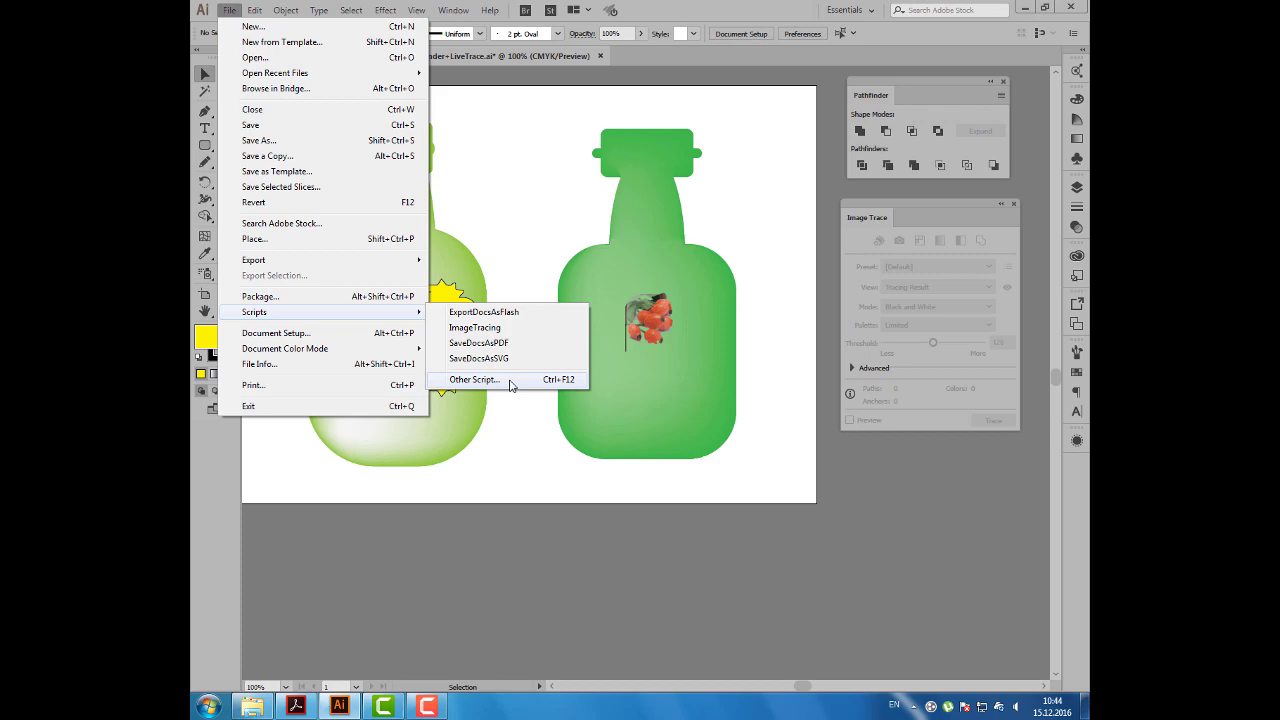
pyautogui.click(509, 381)
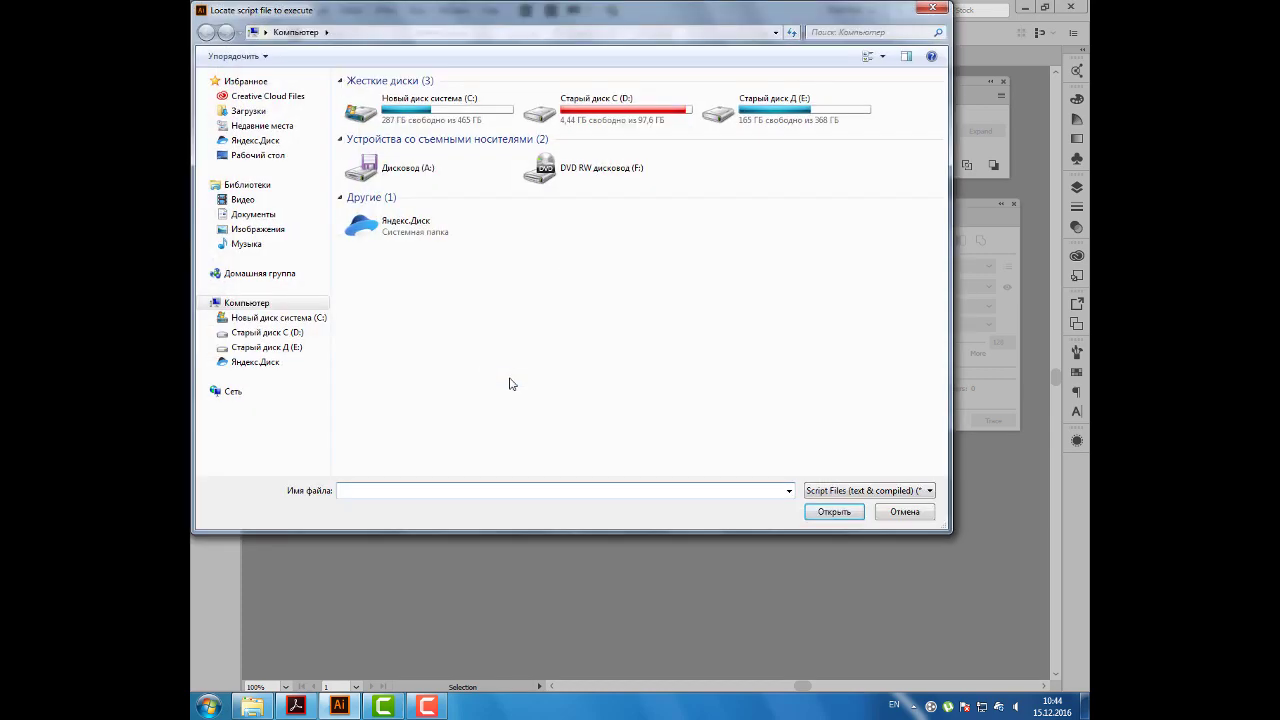
pyautogui.click(292, 363)
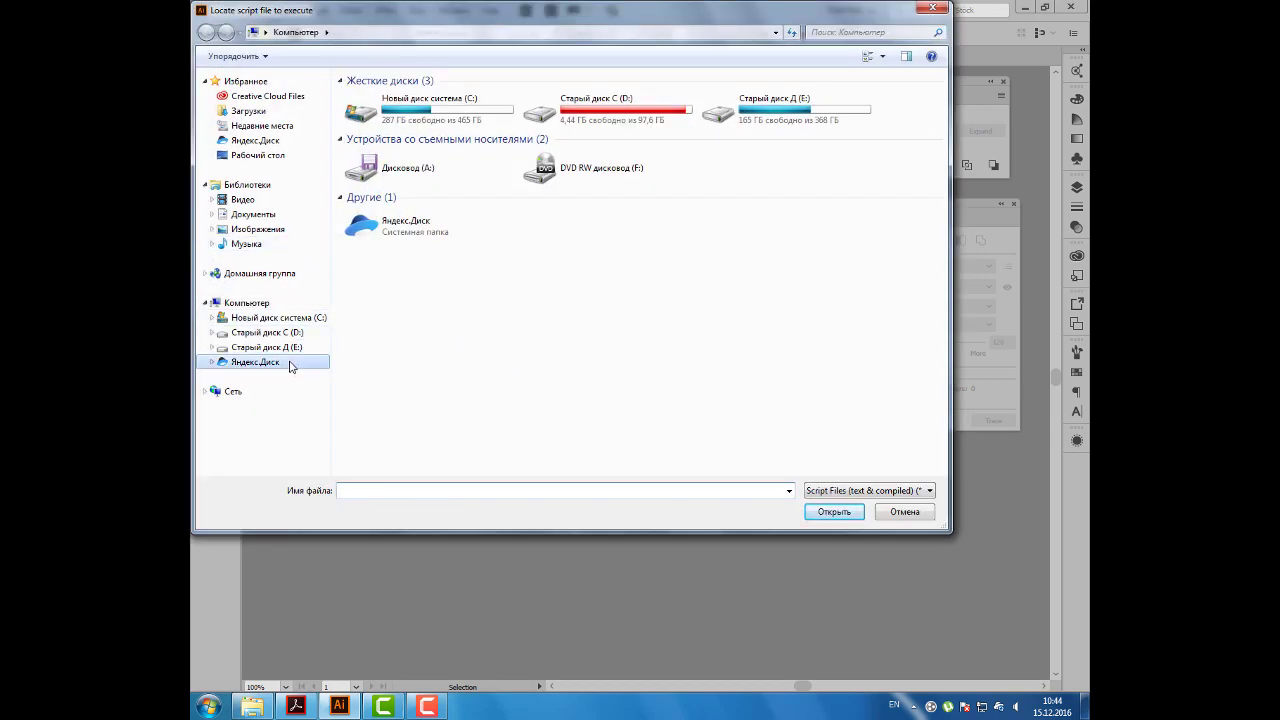
pyautogui.doubleClick(383, 466)
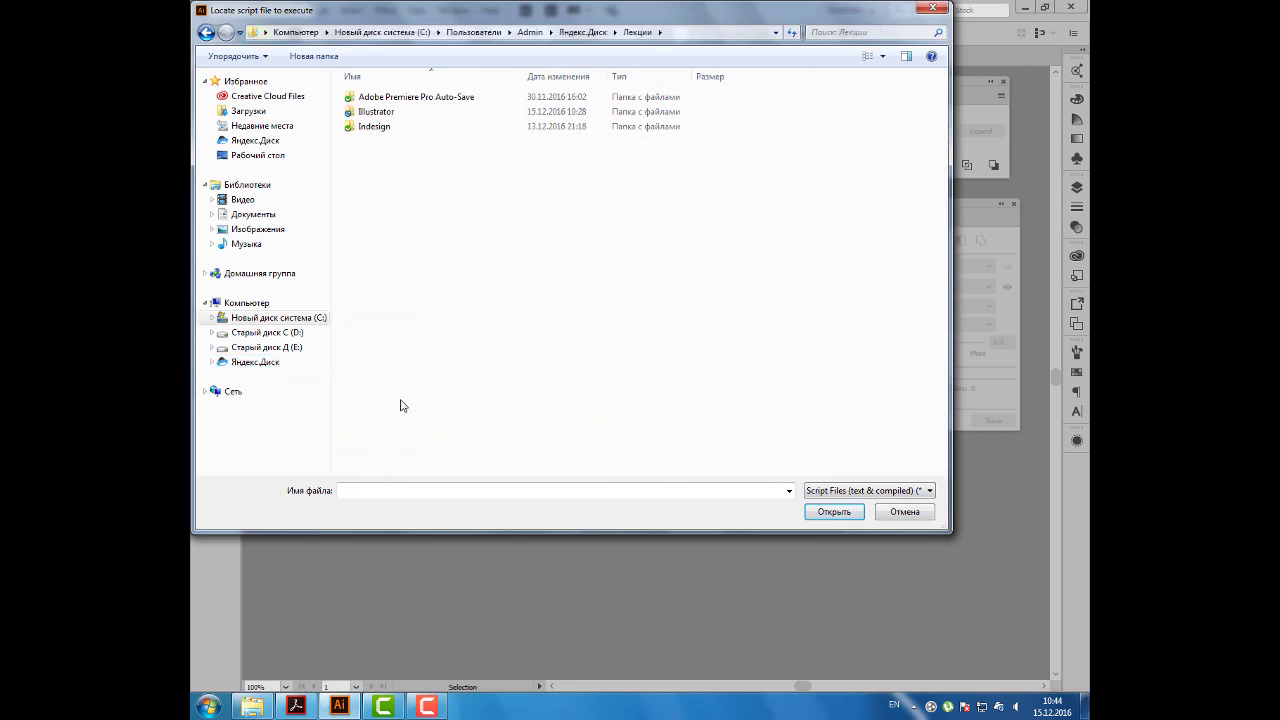
pyautogui.doubleClick(405, 113)
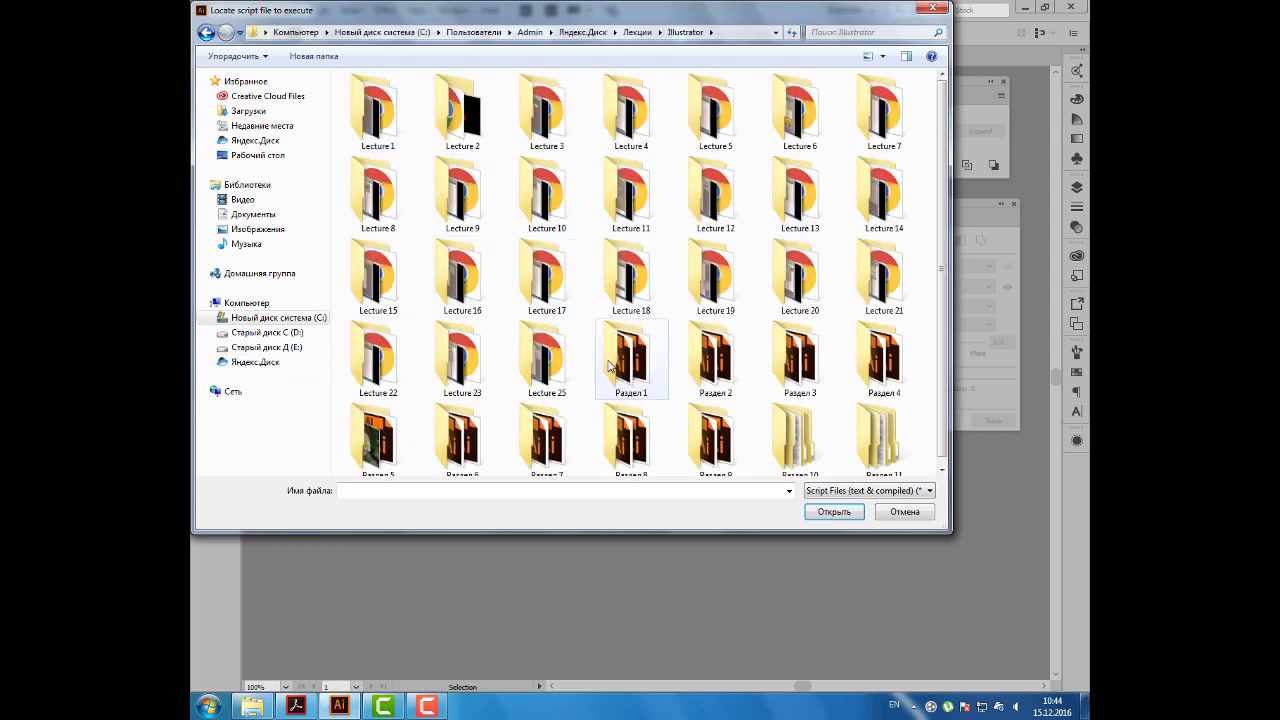
pyautogui.doubleClick(465, 440)
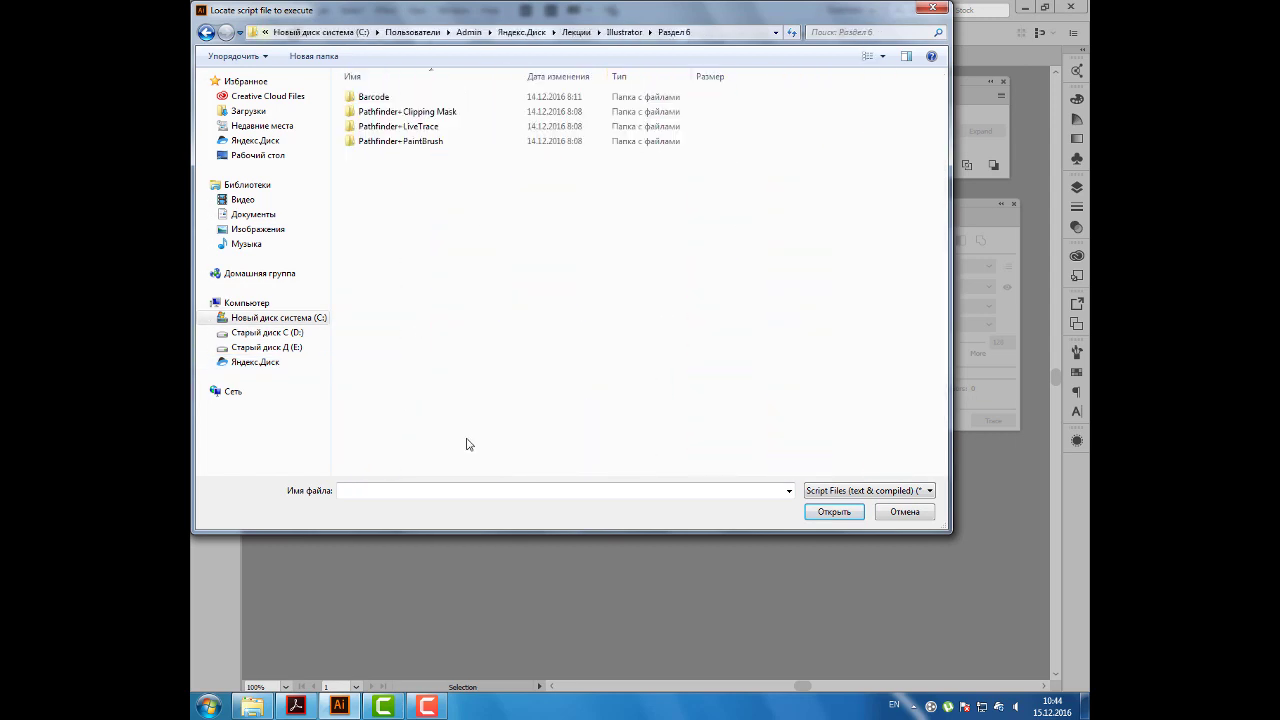
pyautogui.doubleClick(376, 97)
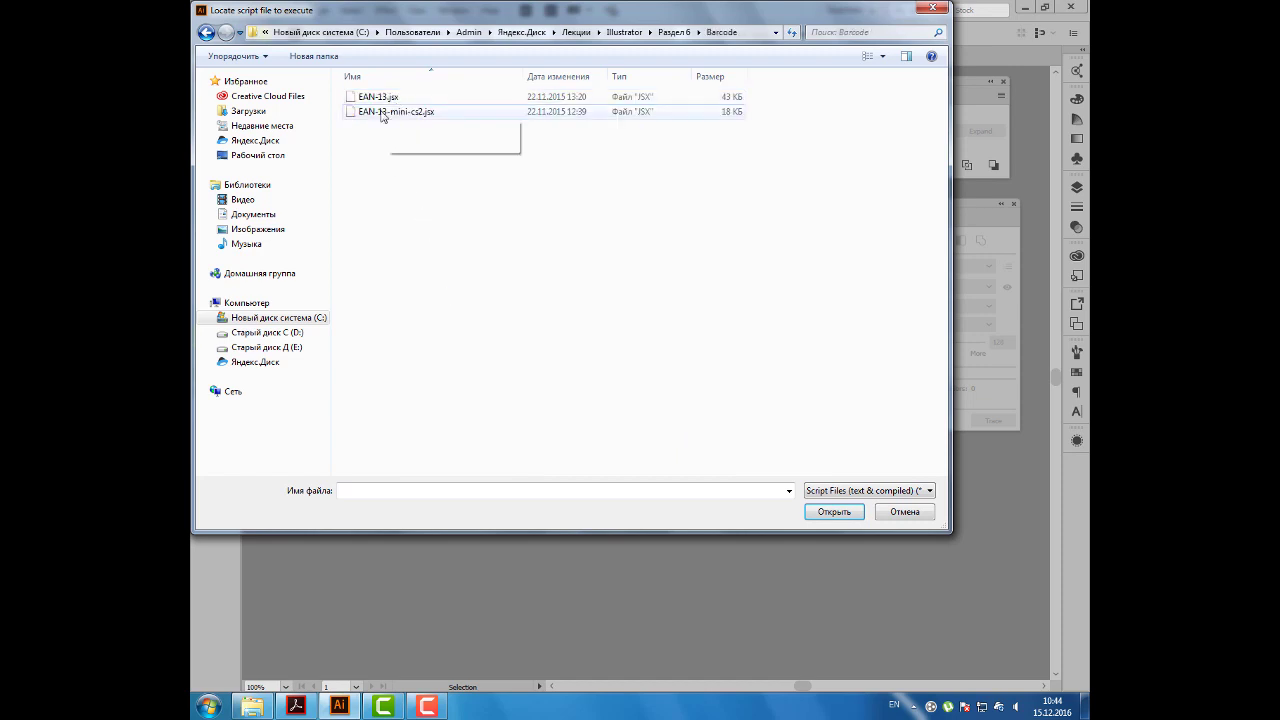
pyautogui.click(385, 112)
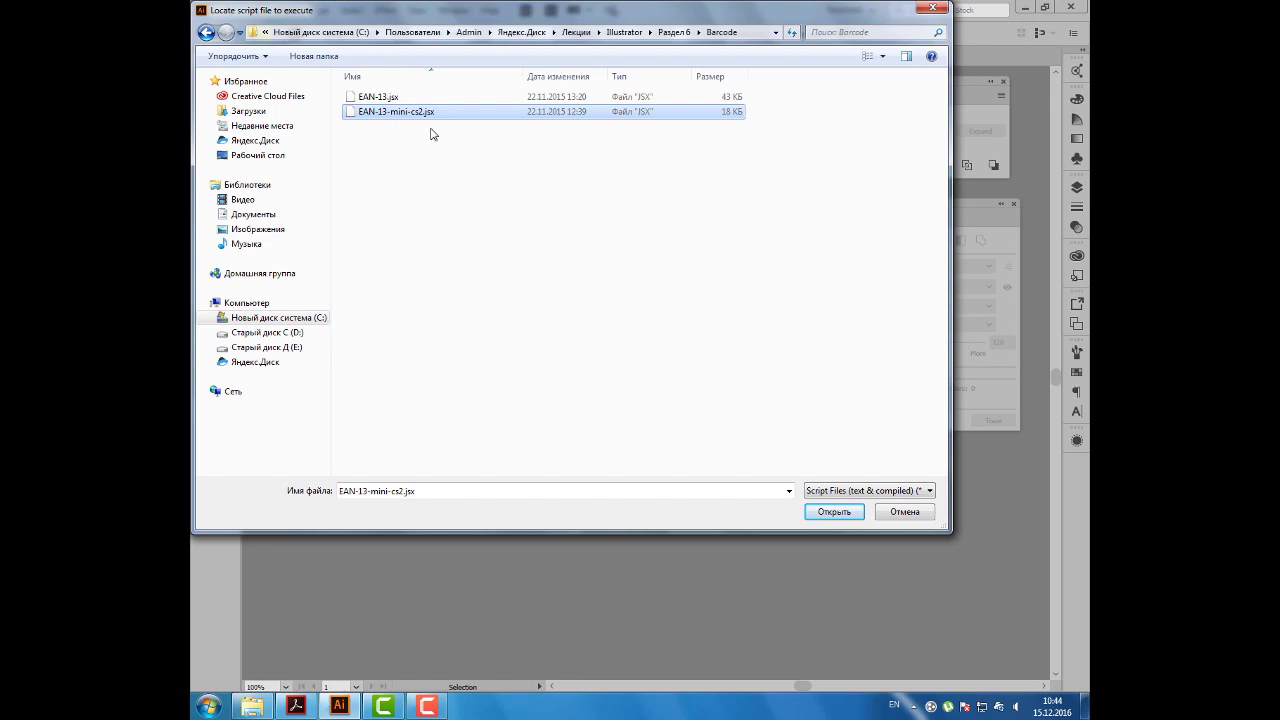
pyautogui.click(817, 517)
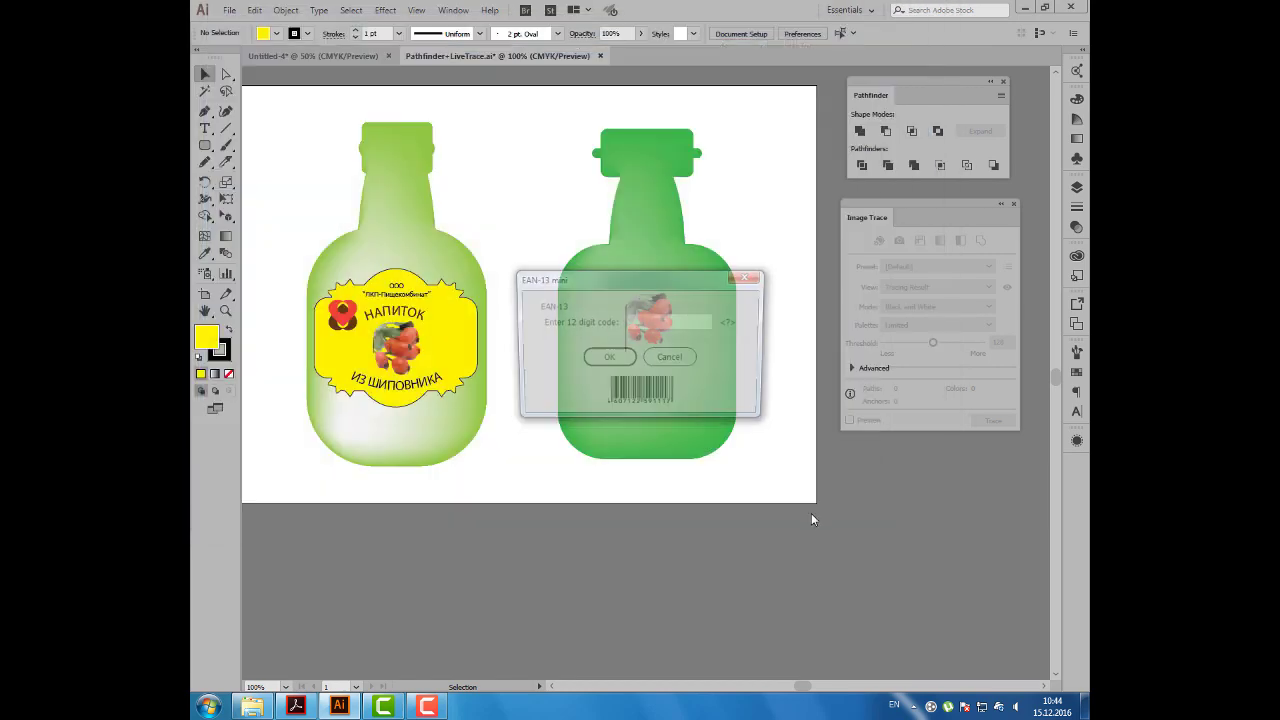
pyautogui.moveTo(662, 281); pyautogui.dragTo(659, 271)
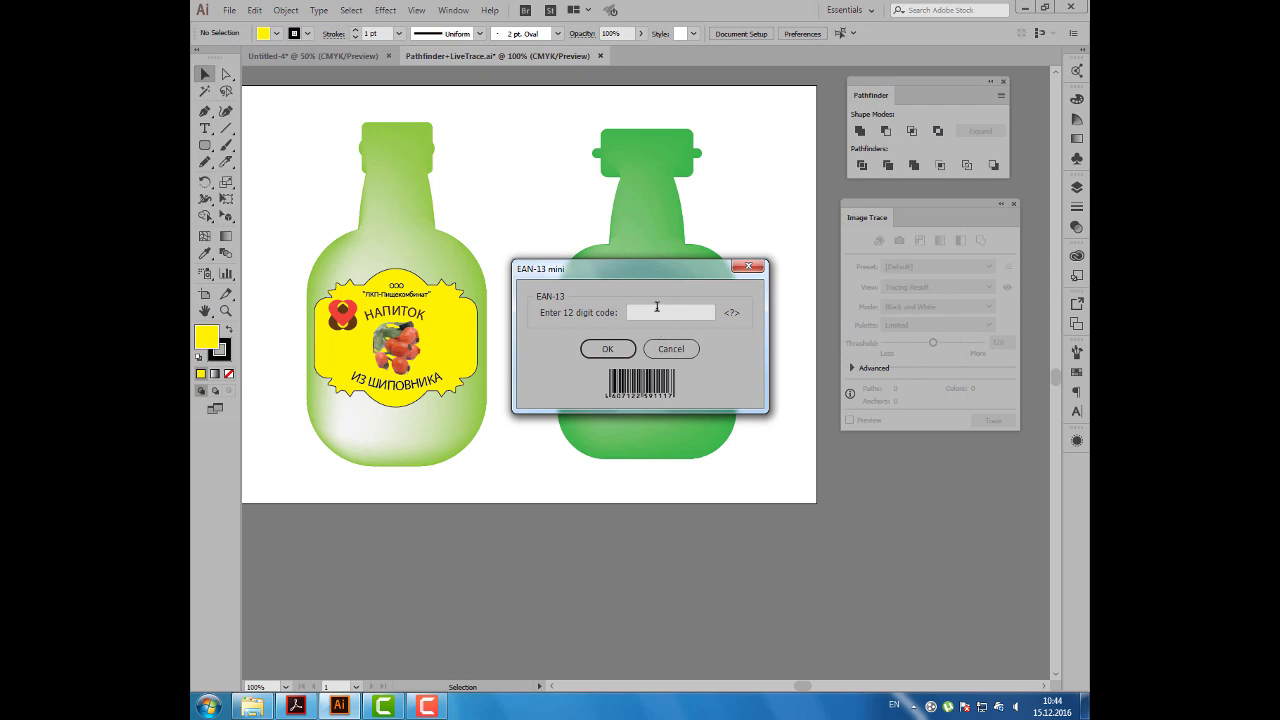
pyautogui.click(657, 310)
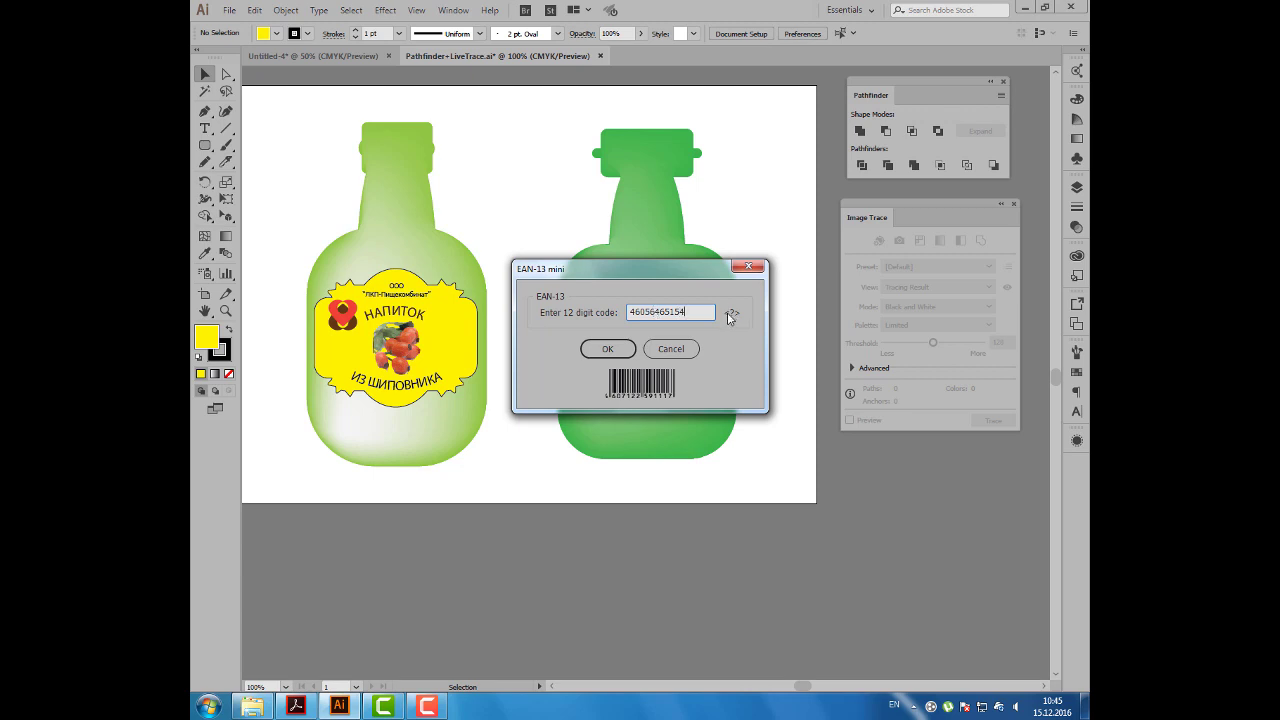
pyautogui.click(607, 352)
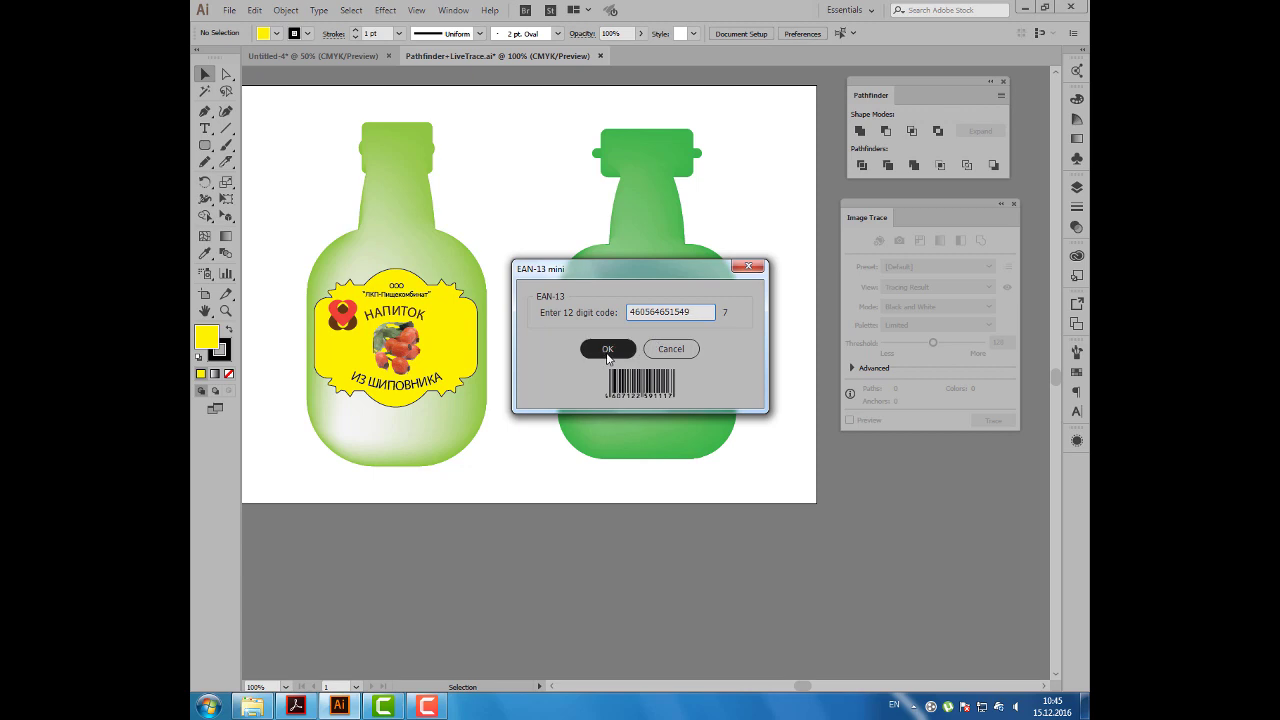
# Step: Move the barcode between the two bottles and paste the yellow label in front
pyautogui.moveTo(268, 158); pyautogui.dragTo(515, 187)
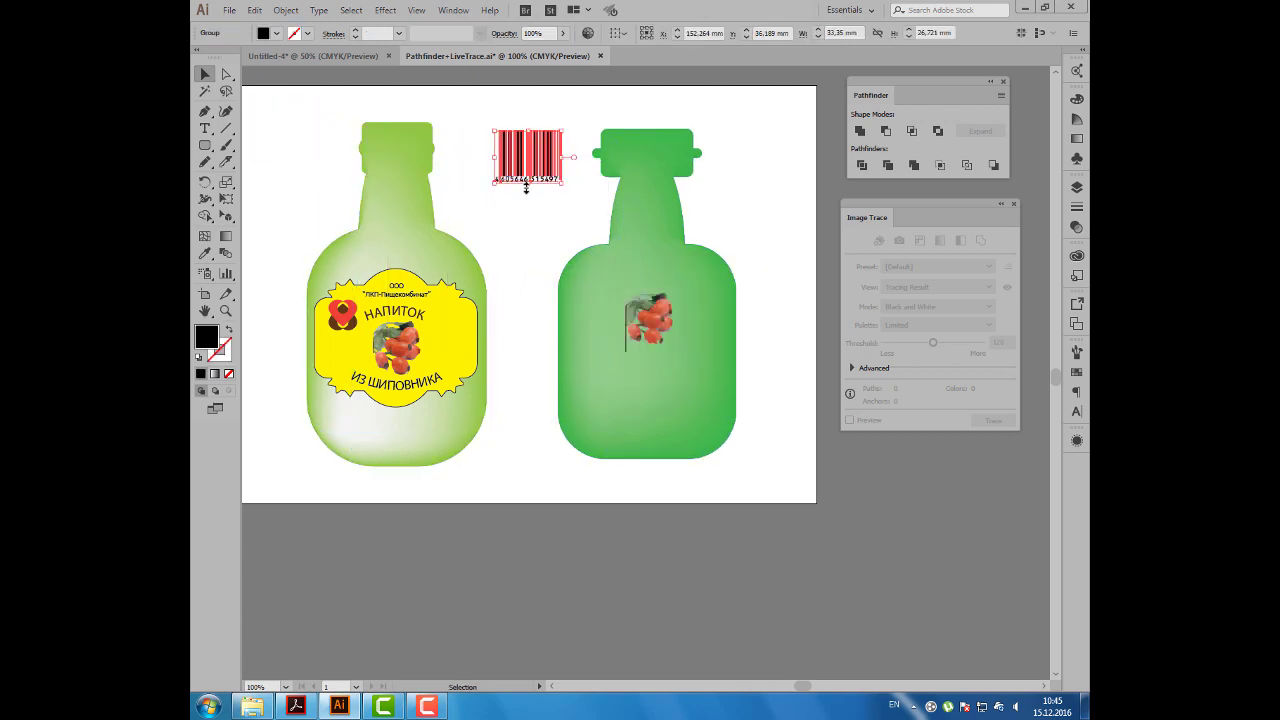
pyautogui.scroll(2, 511, 160)
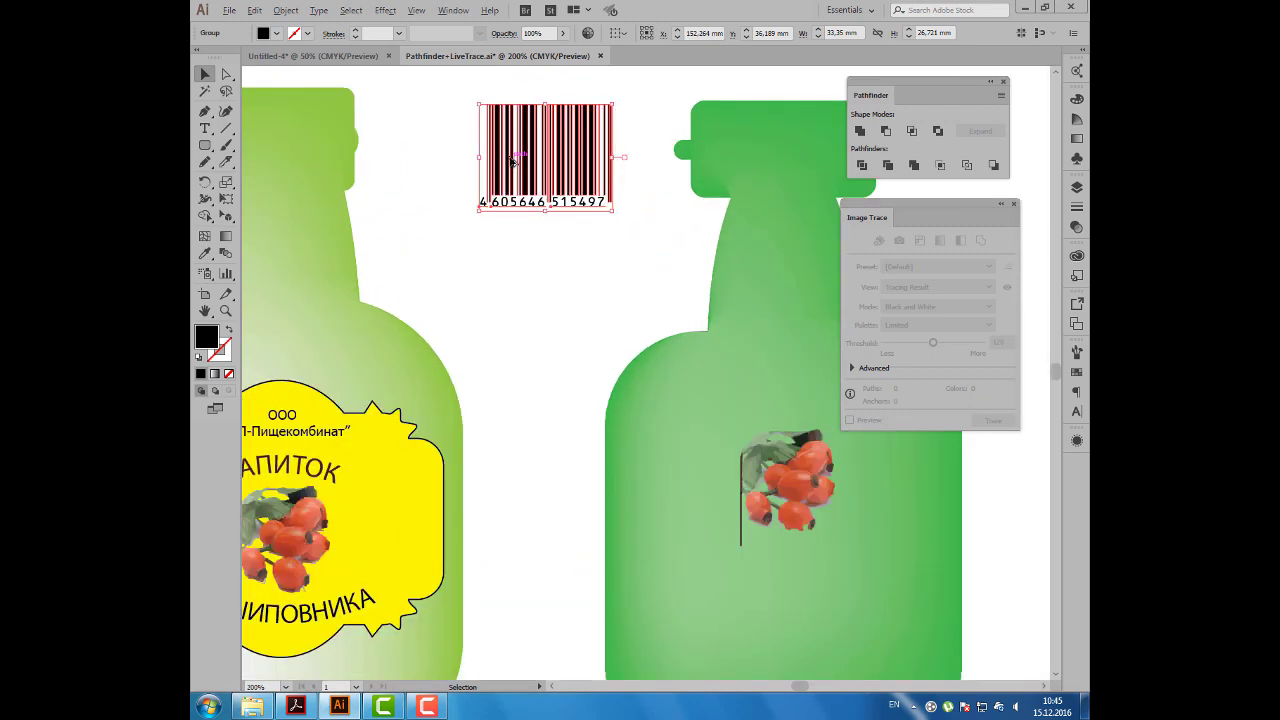
pyautogui.scroll(-2, 511, 160)
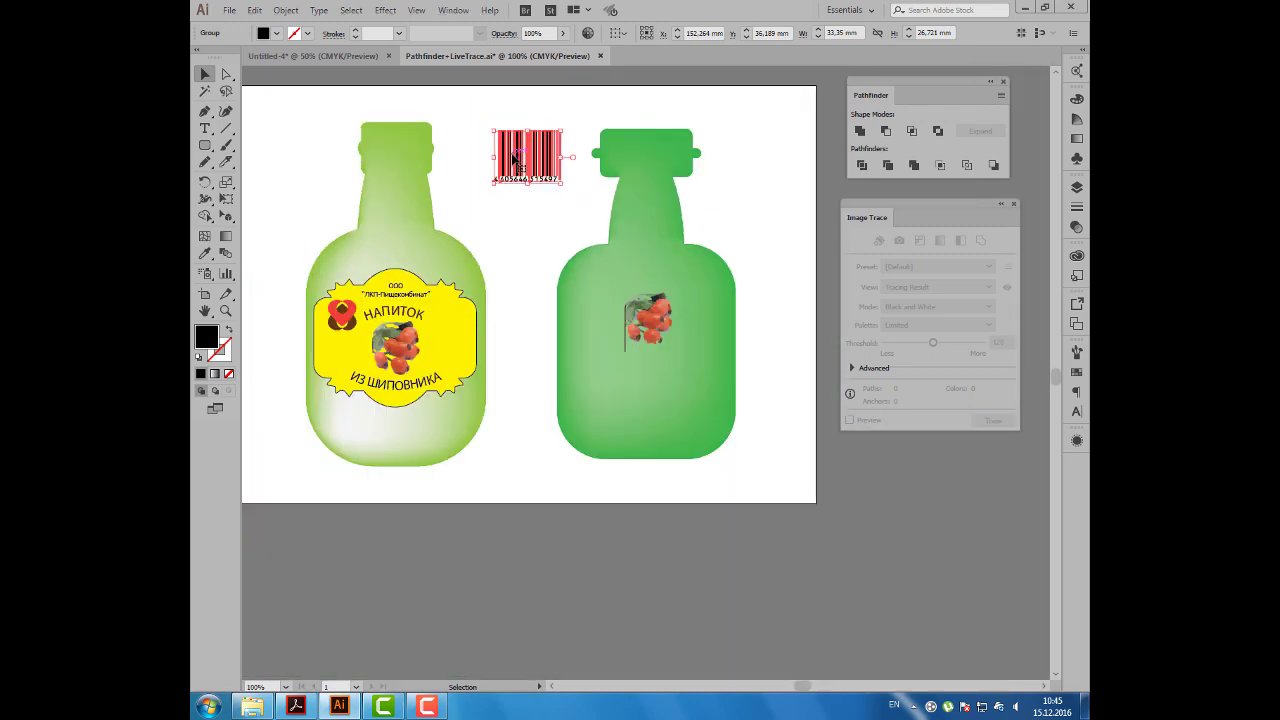
pyautogui.press('a')
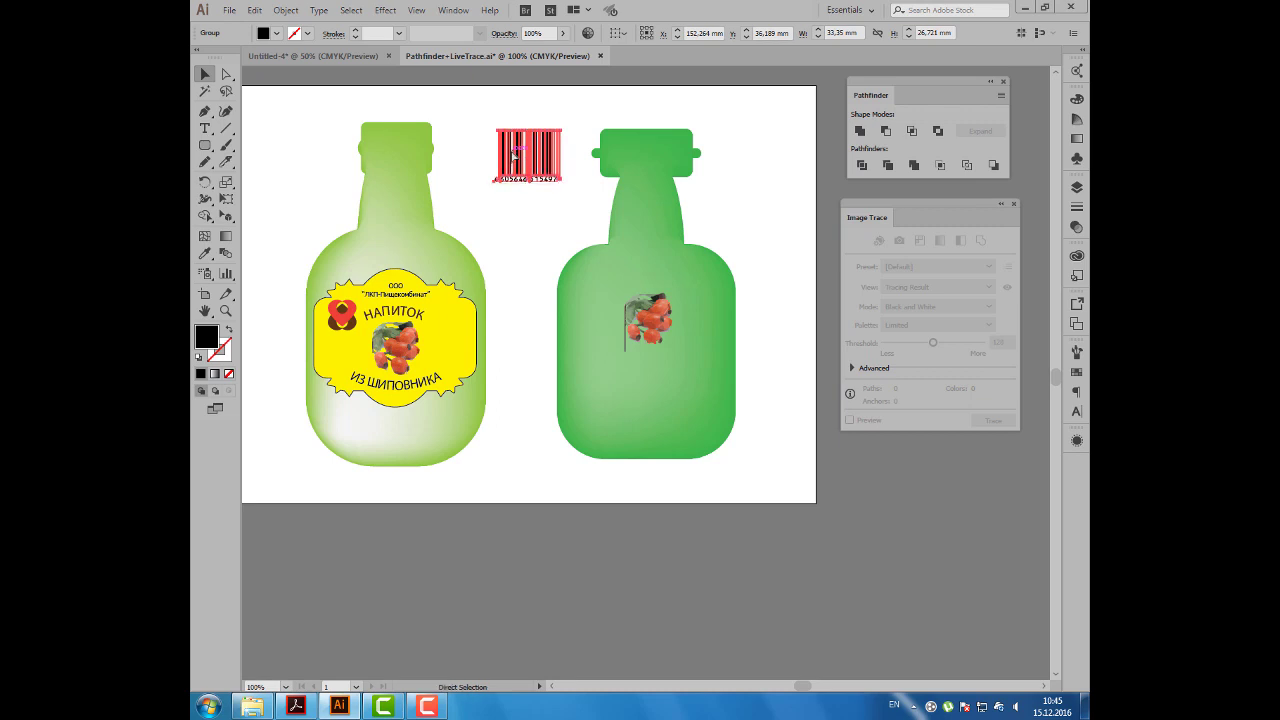
pyautogui.hotkey('ctrl', 'f')
pyautogui.keyDown('shift'); pyautogui.click(666, 242); pyautogui.keyUp('shift')
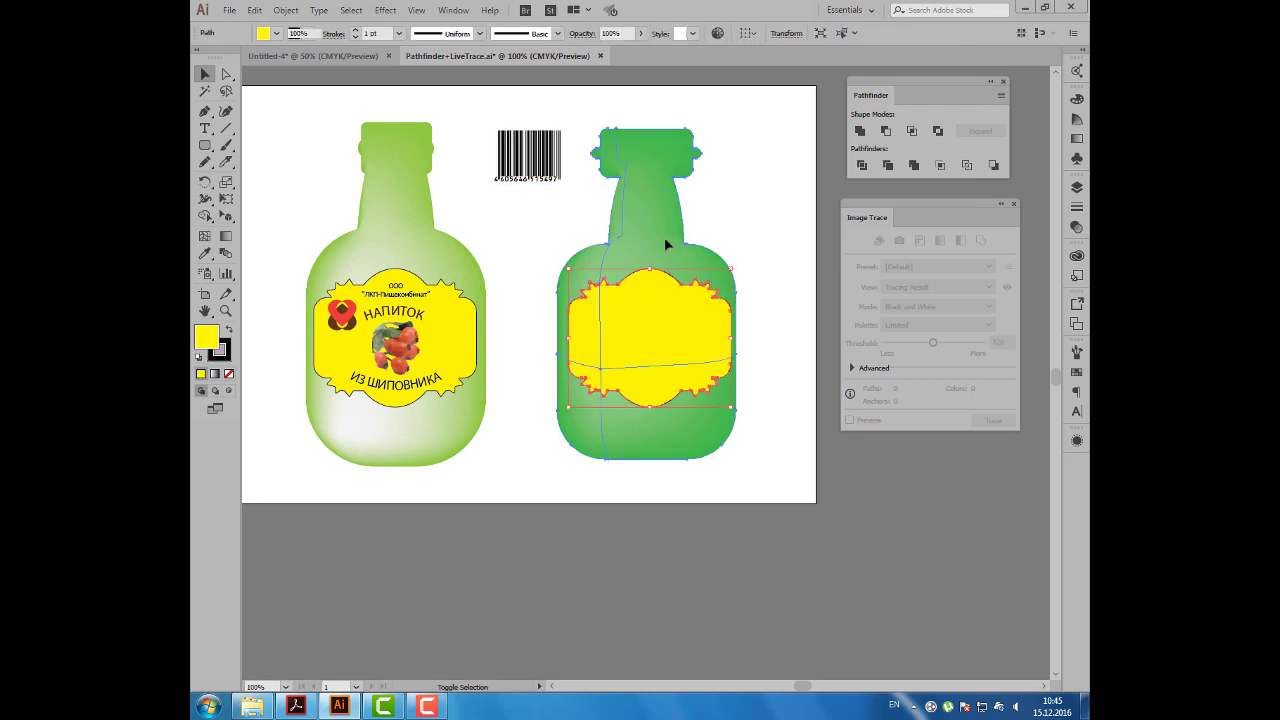
pyautogui.rightClick(665, 242)
pyautogui.moveTo(705, 379)
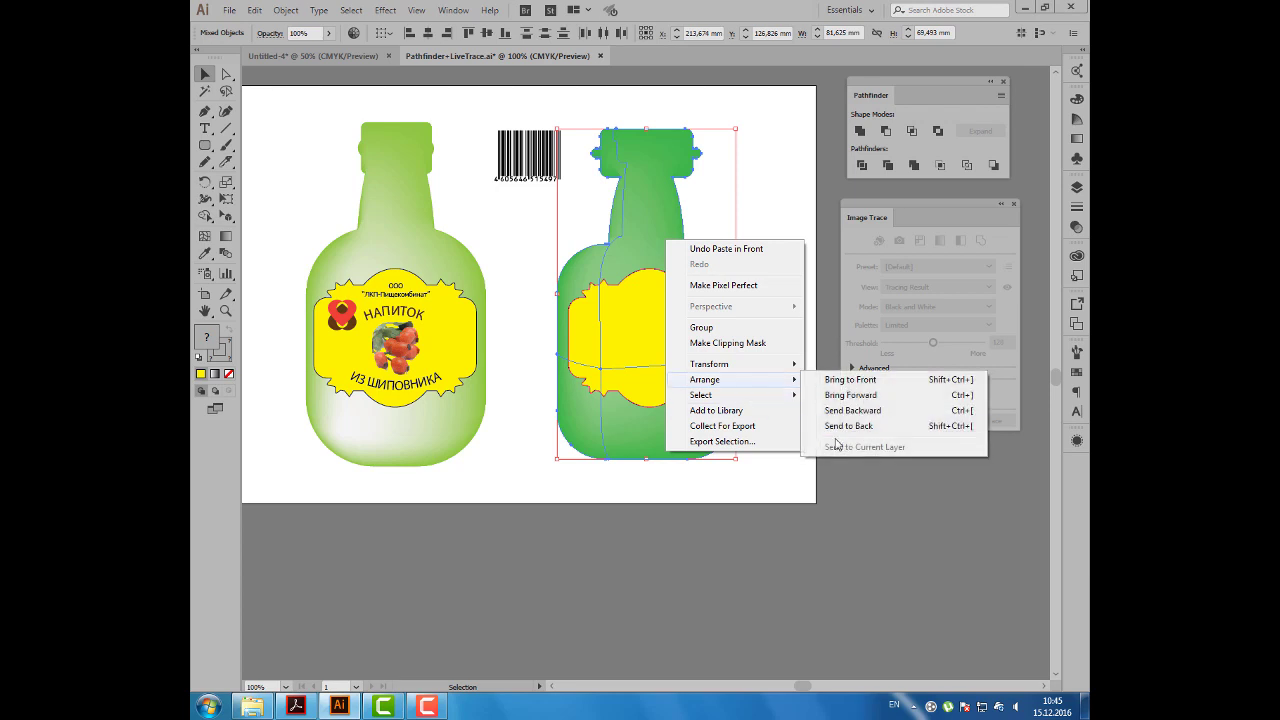
pyautogui.click(838, 426)
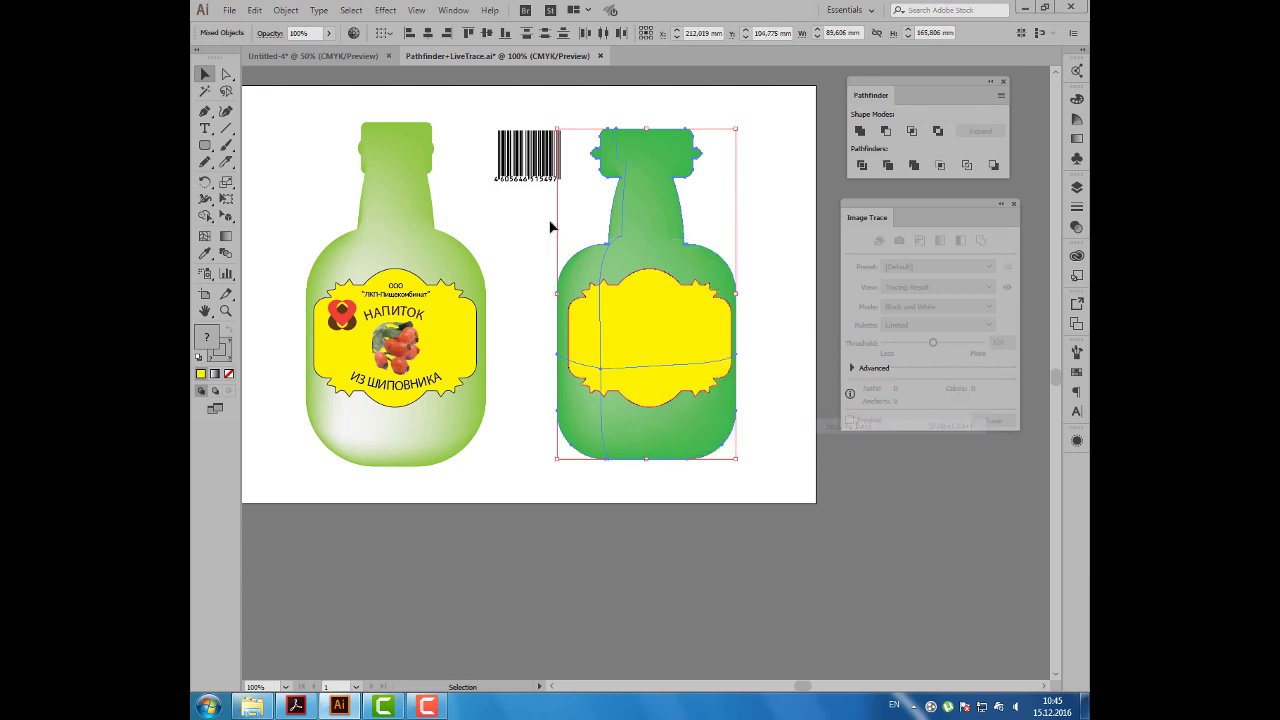
# Step: Send the green bottle and its label to the back, then move the label aside
pyautogui.moveTo(536, 150); pyautogui.dragTo(524, 186)
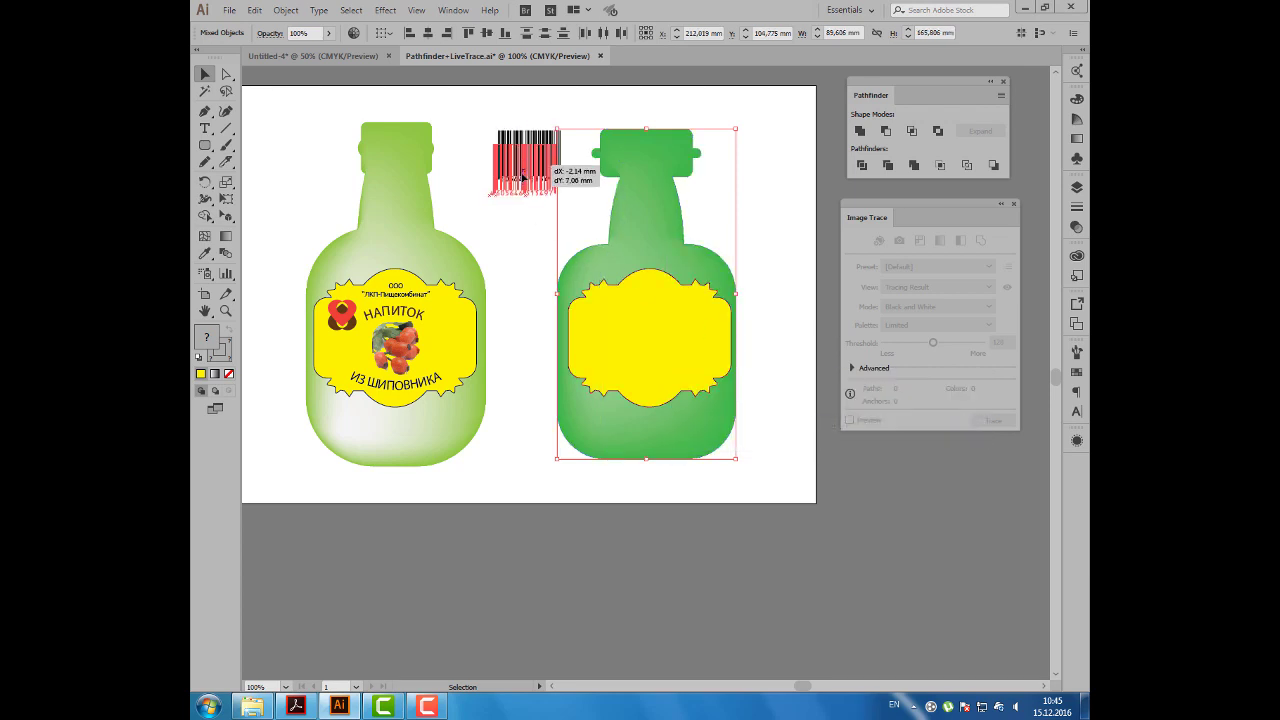
pyautogui.click(650, 292)
pyautogui.keyDown('shift'); pyautogui.click(652, 230); pyautogui.keyUp('shift')
pyautogui.moveTo(700, 364)
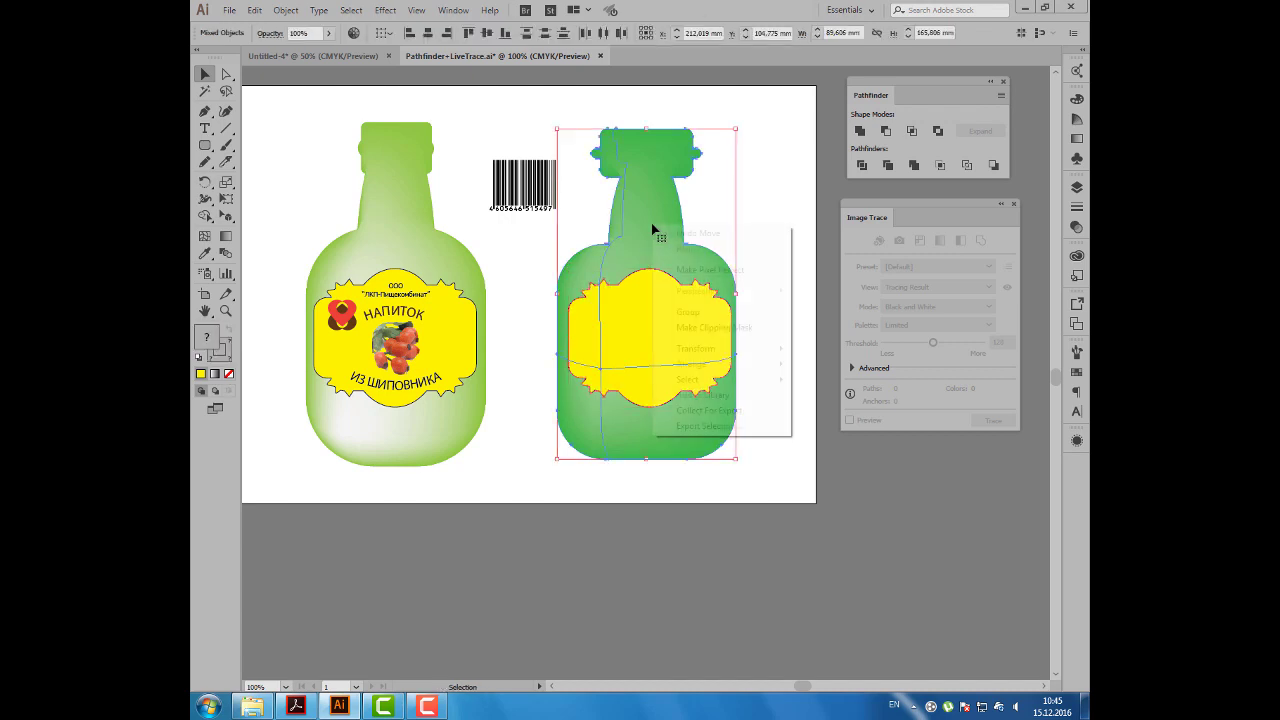
pyautogui.rightClick(653, 229)
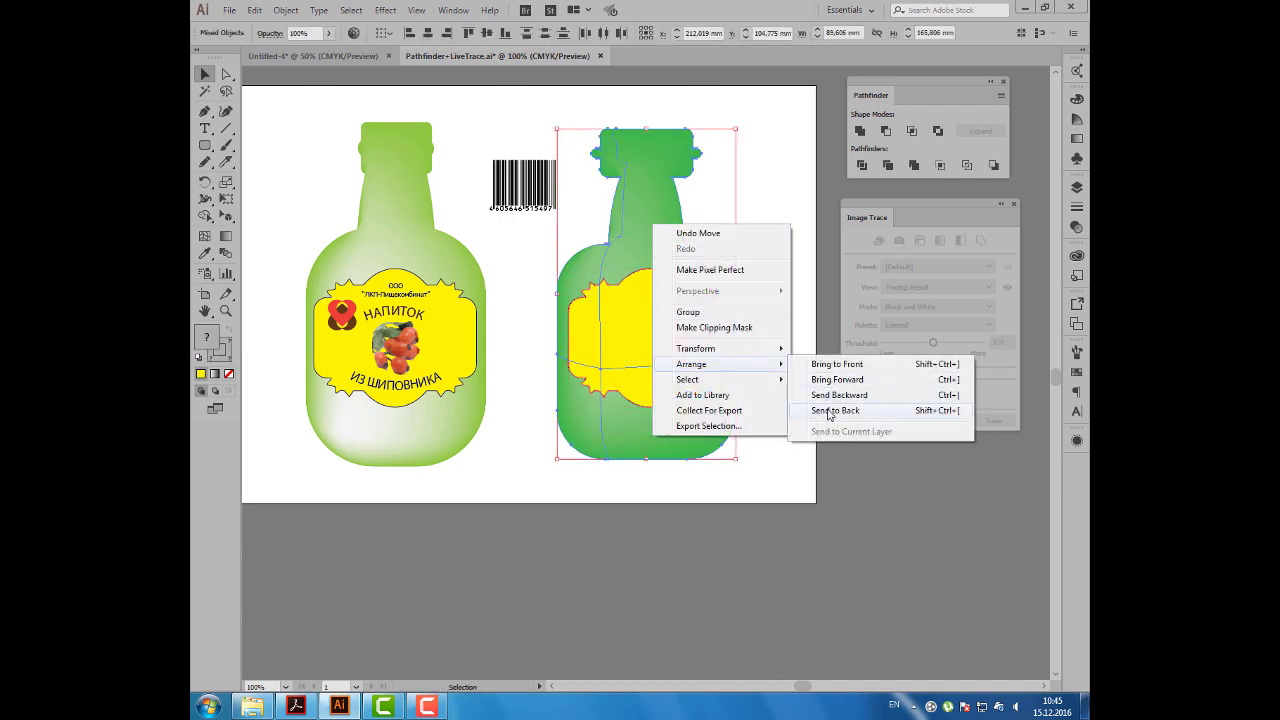
pyautogui.click(835, 410)
pyautogui.click(770, 300)
pyautogui.moveTo(654, 317); pyautogui.dragTo(714, 240)
# Step: Bring the rosehip image to the front and move the yellow label back onto the bottle body
pyautogui.click(645, 318)
pyautogui.rightClick(656, 335)
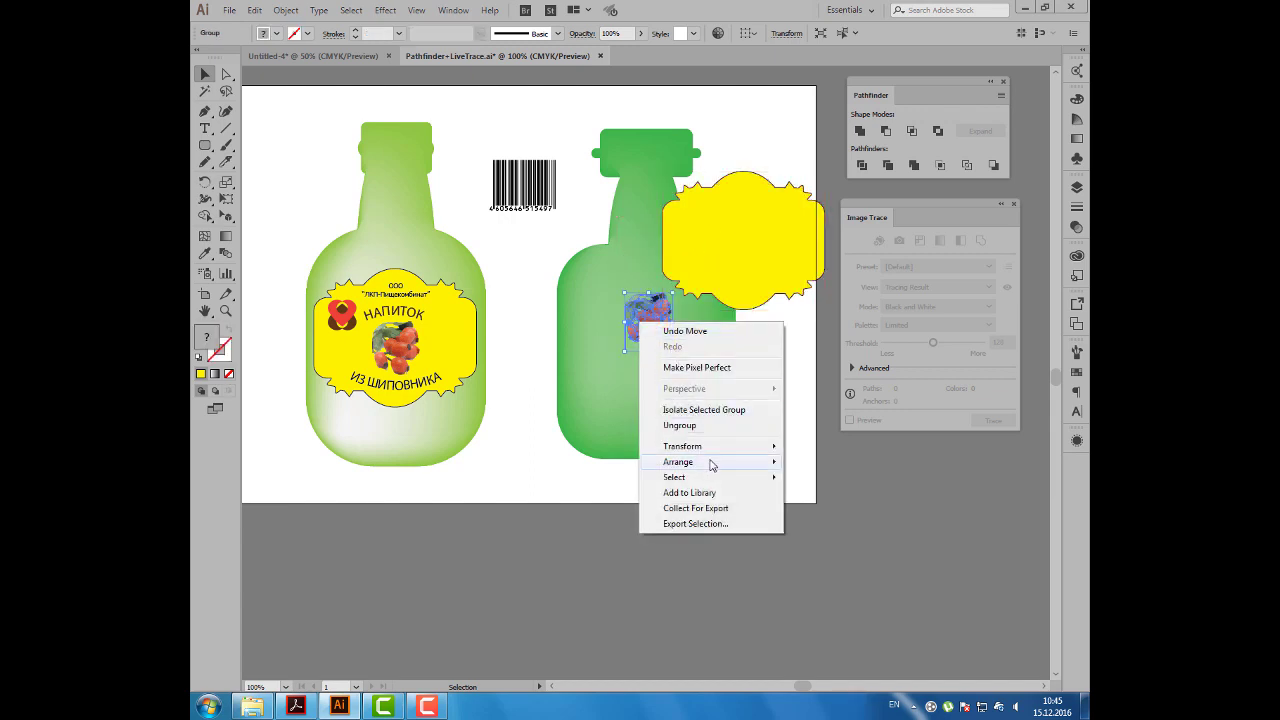
pyautogui.click(810, 457)
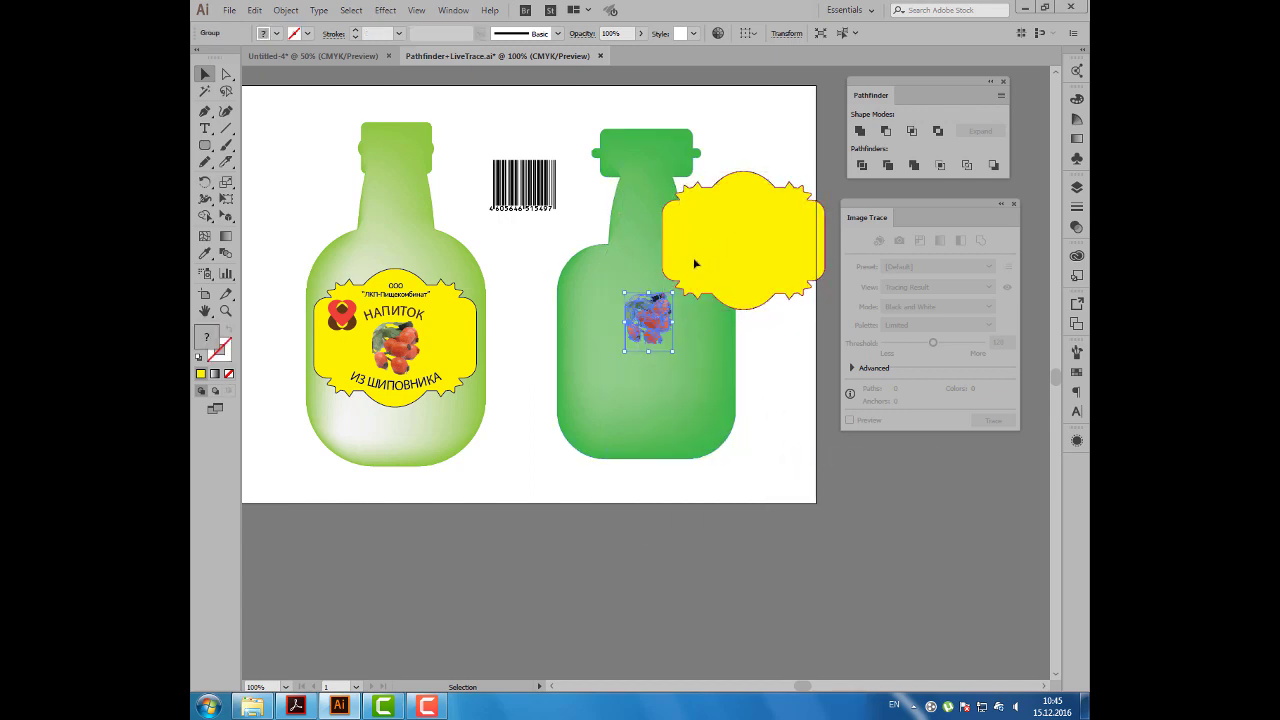
pyautogui.moveTo(712, 238); pyautogui.dragTo(620, 328)
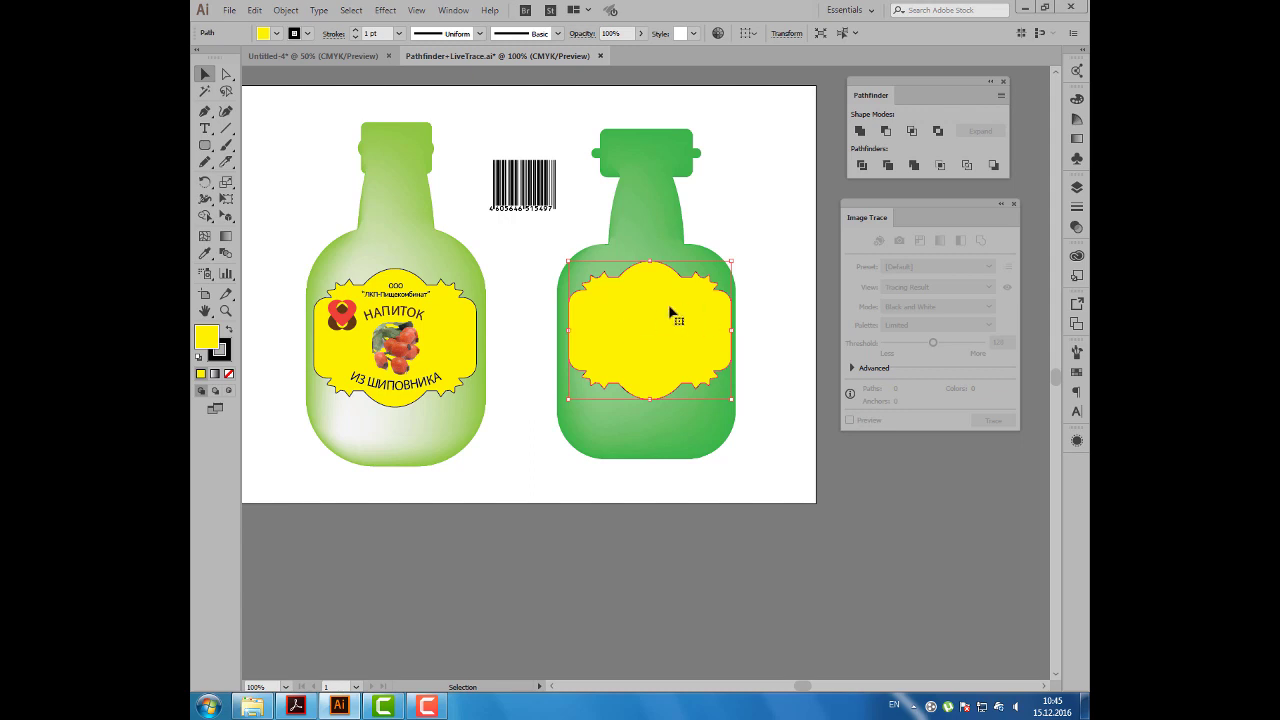
pyautogui.click(1077, 187)
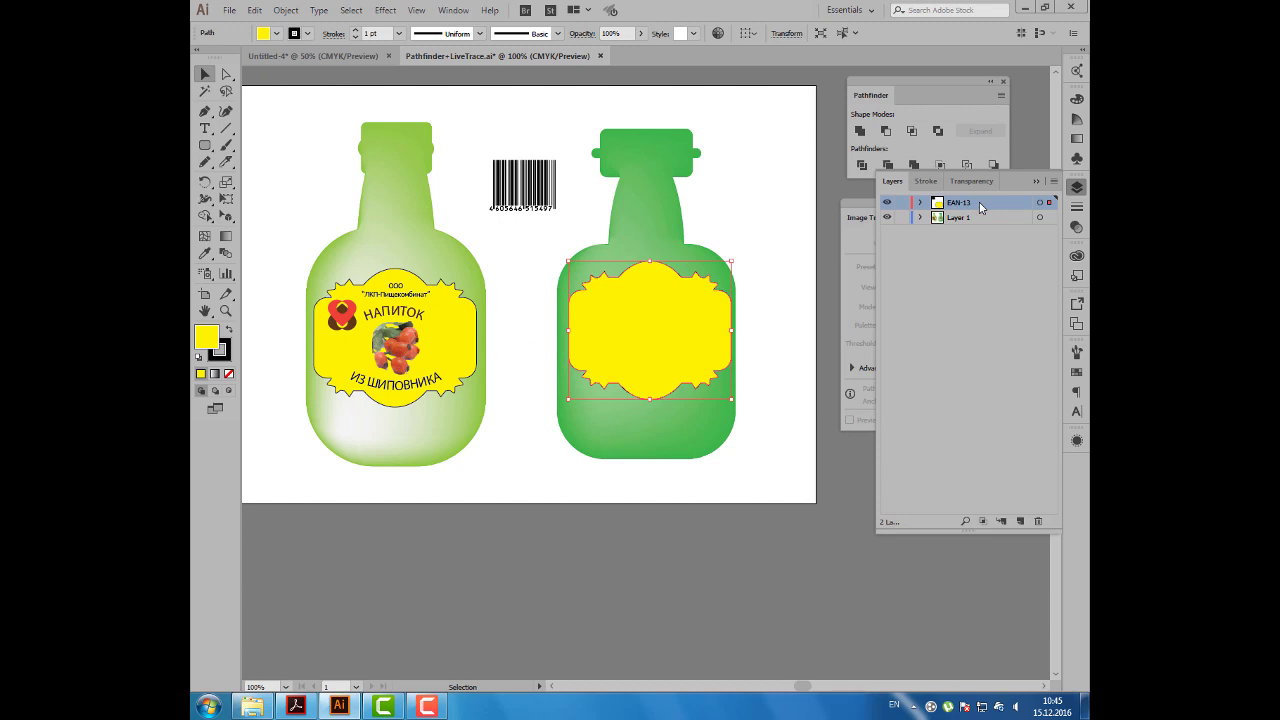
# Step: Move the label path into Layer 1 and send the green bottle backward behind it
pyautogui.click(920, 202)
pyautogui.moveTo(966, 232); pyautogui.dragTo(963, 254)
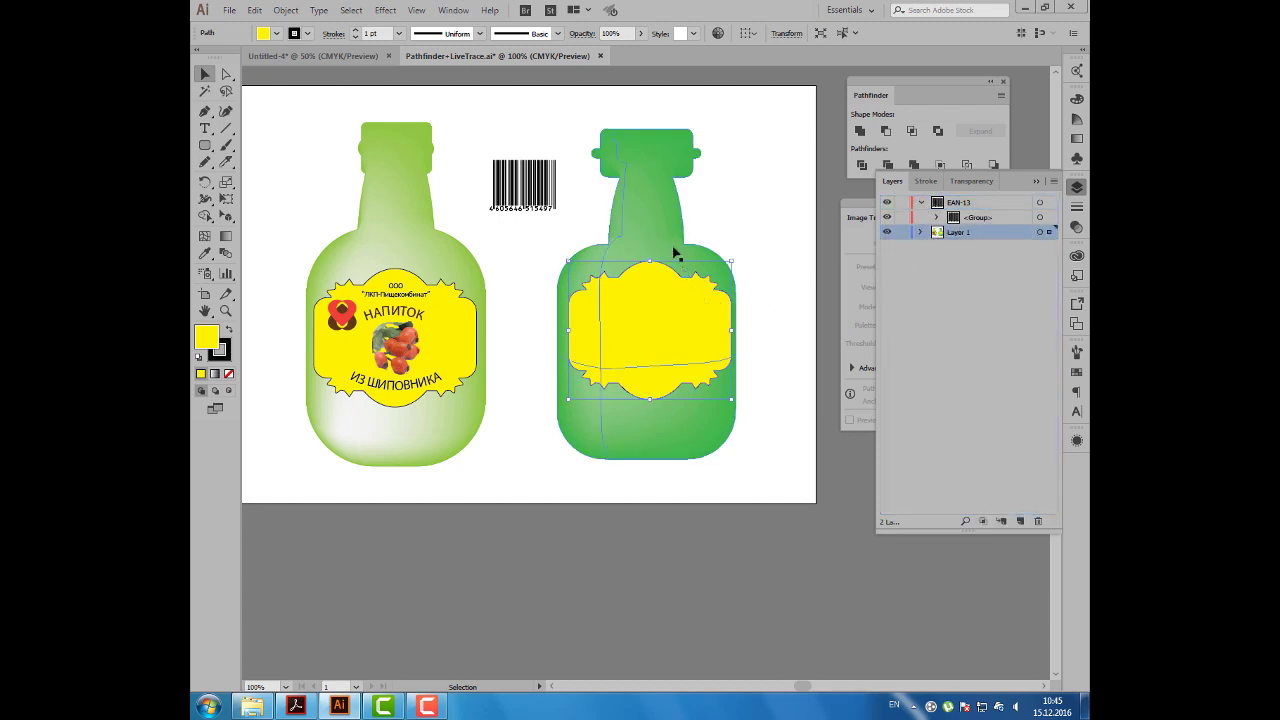
pyautogui.keyDown('shift'); pyautogui.click(657, 220); pyautogui.keyUp('shift')
pyautogui.rightClick(658, 220)
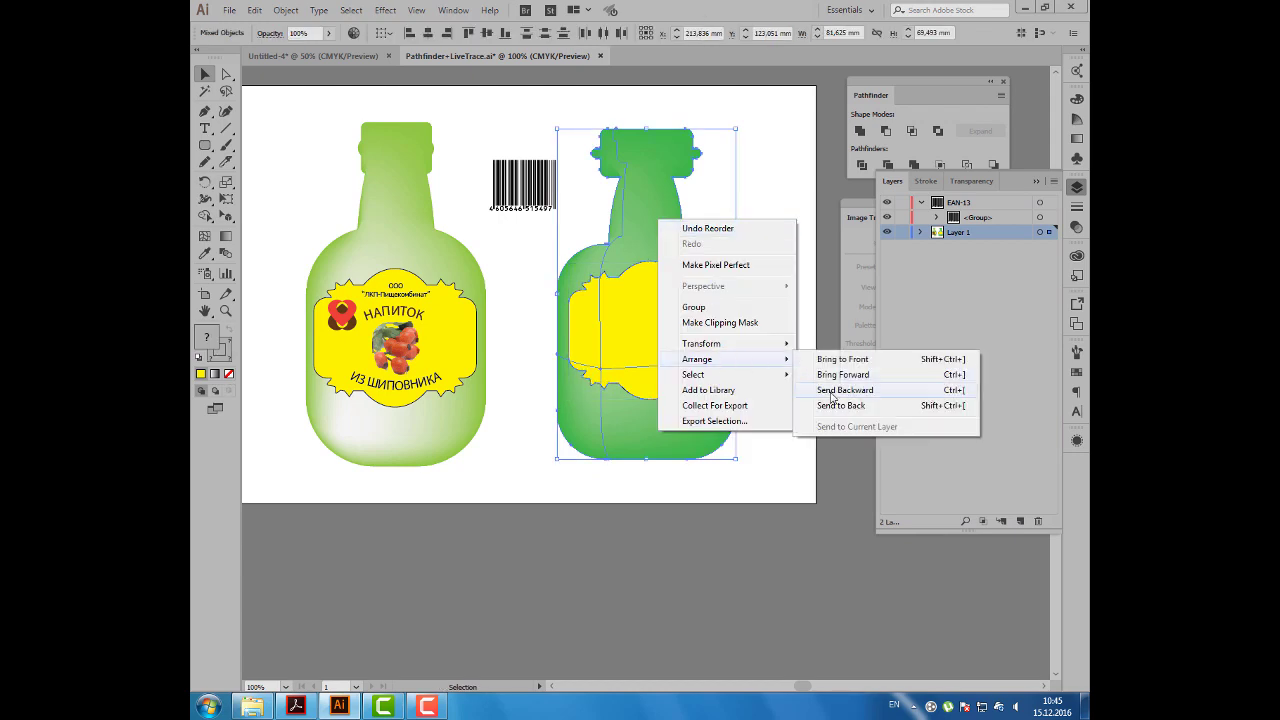
pyautogui.click(841, 405)
pyautogui.click(780, 277)
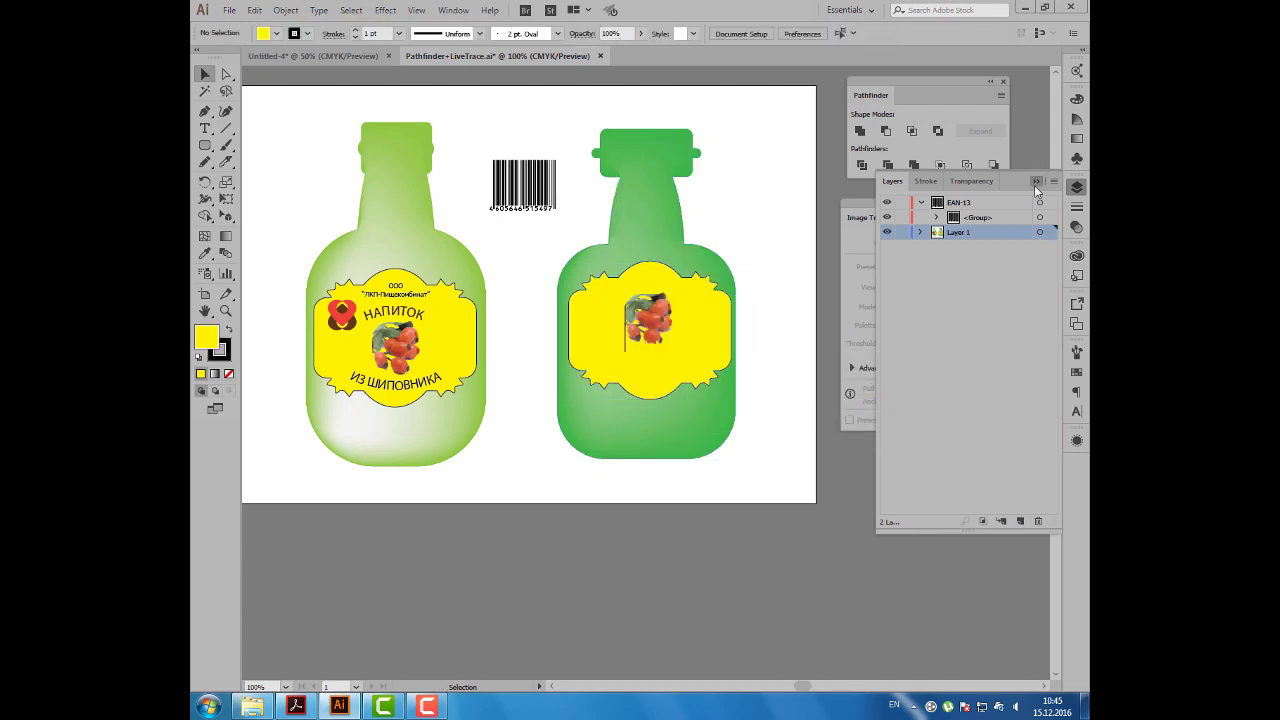
pyautogui.click(1037, 182)
pyautogui.click(543, 176)
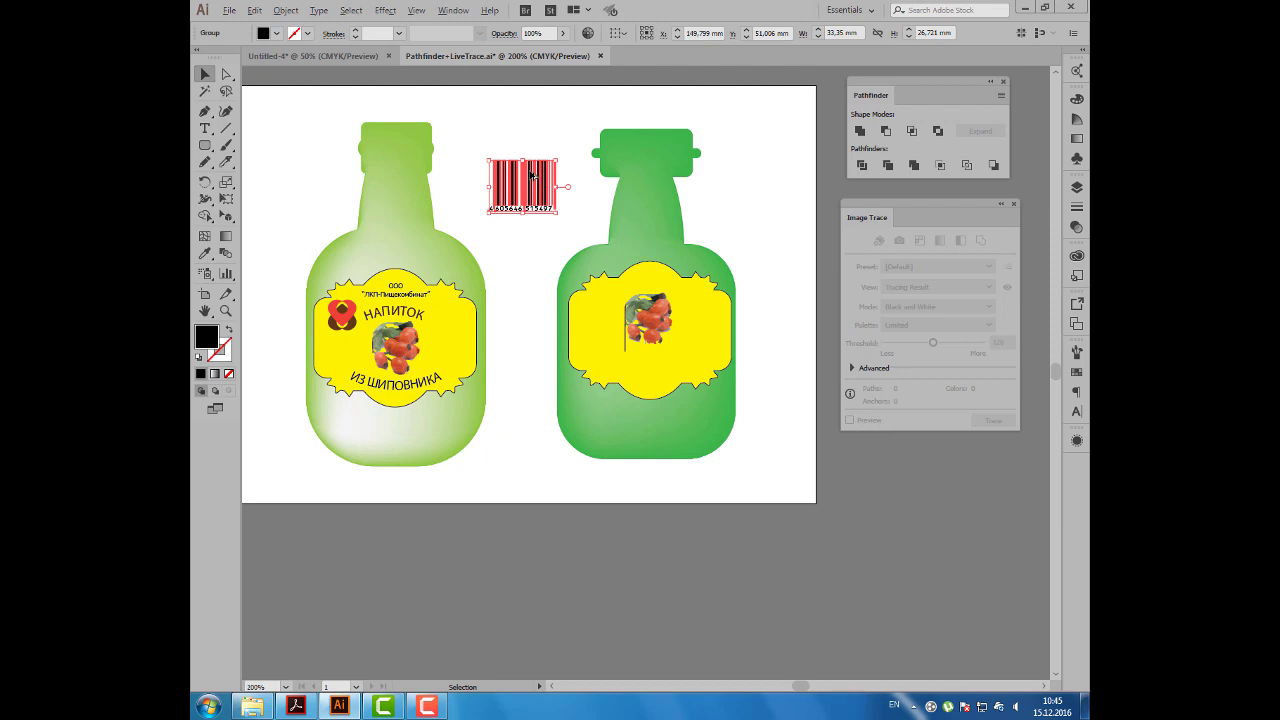
# Step: Squash the barcode vertically from its top edge, then undo the squash
pyautogui.keyDown('alt'); pyautogui.scroll(3, 530, 170); pyautogui.keyUp('alt')
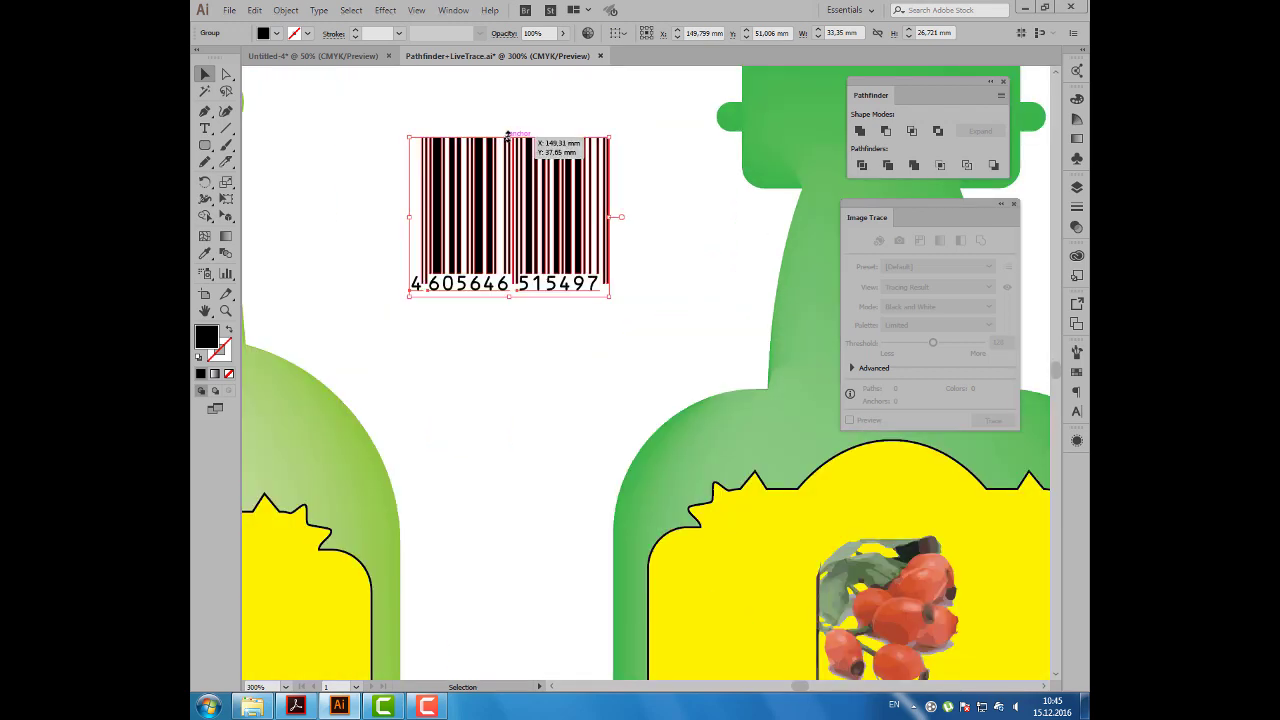
pyautogui.moveTo(509, 135); pyautogui.dragTo(509, 247)
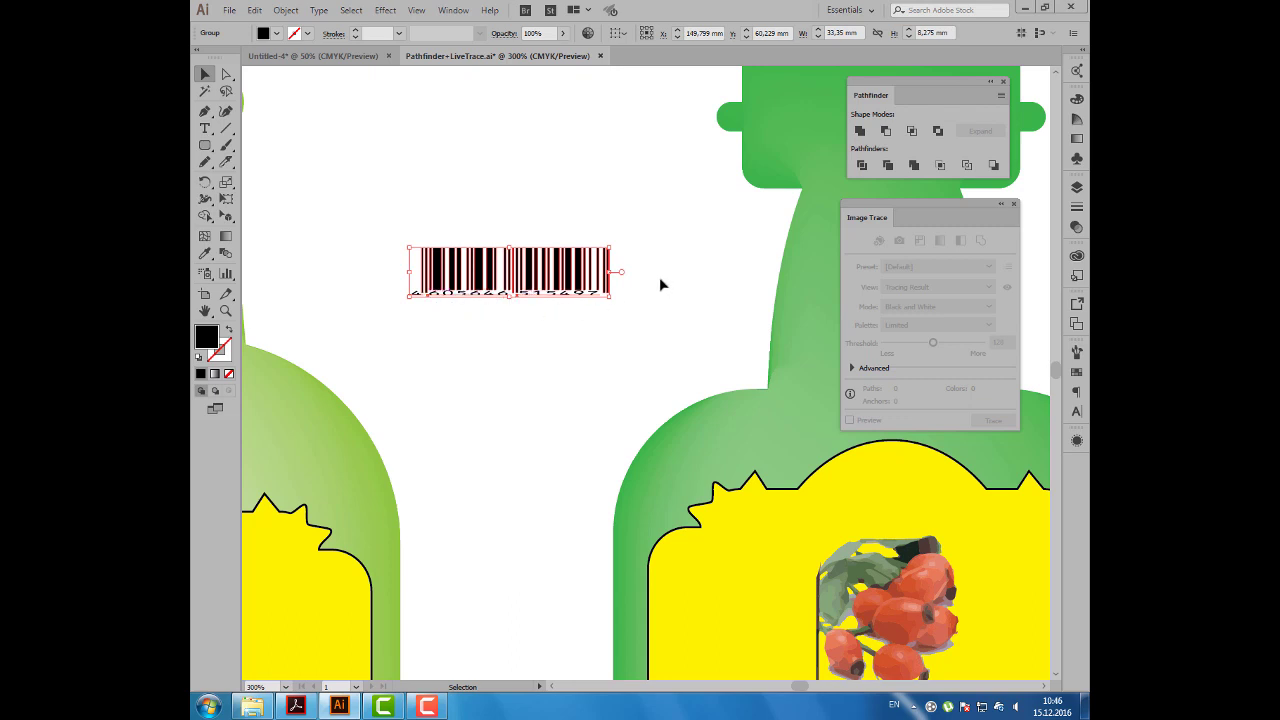
pyautogui.hotkey('ctrl', 'z')
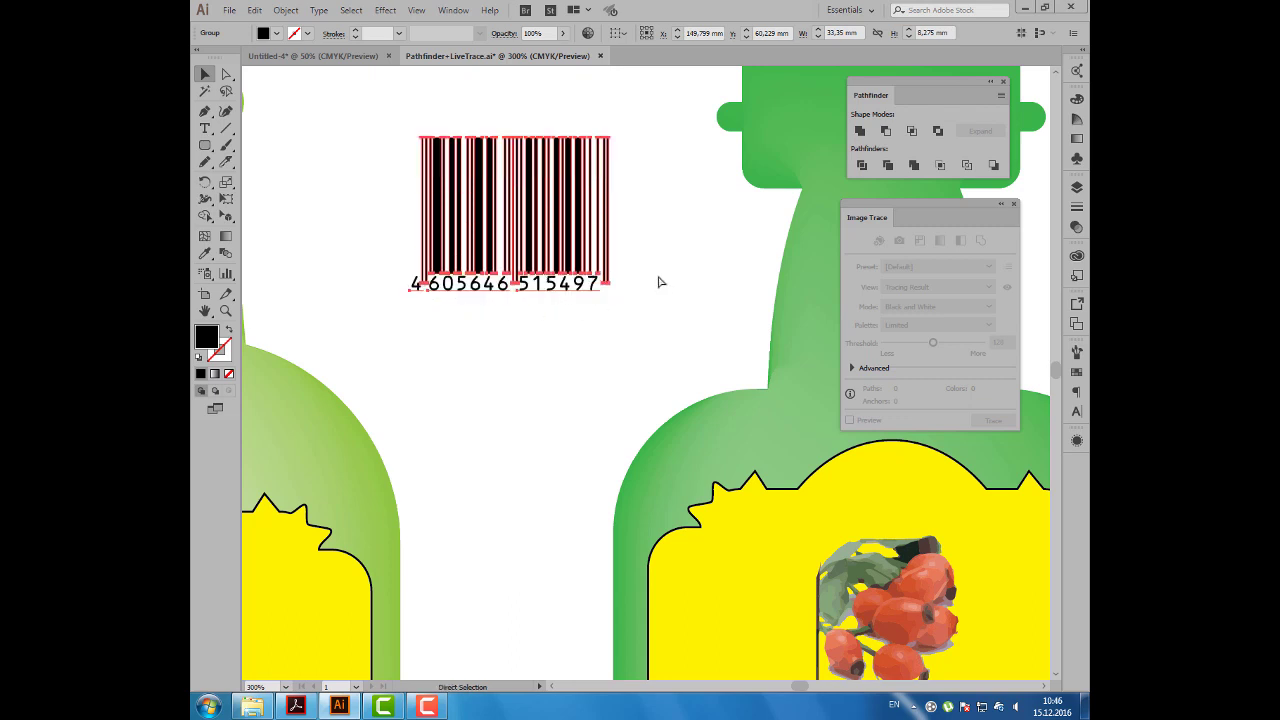
pyautogui.scroll(-2, 650, 200)
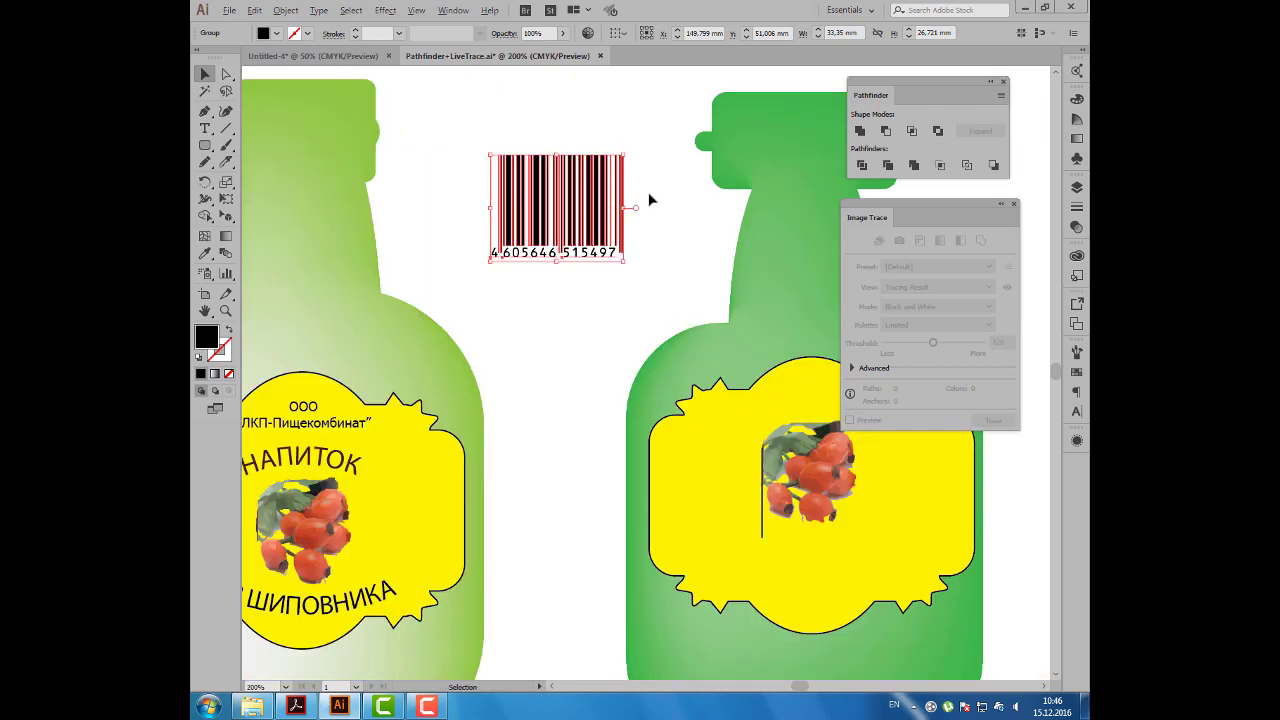
pyautogui.scroll(1, 640, 189)
# Step: Nudge the barcode bars' top anchor points down twice with the Direct Selection tool
pyautogui.click(228, 76)
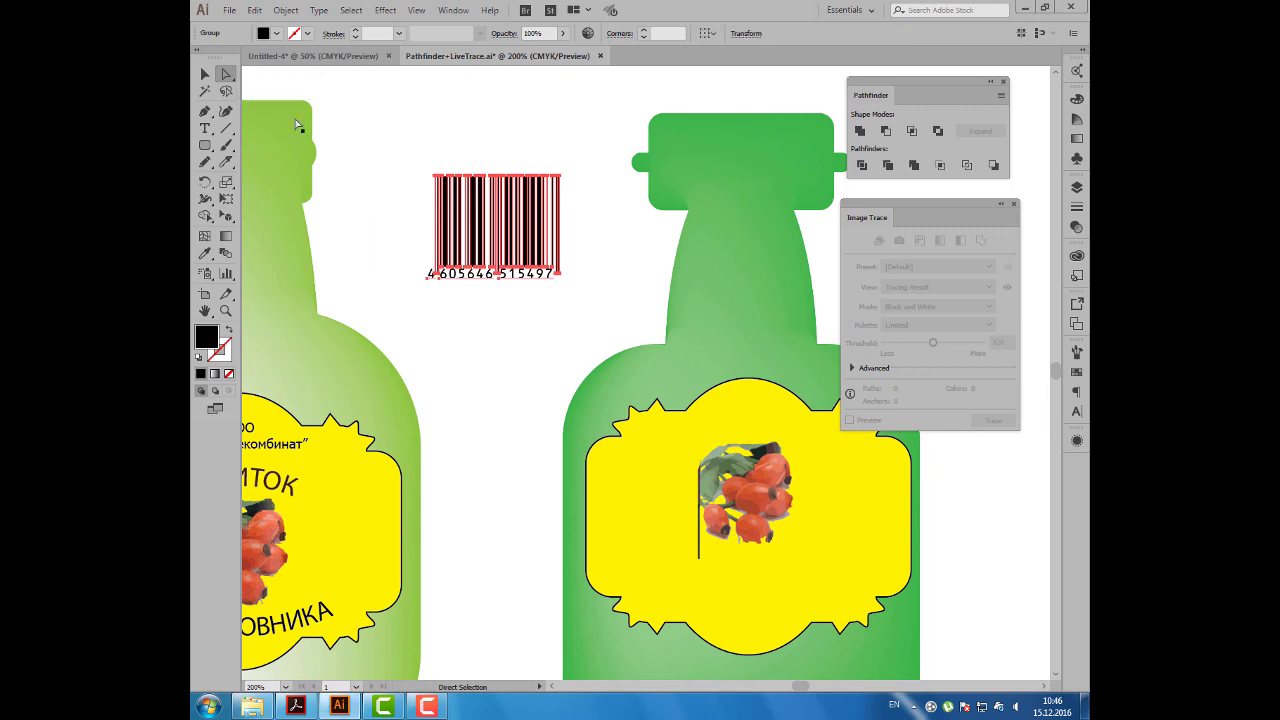
pyautogui.moveTo(417, 152)
pyautogui.mouseDown()
pyautogui.moveTo(475, 192)
pyautogui.moveTo(594, 195)
pyautogui.mouseUp()
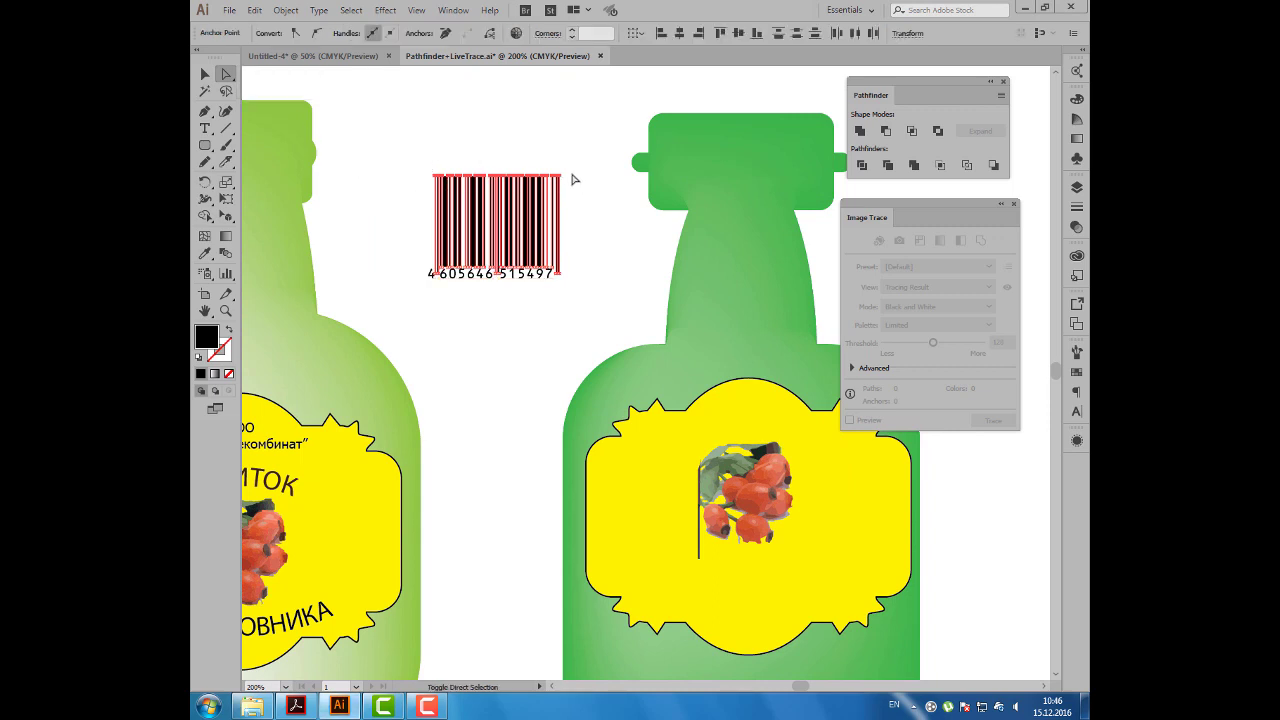
pyautogui.press('Down')
pyautogui.press('Down')
pyautogui.press('Down')
pyautogui.press('Down')
pyautogui.press('Down')
pyautogui.press('Down')
pyautogui.press('Down')
pyautogui.press('Down')
pyautogui.press('Down')
pyautogui.press('Down')
pyautogui.press('Down')
pyautogui.press('Down')
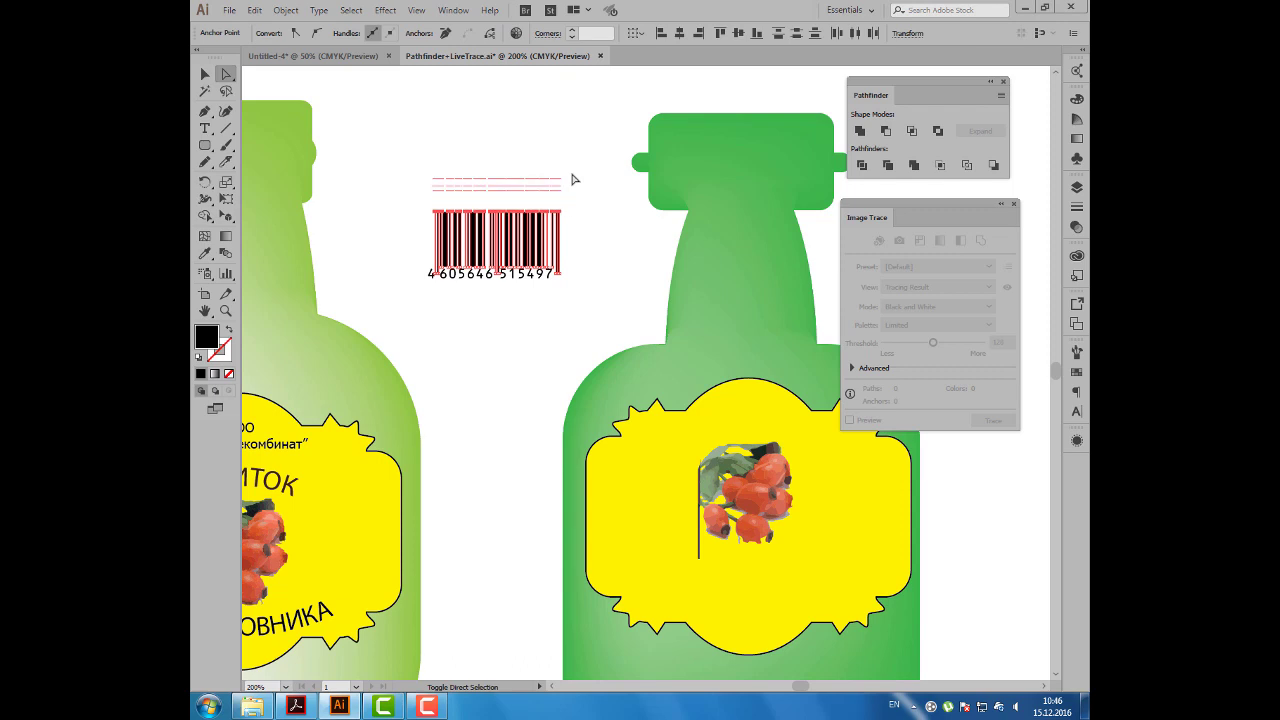
pyautogui.press('Down')
pyautogui.press('Down')
pyautogui.press('Down')
pyautogui.press('Down')
pyautogui.press('Down')
pyautogui.press('Down')
pyautogui.click(540, 166)
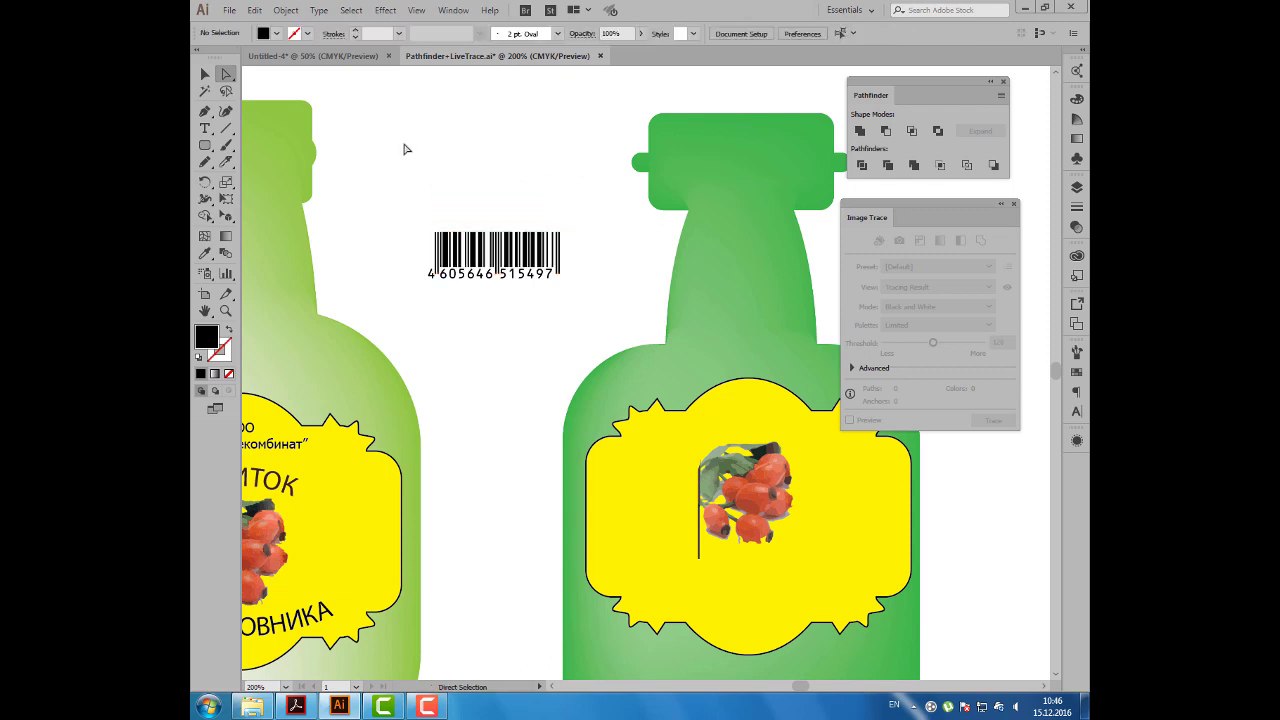
pyautogui.click(205, 74)
pyautogui.scroll(-1, 460, 155)
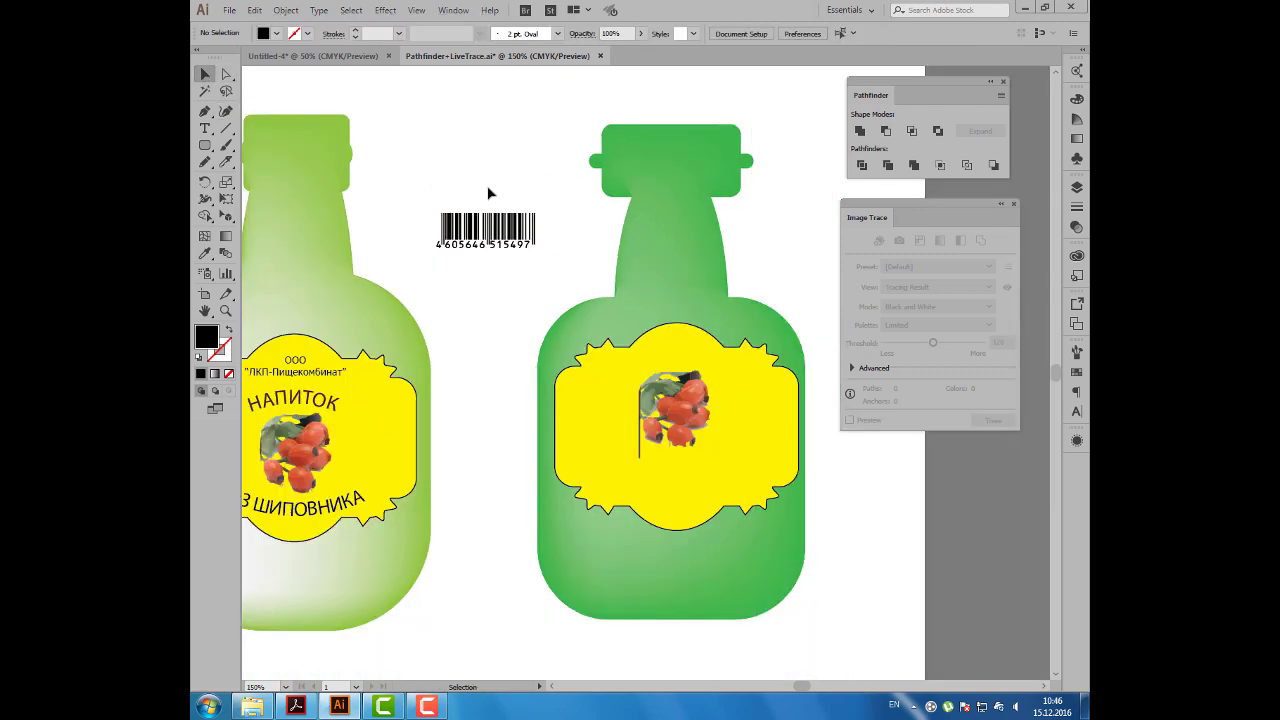
# Step: Place the shortened barcode on the yellow label below the rosehips, moving the Pathfinder and Image Trace panels aside
pyautogui.scroll(-1, 485, 205)
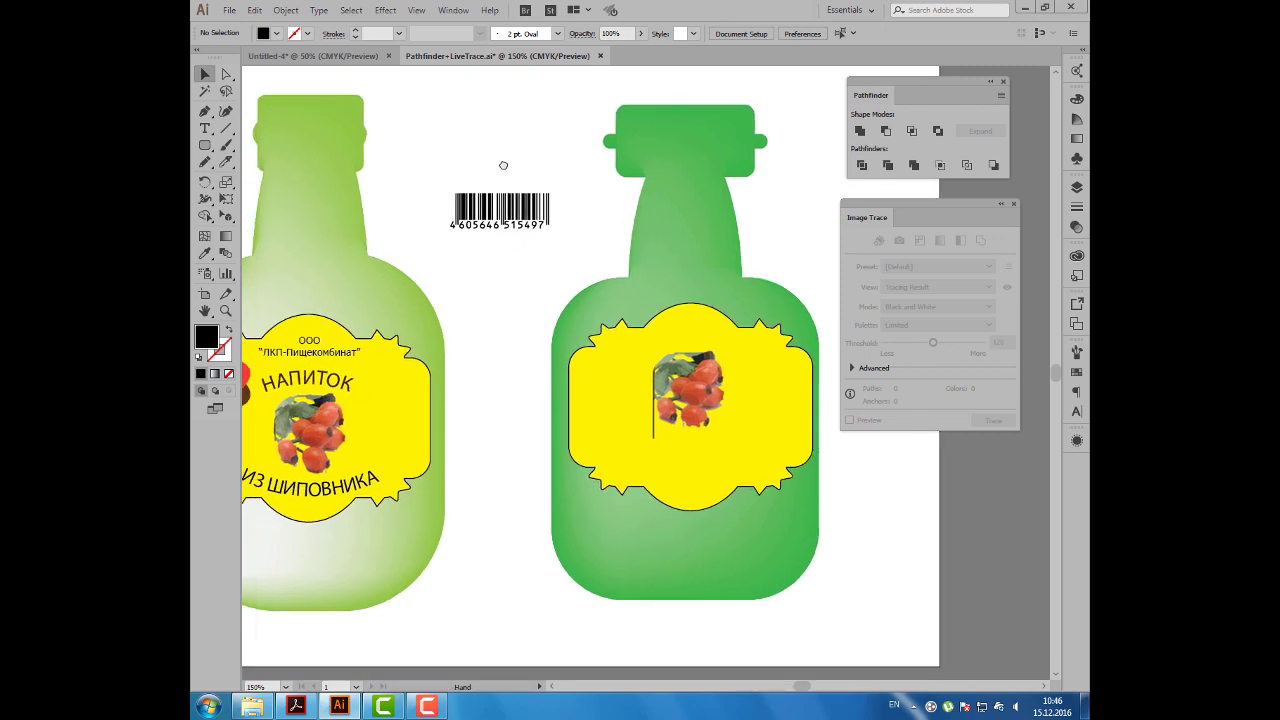
pyautogui.moveTo(507, 190)
pyautogui.mouseDown()
pyautogui.moveTo(687, 307)
pyautogui.moveTo(706, 437)
pyautogui.moveTo(703, 449)
pyautogui.moveTo(690, 440)
pyautogui.mouseUp()
pyautogui.moveTo(571, 246); pyautogui.dragTo(636, 268)
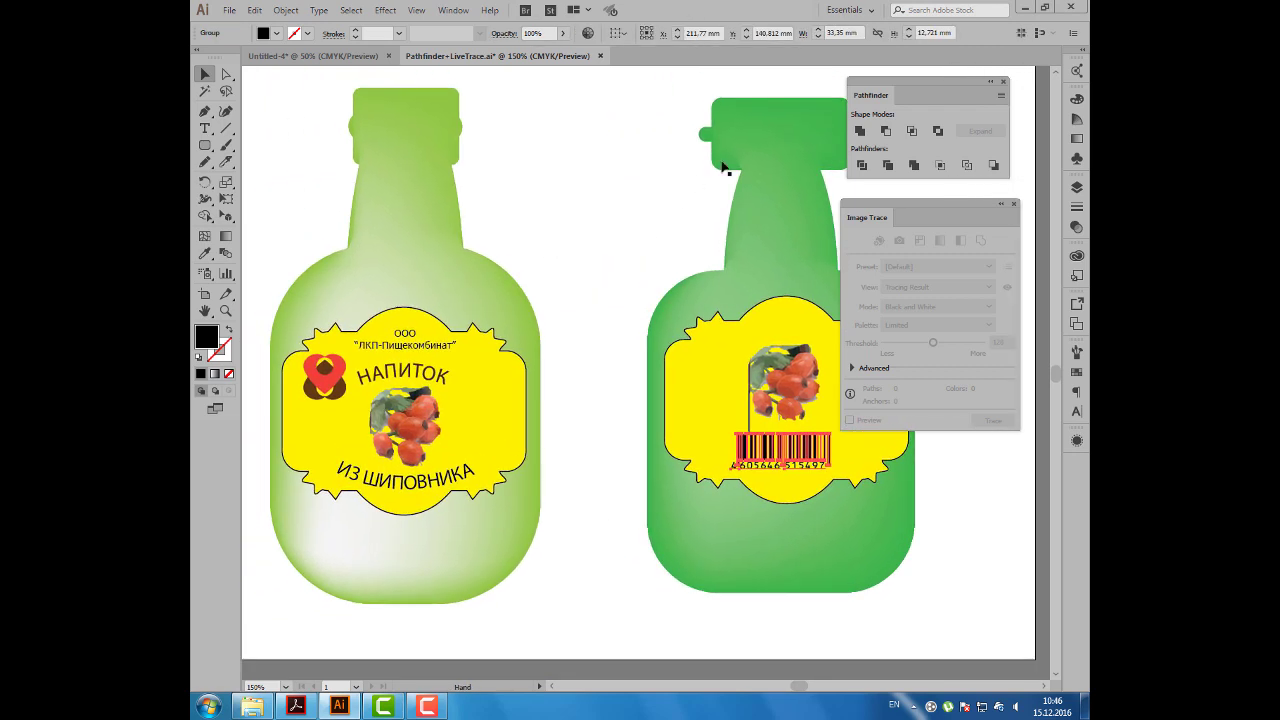
pyautogui.moveTo(871, 92); pyautogui.dragTo(917, 88)
pyautogui.moveTo(860, 210); pyautogui.dragTo(902, 208)
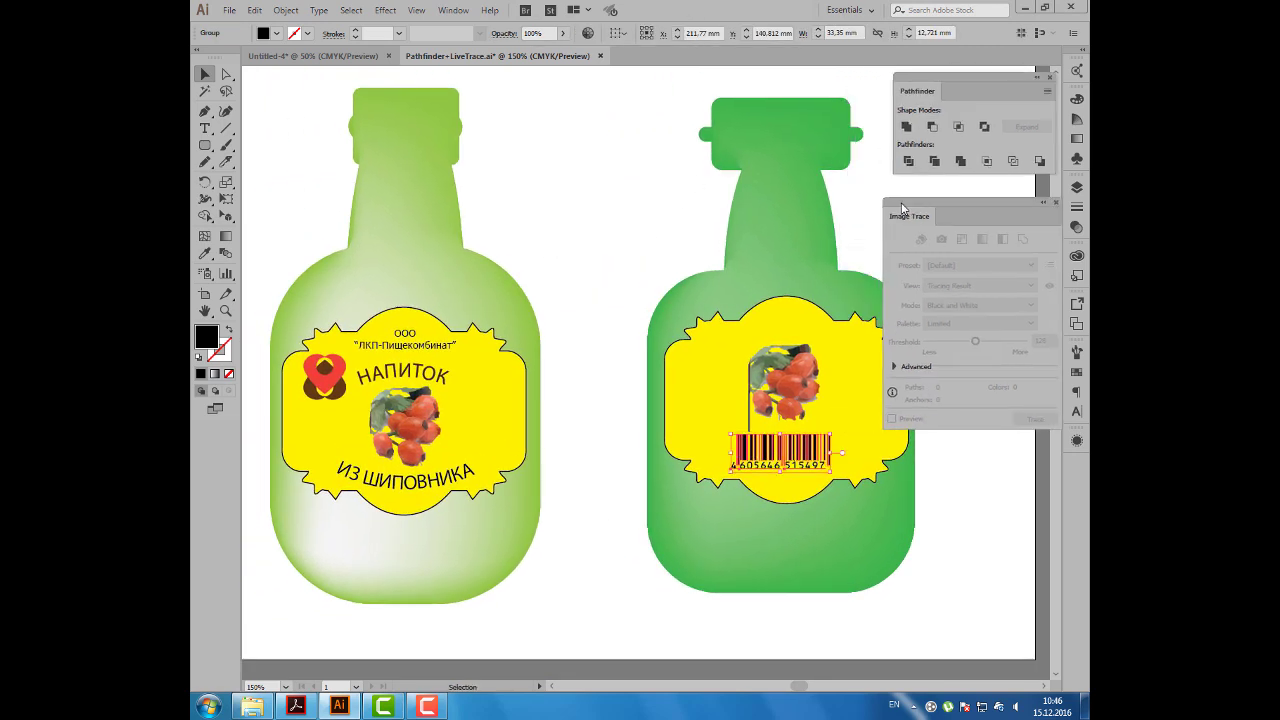
pyautogui.click(596, 141)
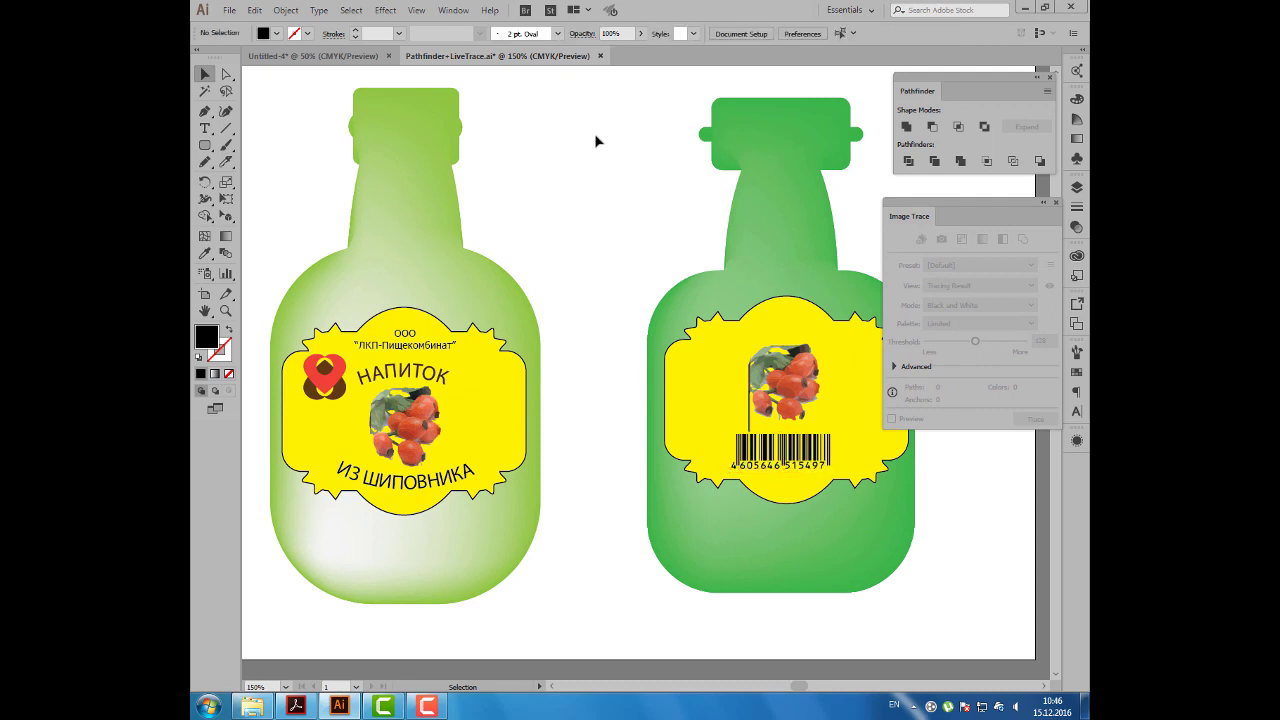